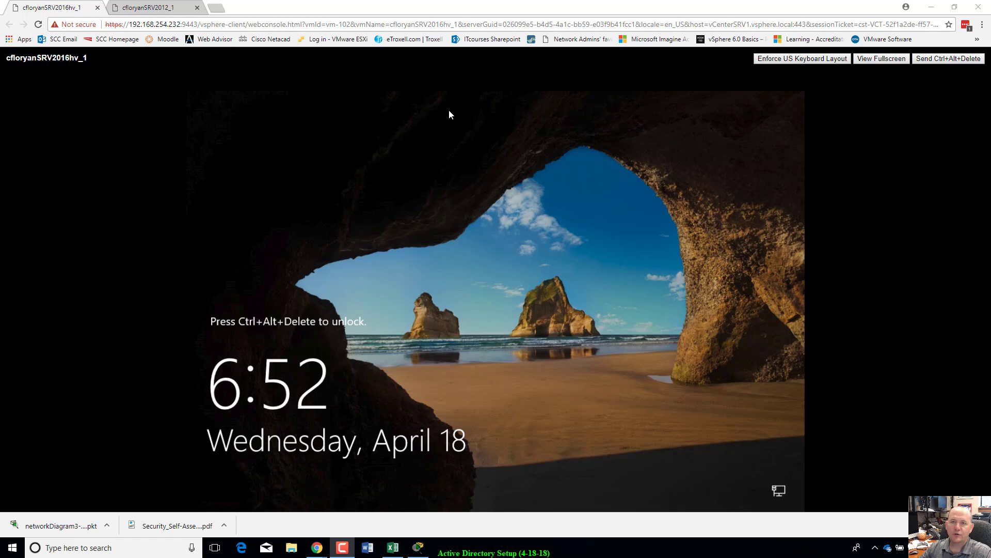
Step: On the Server 2012 VM console, sign in by entering the Administrator password
left_click(179, 8)
left_click(32, 6)
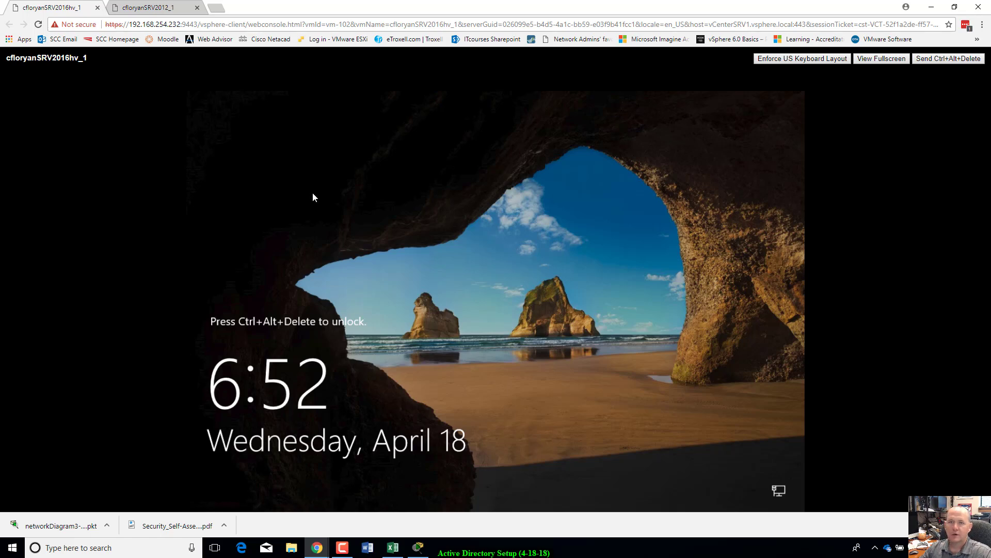
left_click(165, 7)
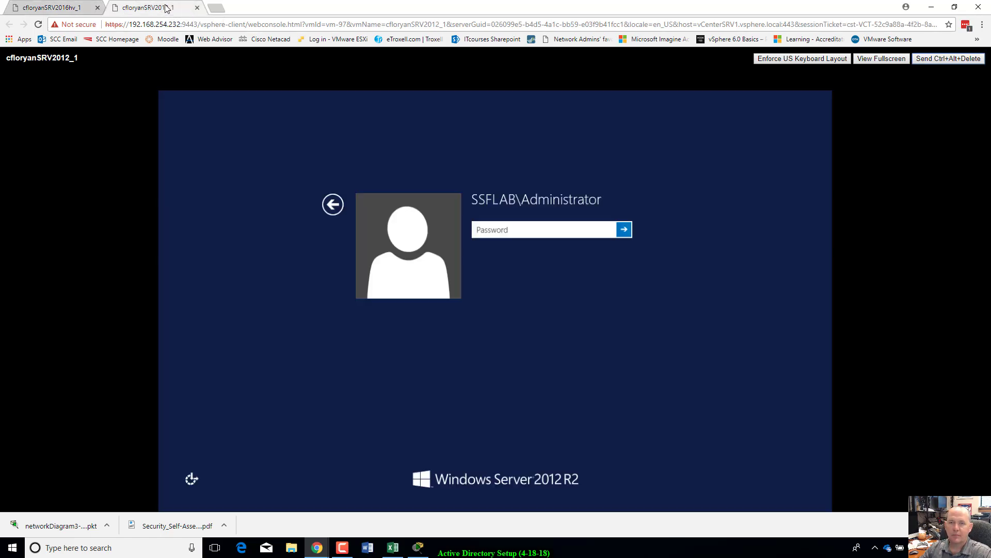
left_click(555, 232)
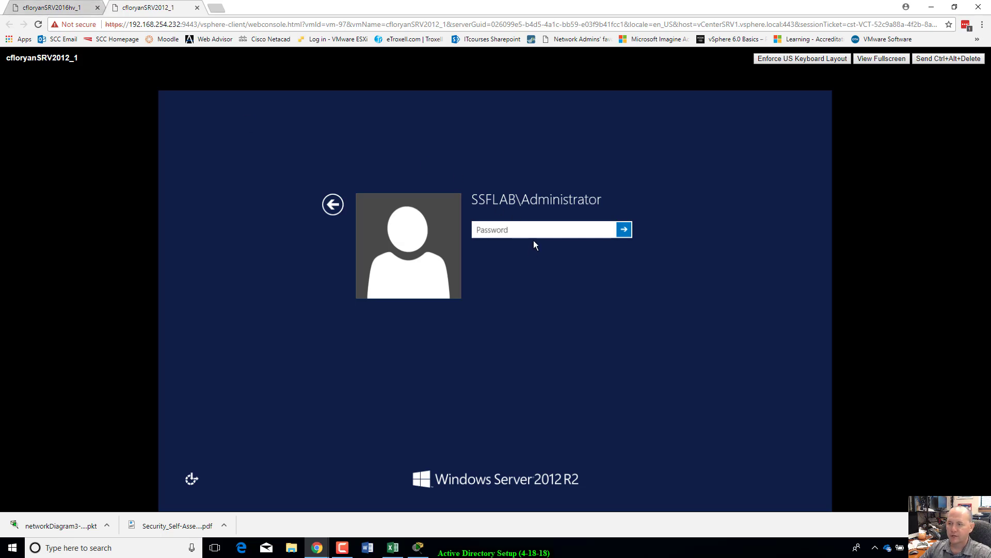
type("•")
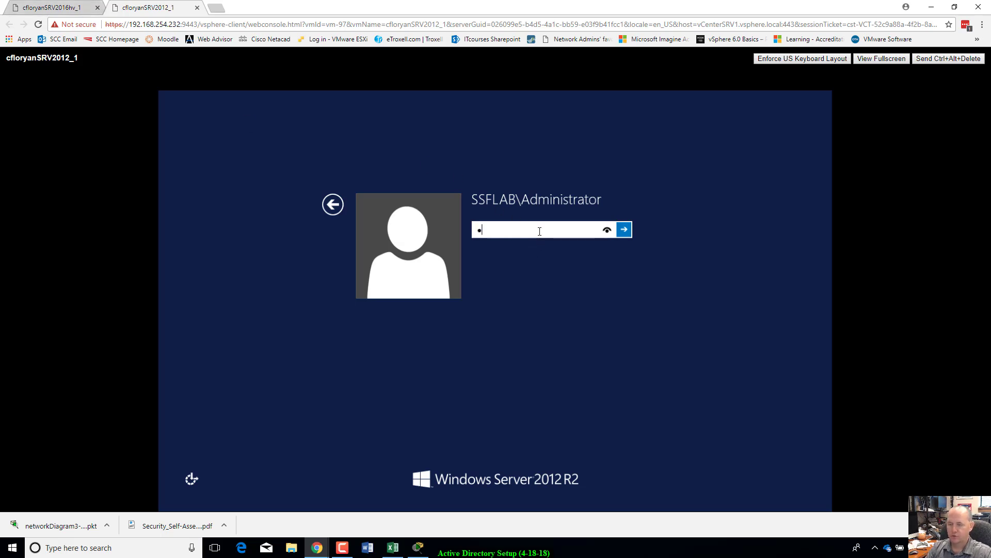
type("•••••••")
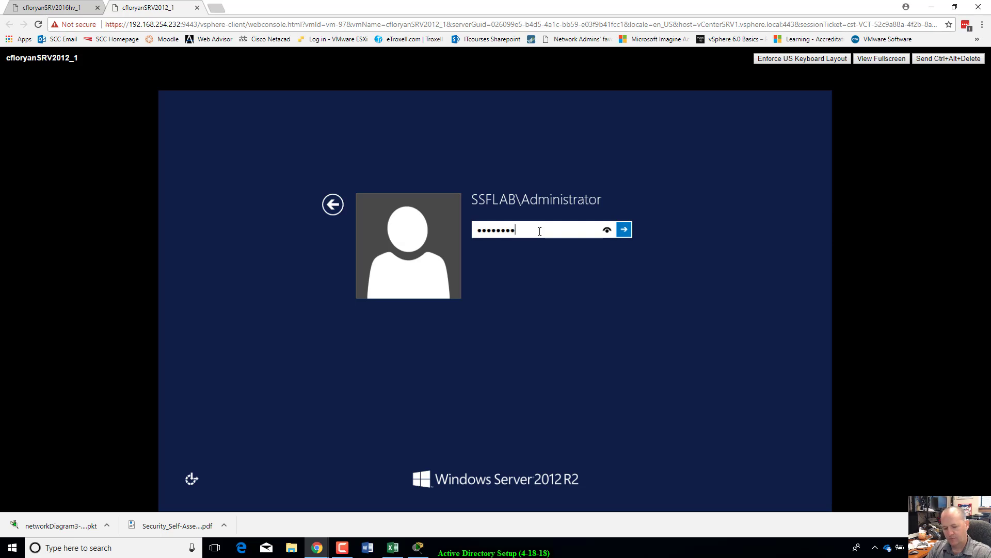
key("Return")
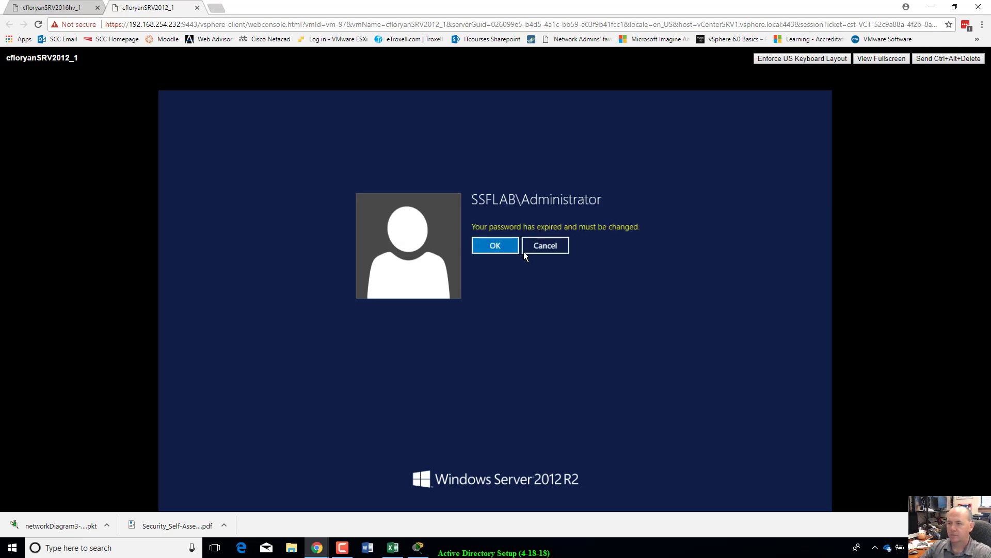
Step: Replace the expired Administrator password with a new password, confirm it and continue signing in
left_click(517, 248)
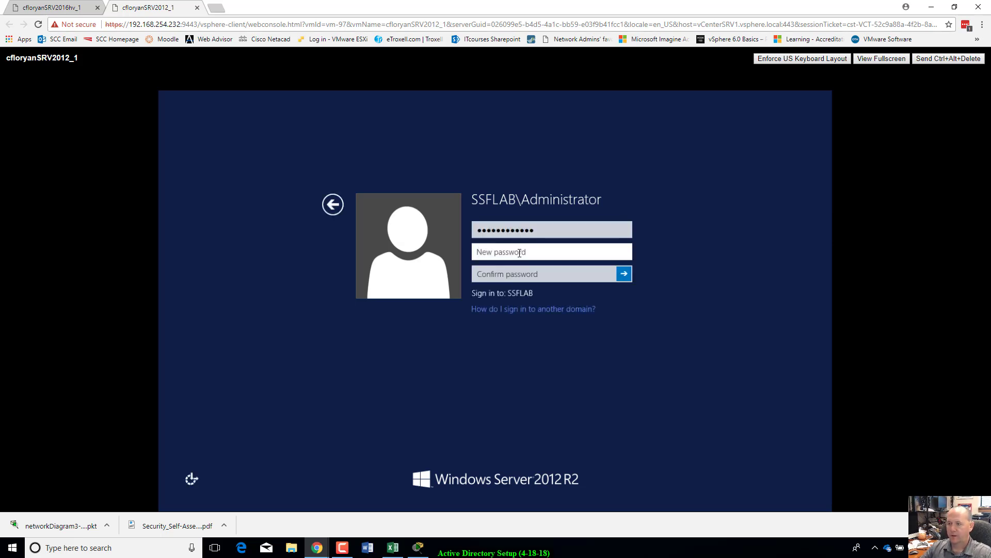
type("•")
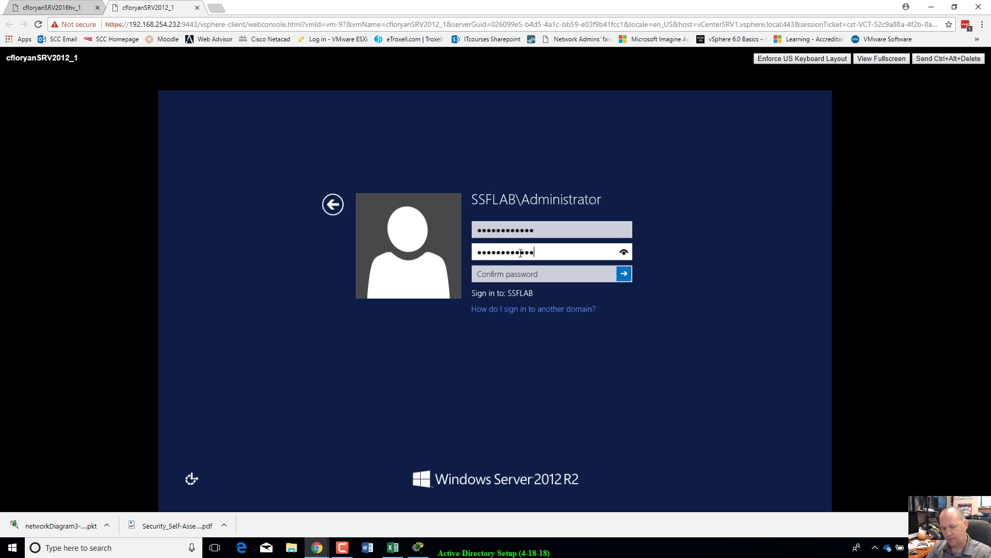
key("Tab")
type("•")
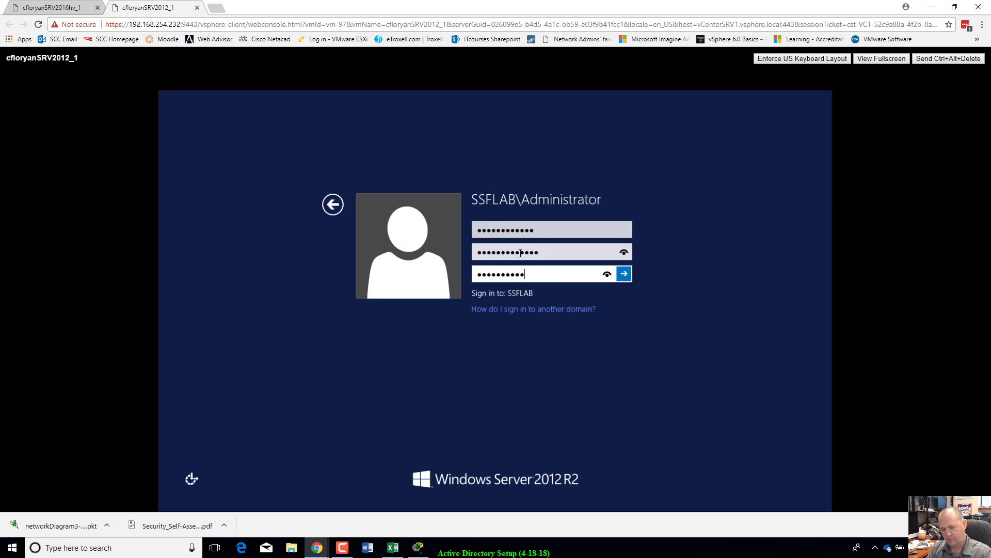
type("•••••••••••")
key("Return")
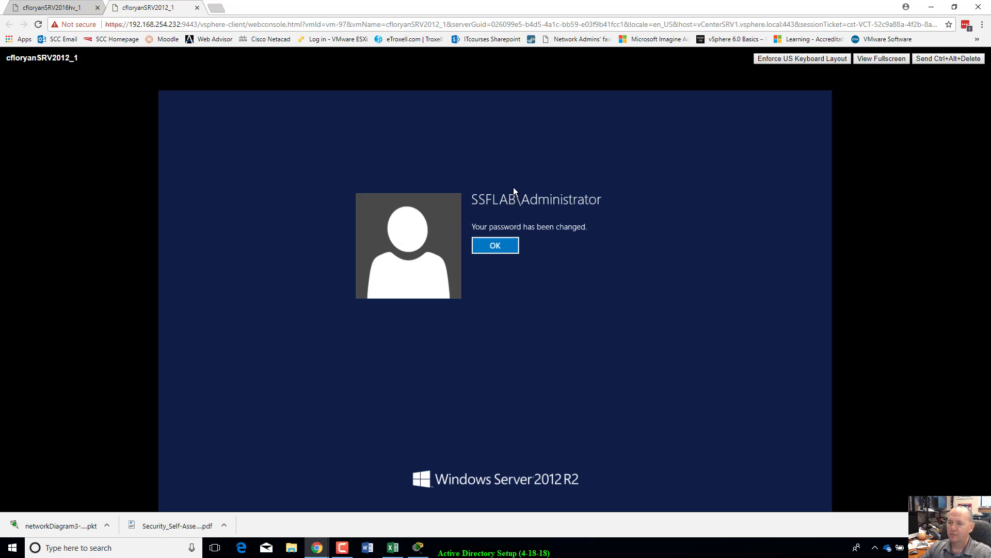
left_click(494, 252)
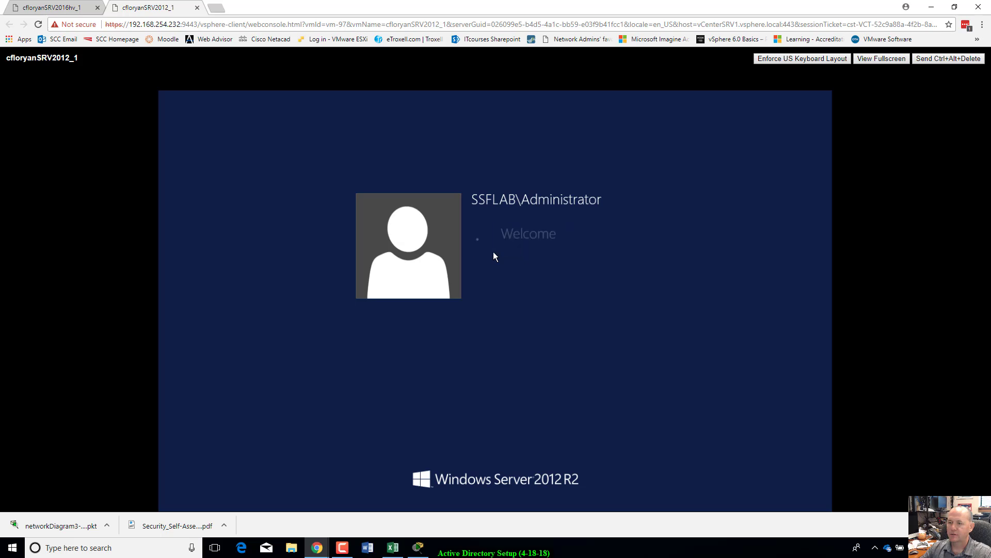
Step: Unlock the Server 2016 VM and sign in with the Administrator password, then return to the Server 2012 console
left_click(77, 7)
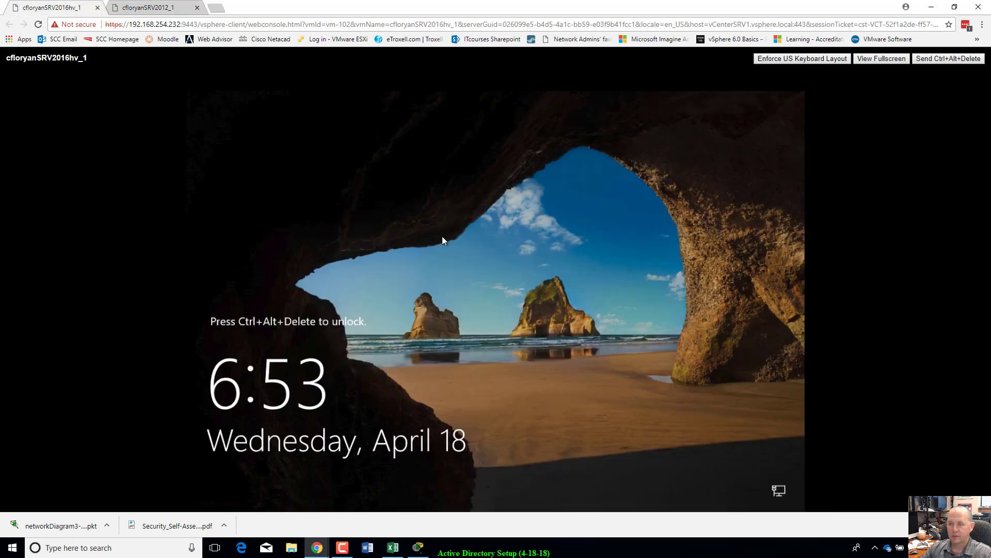
left_click(948, 60)
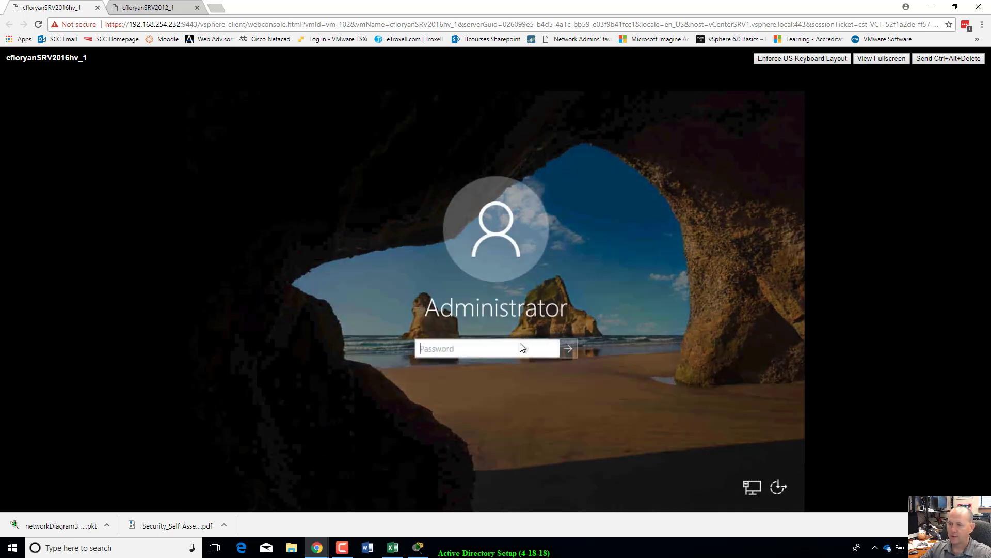
type("****")
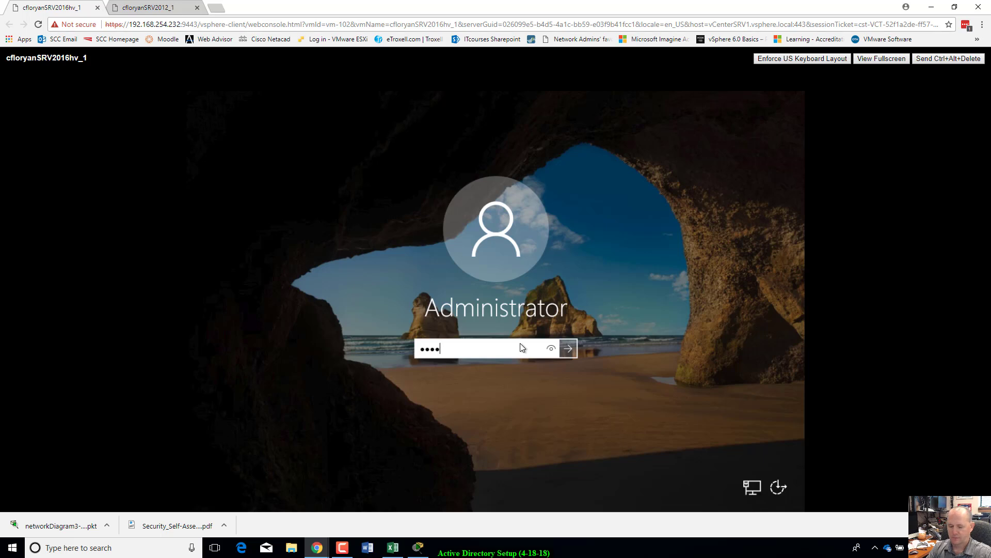
type("********")
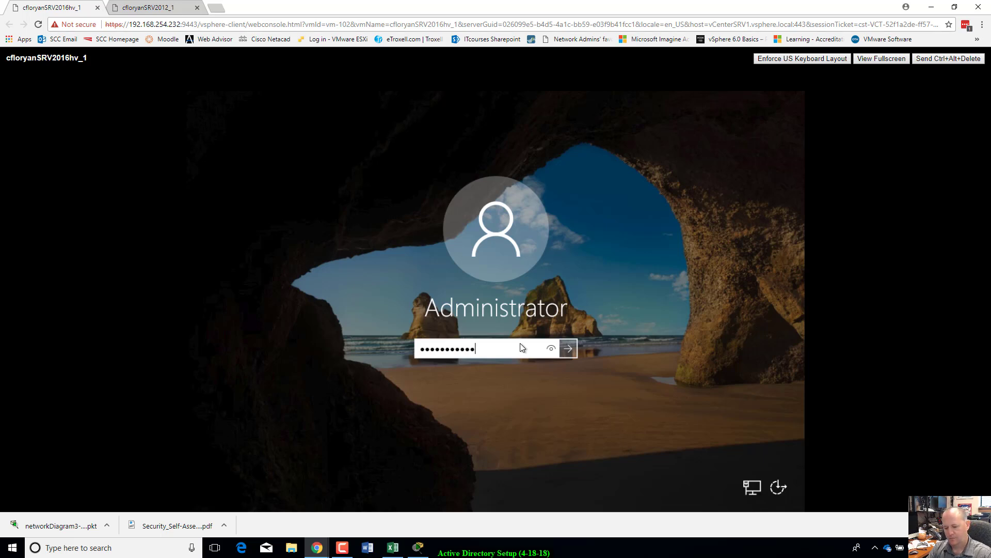
key("Return")
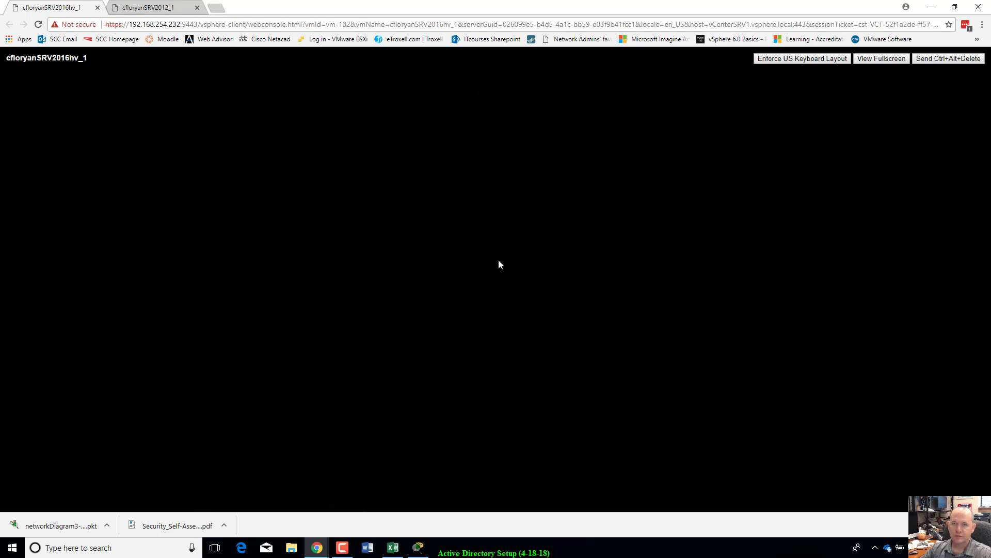
left_click(179, 13)
Step: Dismiss the Shutdown Event Tracker on both the Server 2012 and Server 2016 VMs
left_click(533, 365)
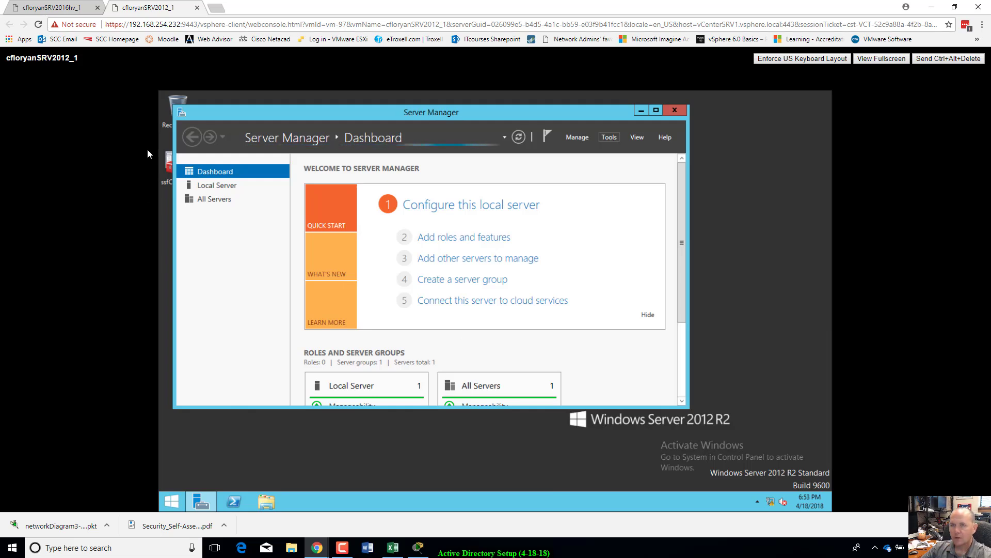
left_click(79, 9)
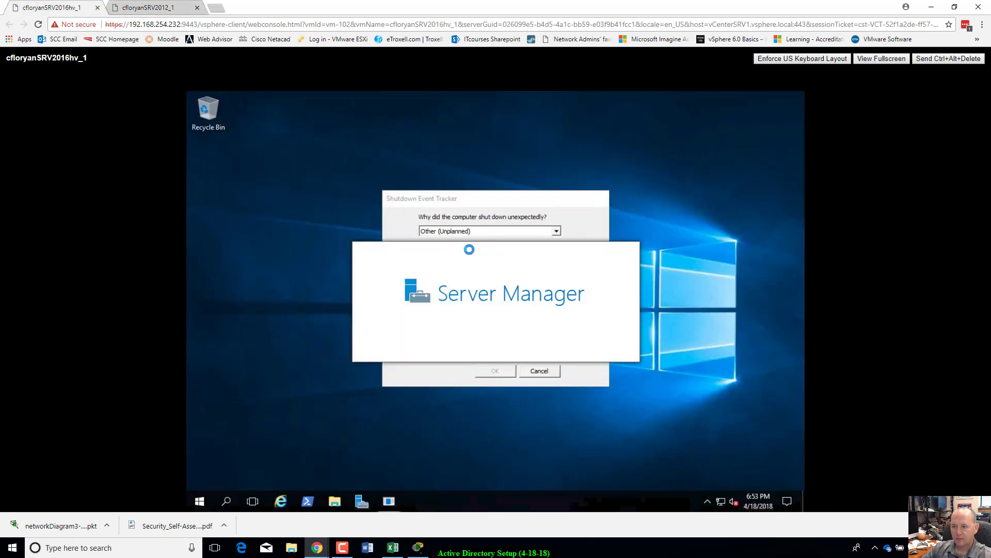
left_click(543, 372)
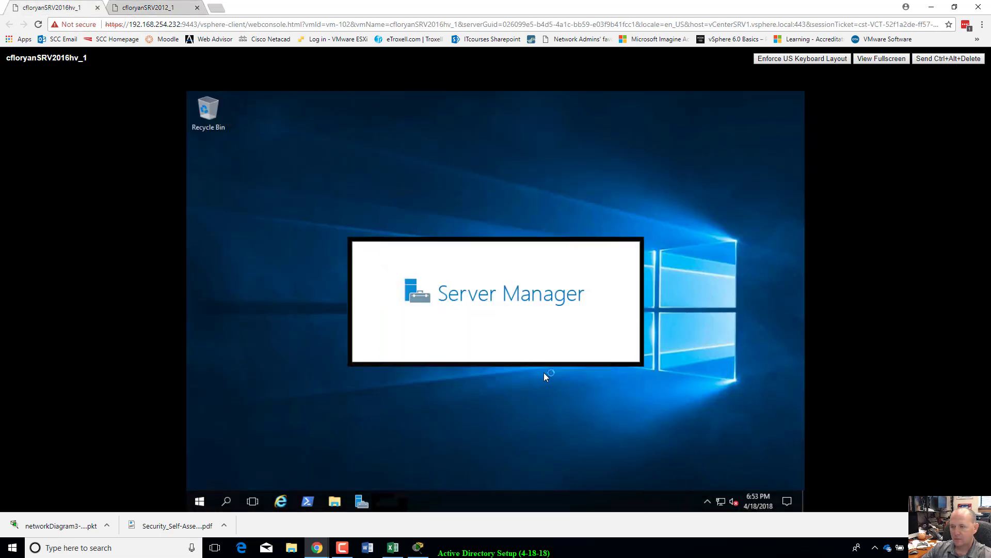
left_click(148, 7)
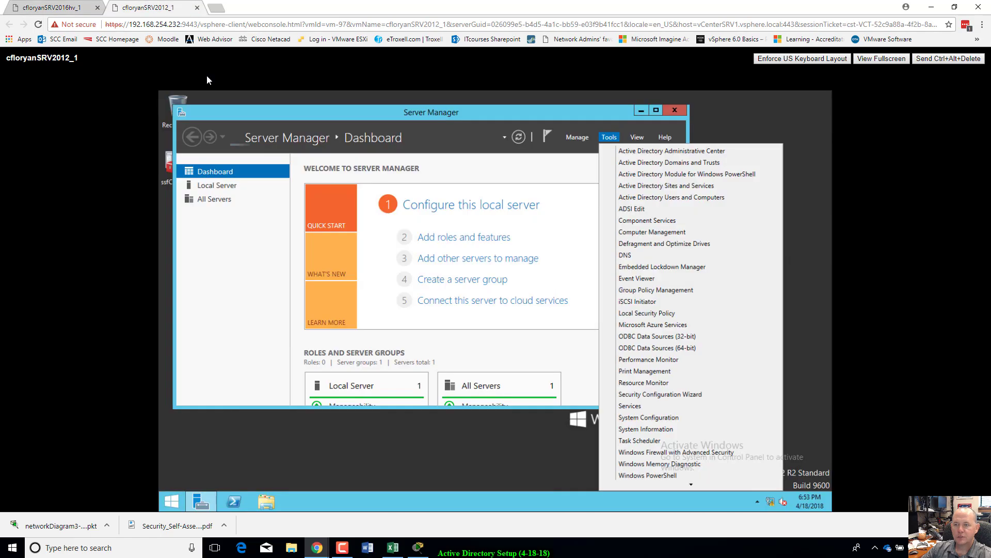
Step: Open Active Directory Users and Computers and select Administrator in ssflab.local's Users container
left_click(680, 197)
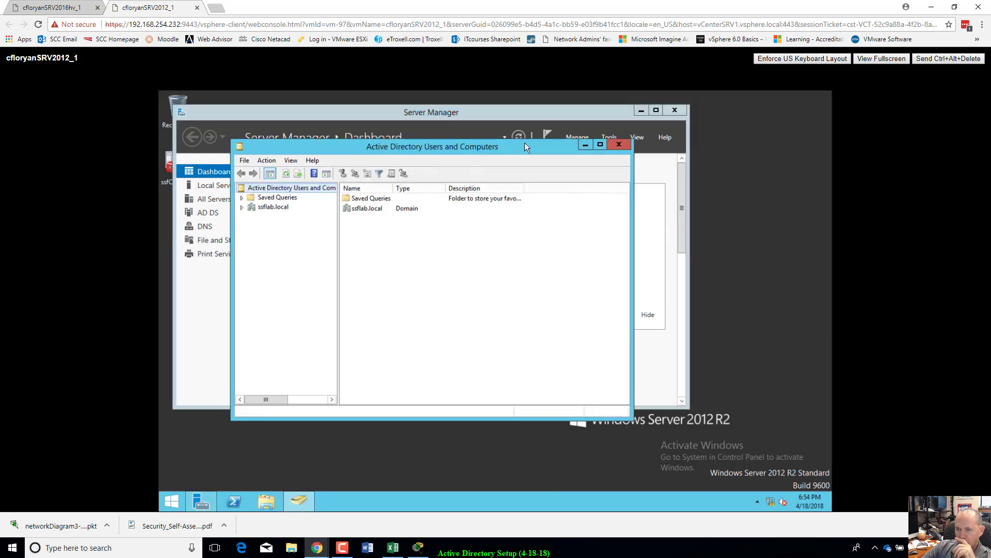
left_click(277, 207)
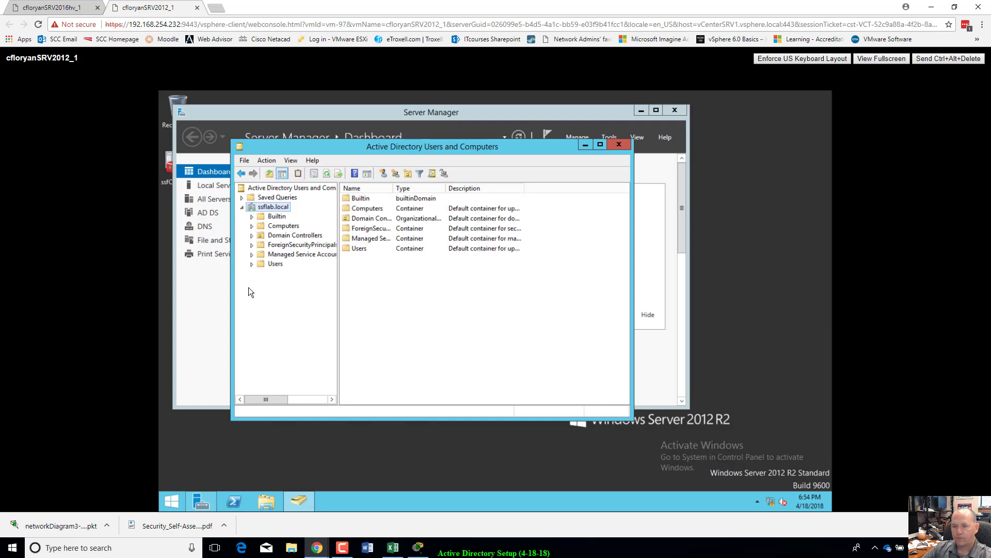
left_click(283, 264)
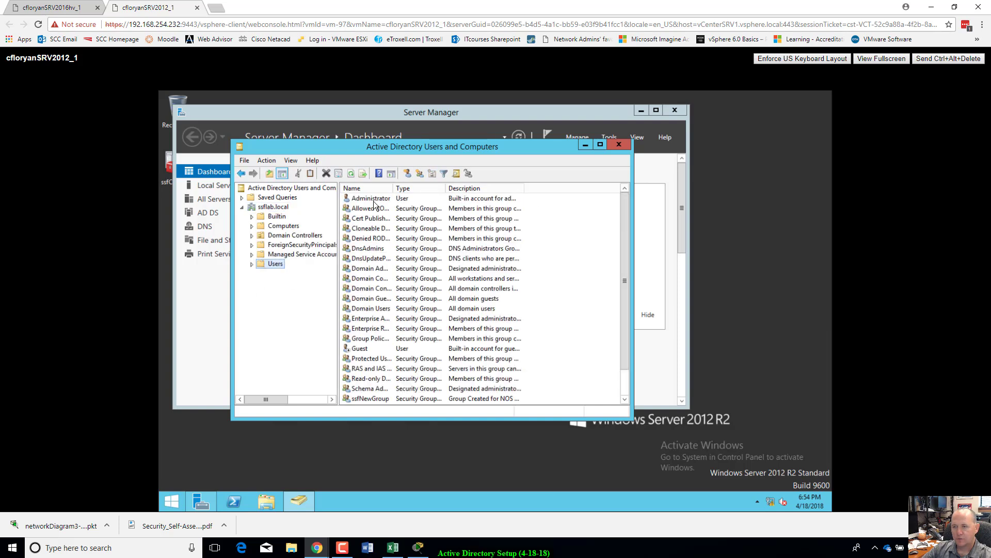
left_click(373, 199)
Step: Reset the Administrator account's password, without forcing a change at next logon
right_click(373, 198)
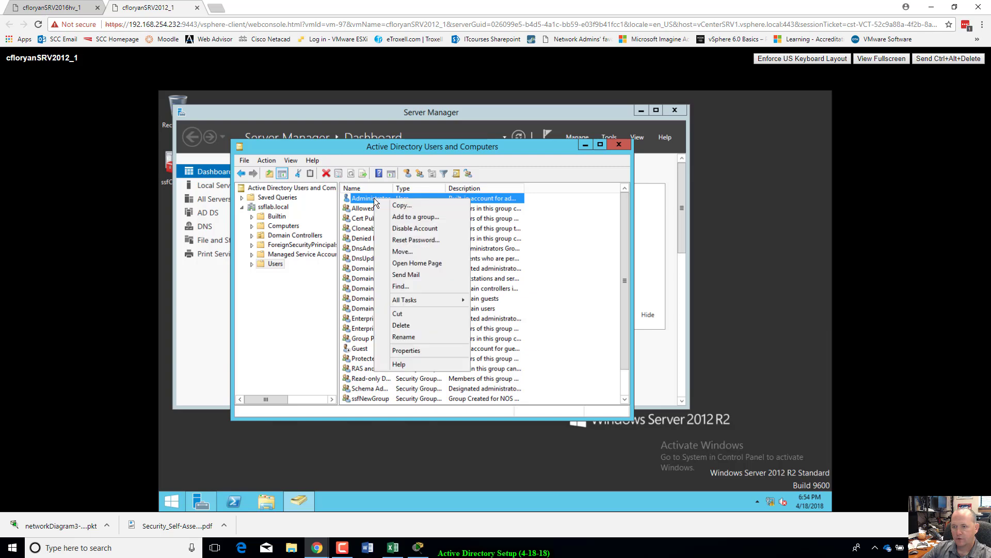
left_click(400, 238)
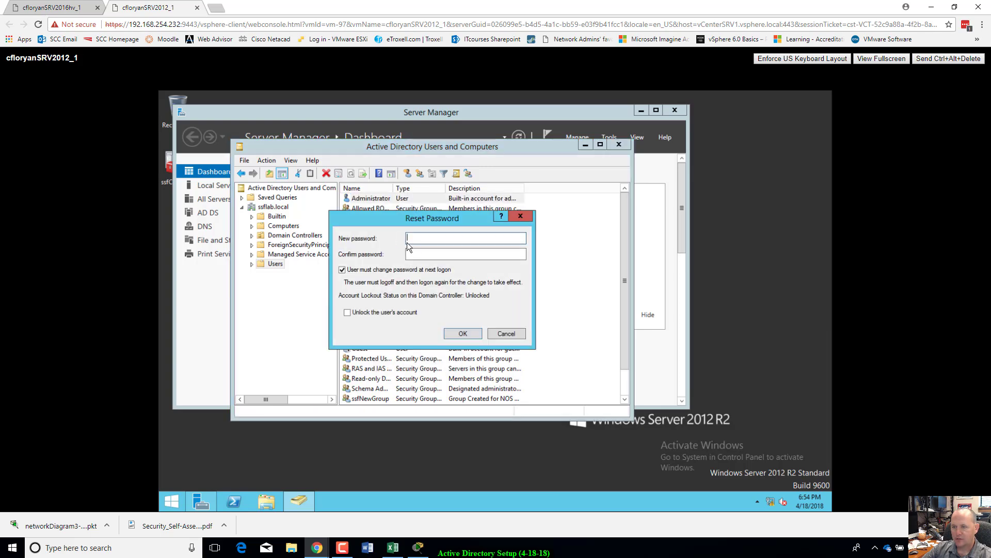
type("P•")
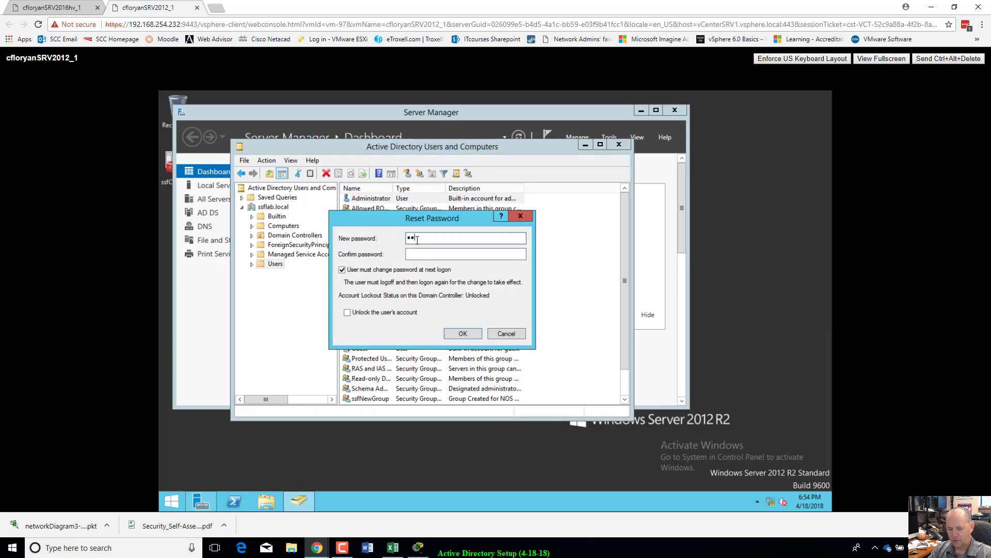
type("•••••••••")
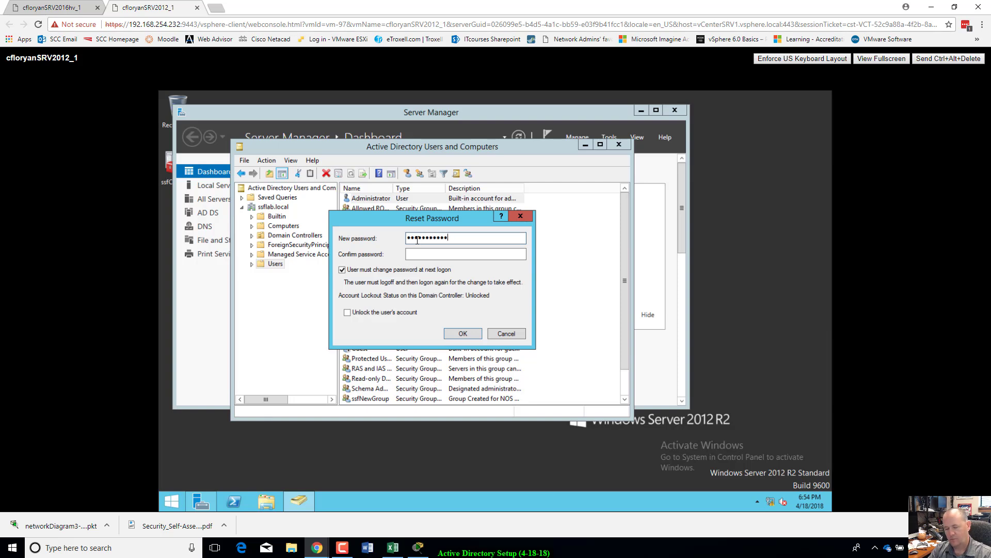
type("•")
key("Tab")
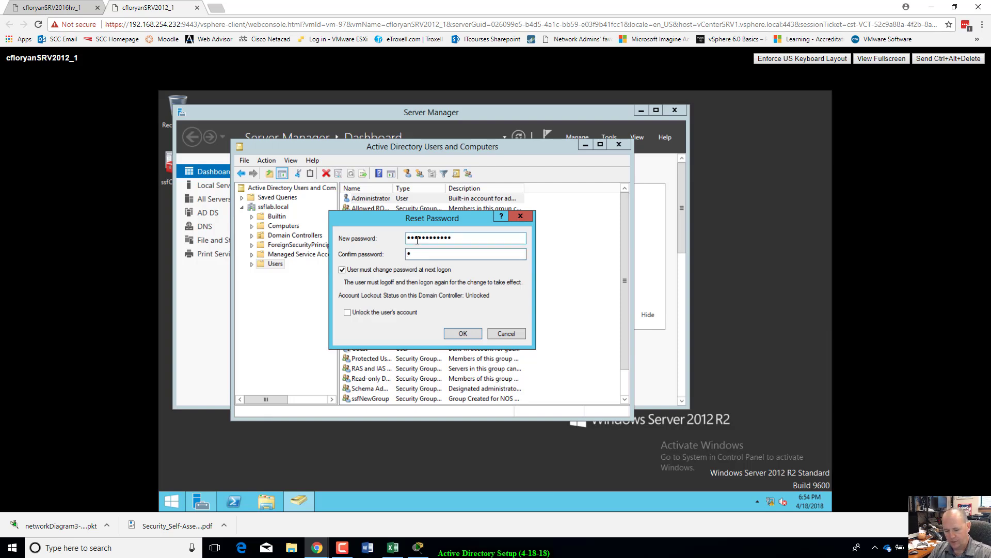
type("••••••••••••")
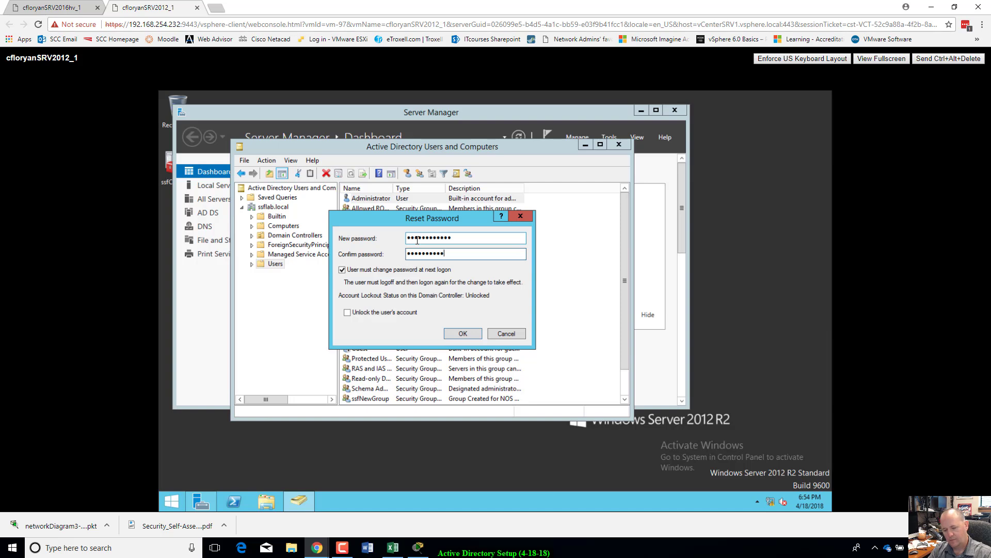
left_click(343, 270)
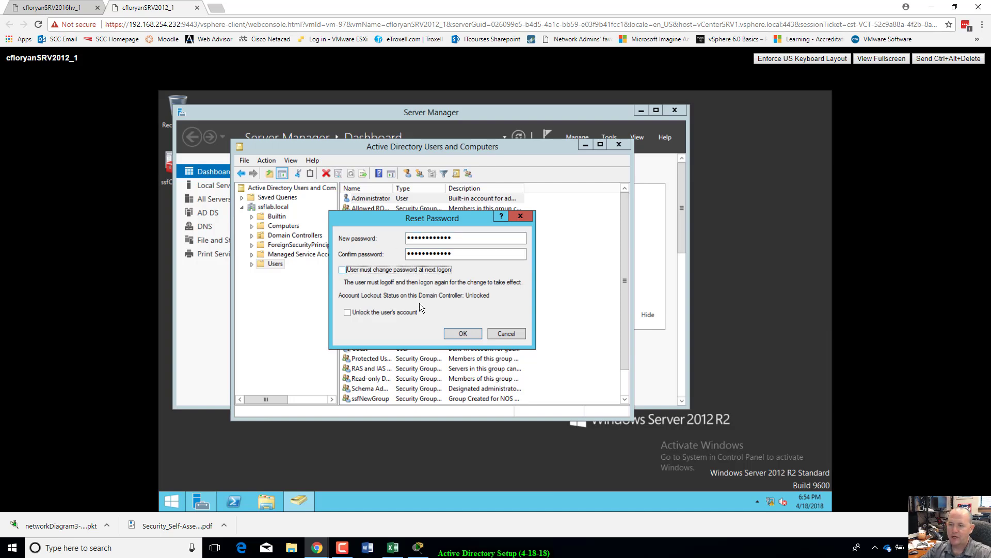
left_click(459, 331)
left_click(568, 335)
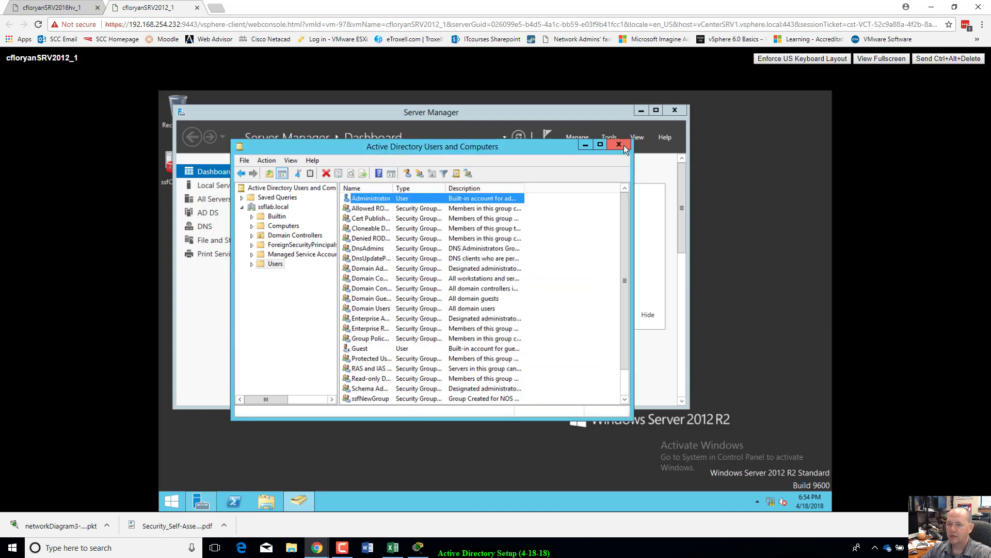
Step: Close Active Directory Users and Computers and show Server Manager's Local Server page
left_click_drag(545, 144, 559, 191)
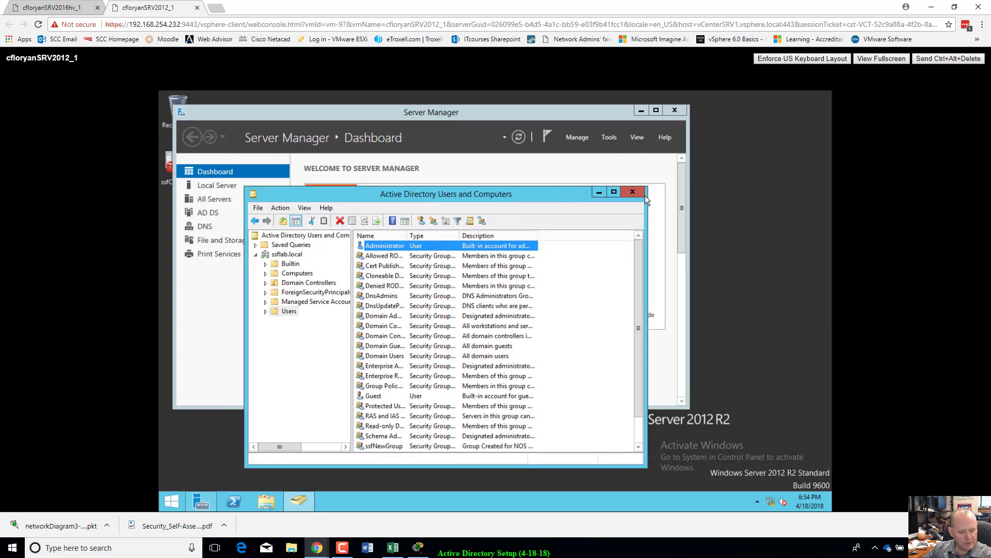
left_click(634, 194)
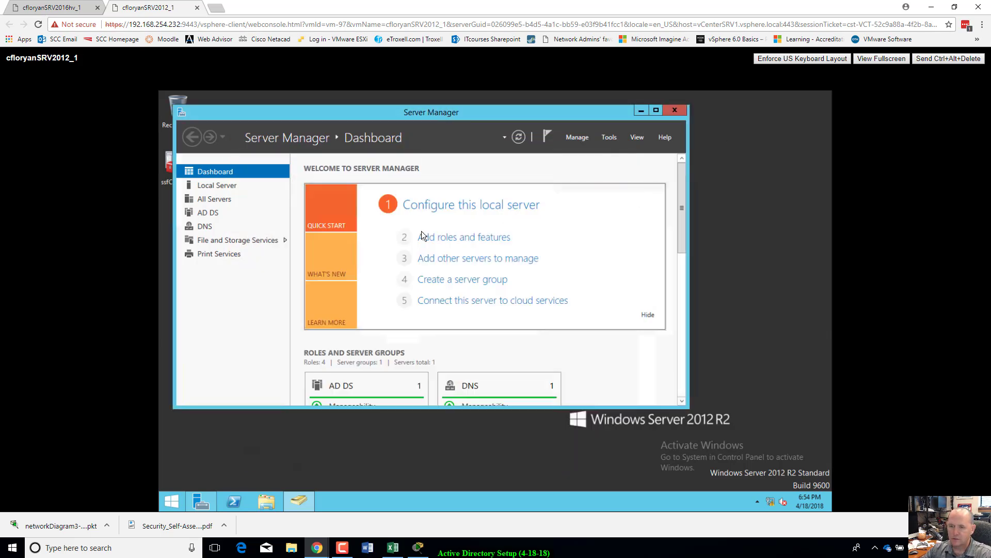
left_click(227, 184)
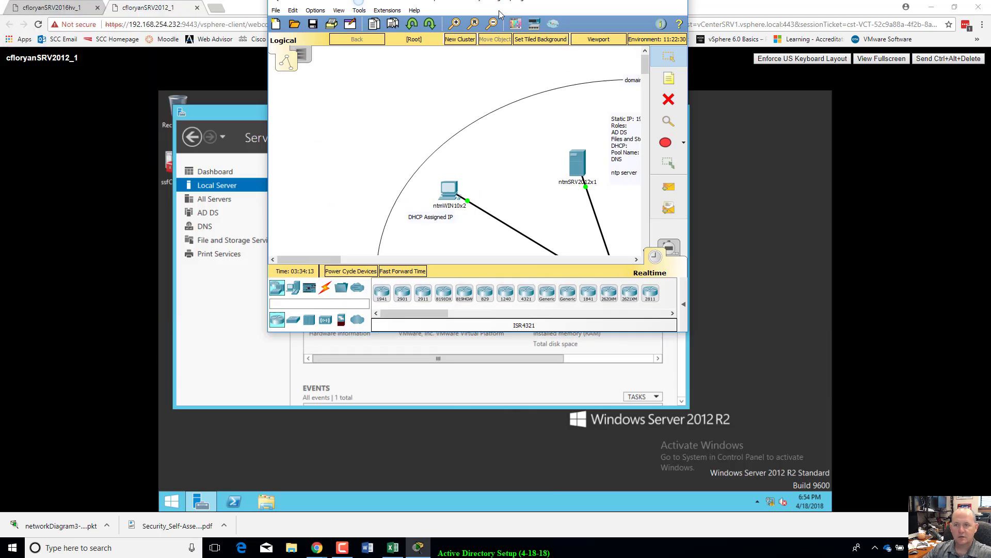
Step: Maximize the Packet Tracer lab diagram to review it, then restore it and move it aside
left_click_drag(472, 0, 531, 76)
double_click(531, 77)
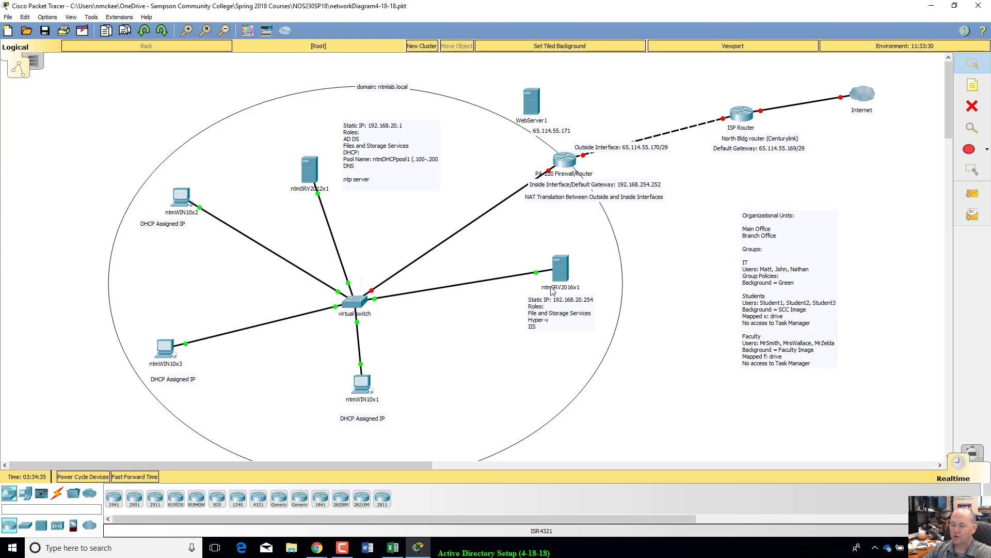
mouse_move(563, 292)
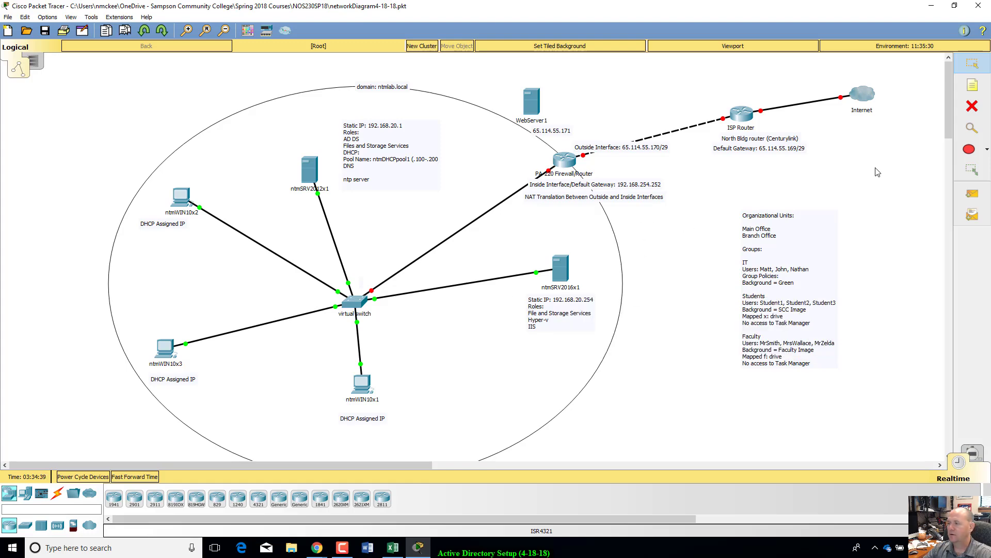
left_click(954, 6)
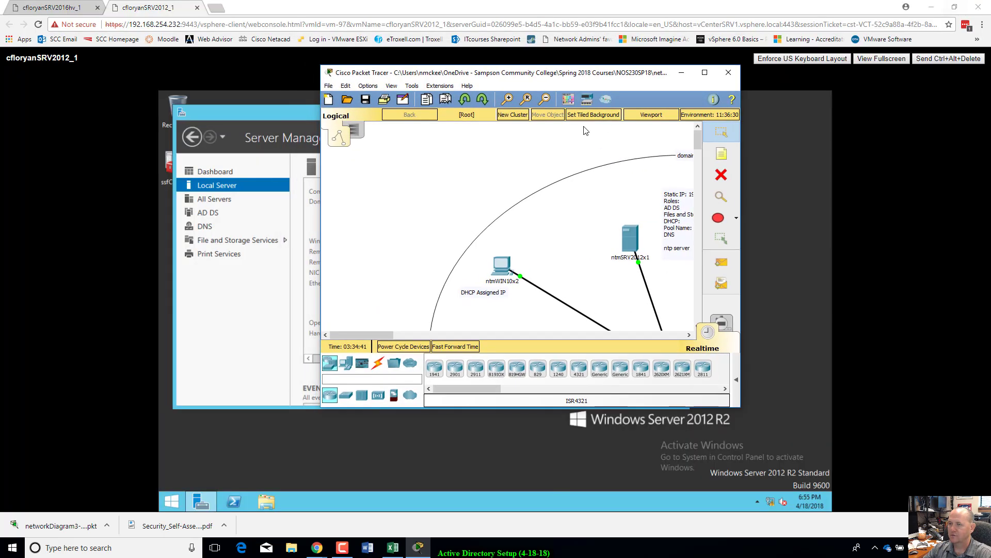
left_click_drag(606, 74, 0, 175)
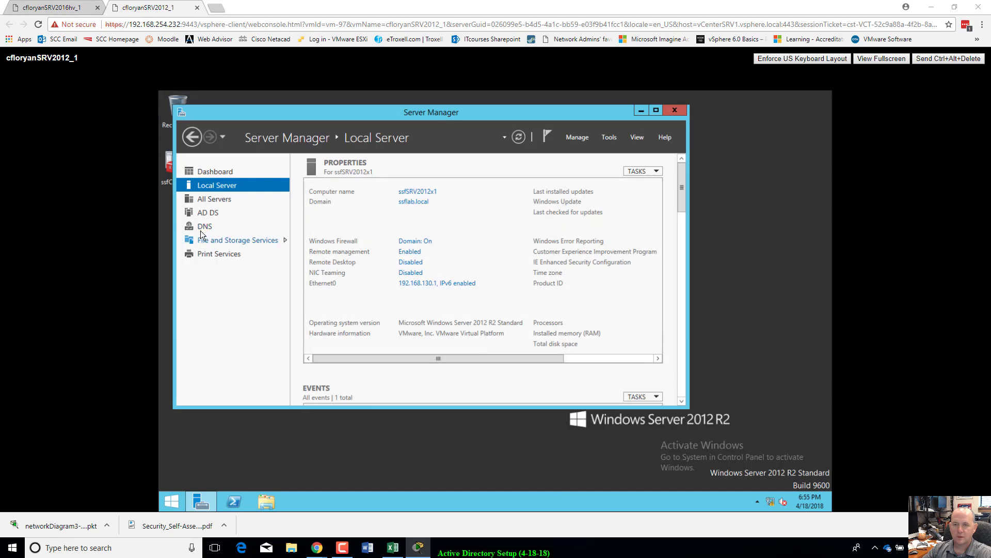
Step: On the Server 2016 VM, check available updates, close Settings, and show Local Server properties
left_click(51, 7)
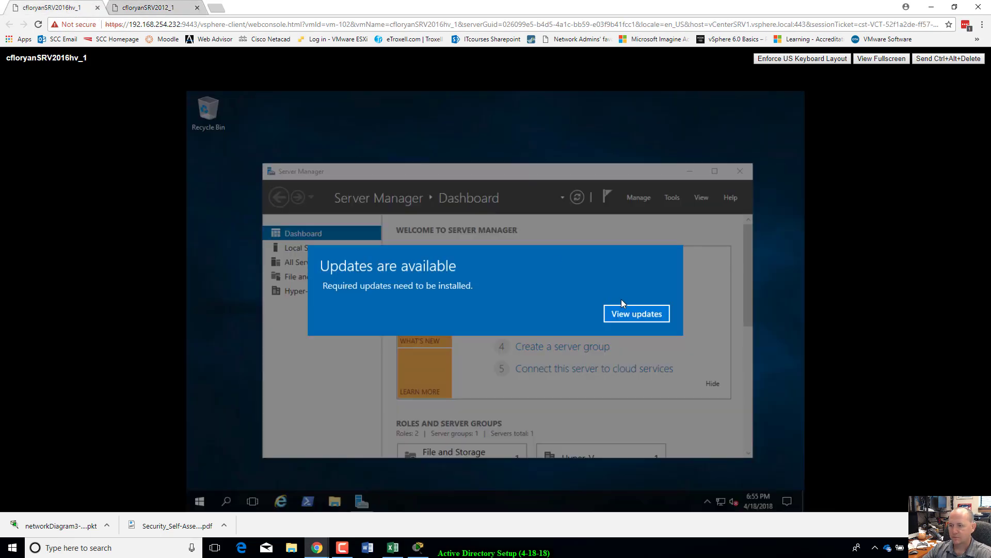
left_click(654, 316)
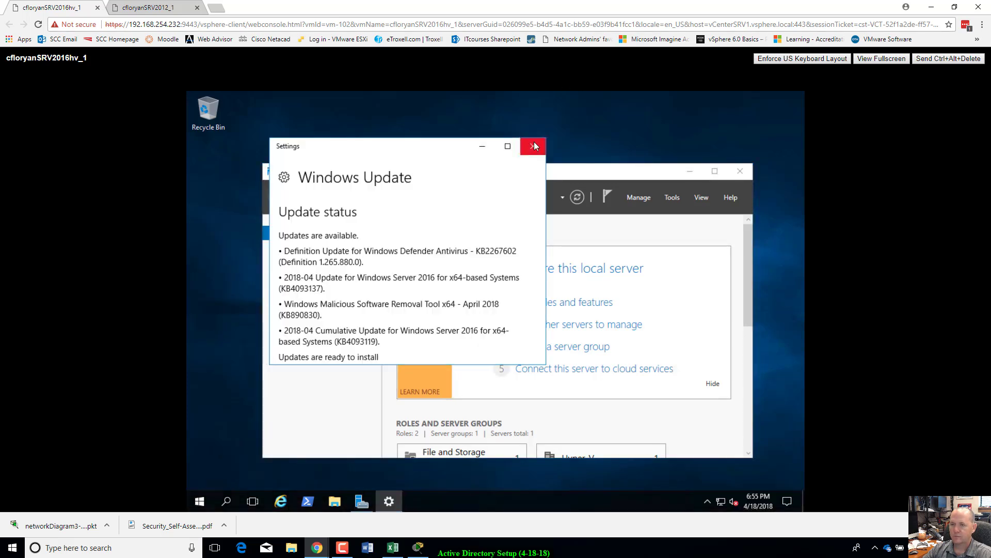
left_click(535, 146)
left_click(313, 249)
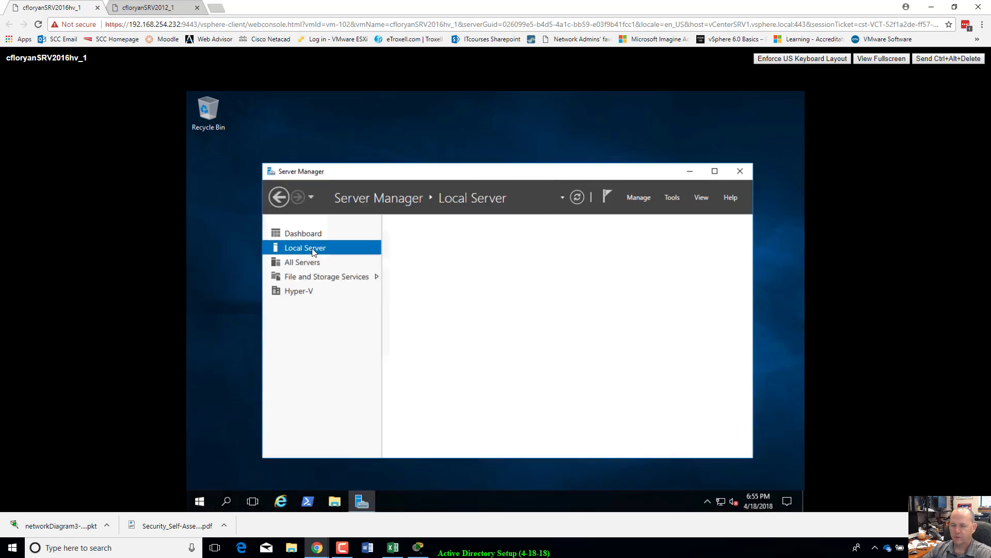
left_click_drag(518, 171, 521, 141)
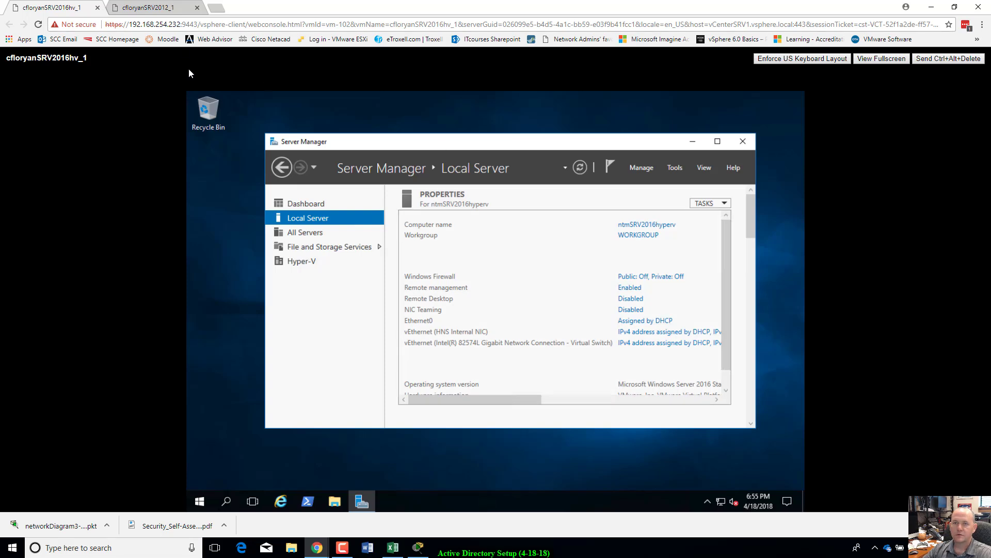
left_click(170, 9)
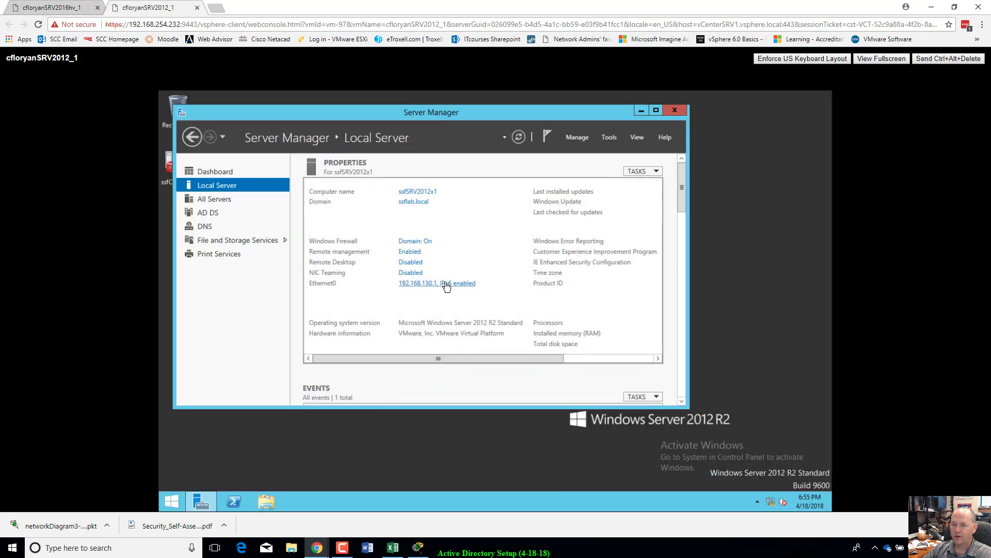
left_click(83, 9)
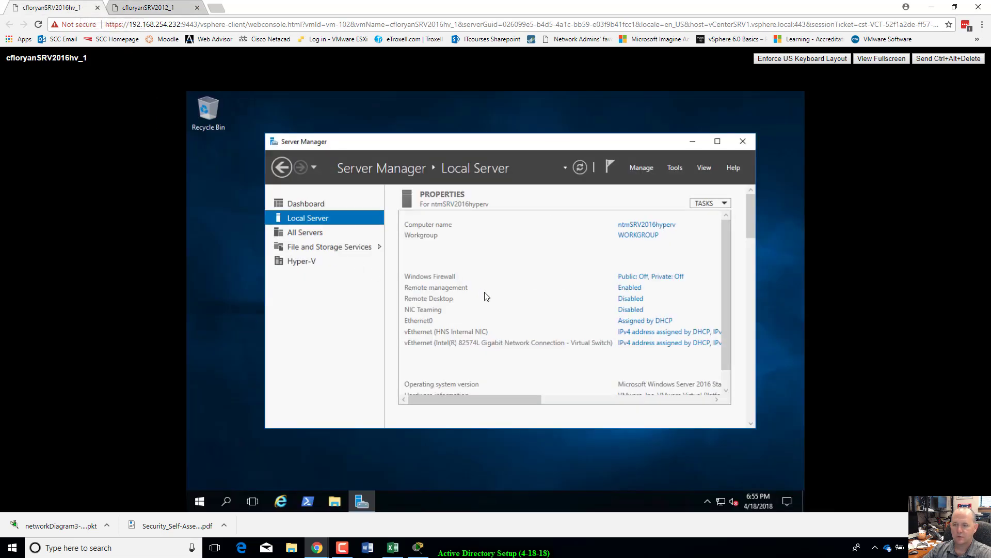
Step: Open the TCP/IPv4 properties of the Server 2016 VM's Ethernet0 adapter
left_click(633, 324)
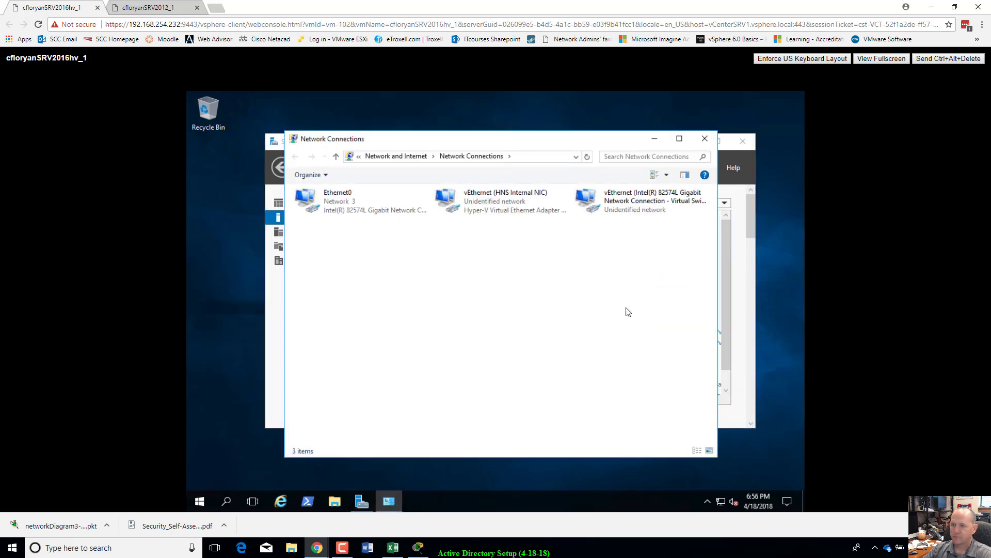
left_click(343, 204)
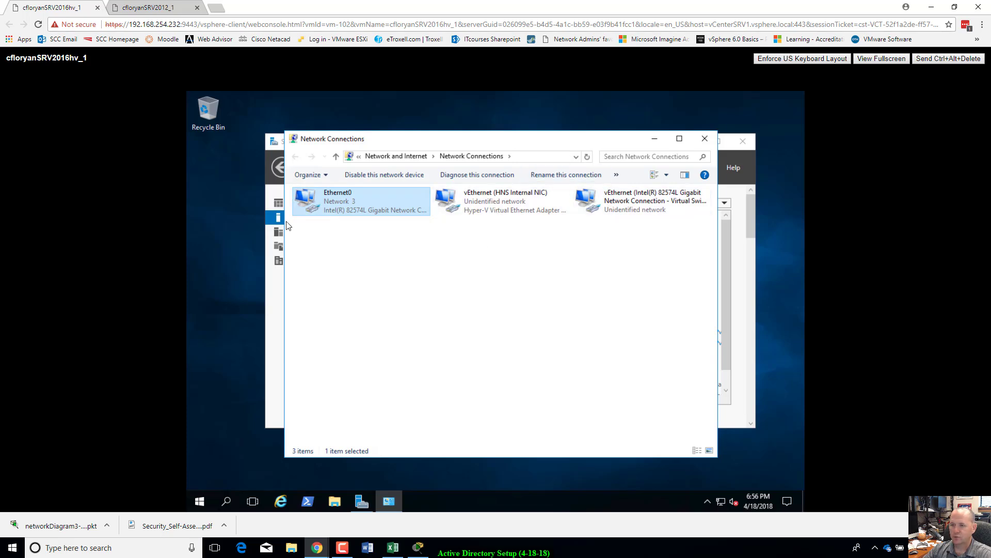
right_click(346, 199)
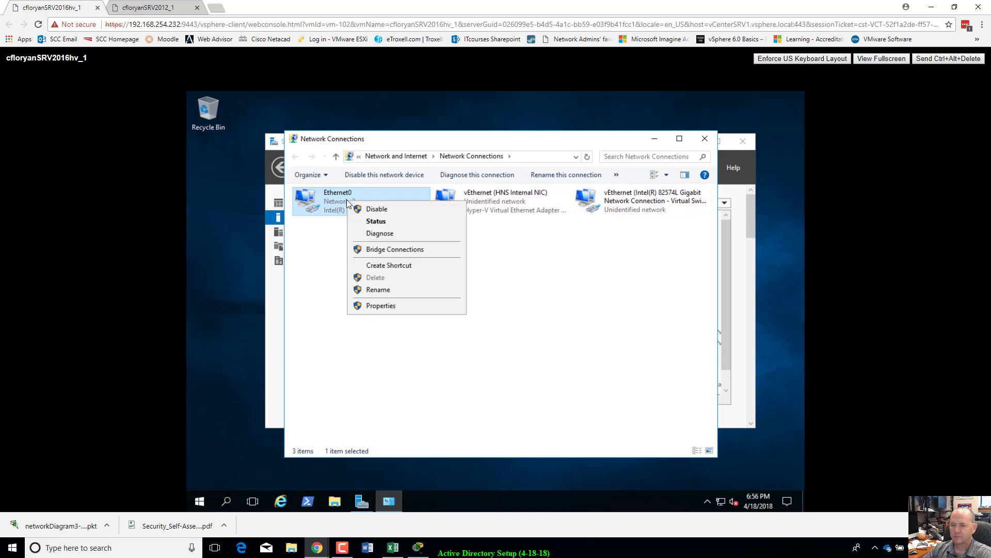
left_click(379, 305)
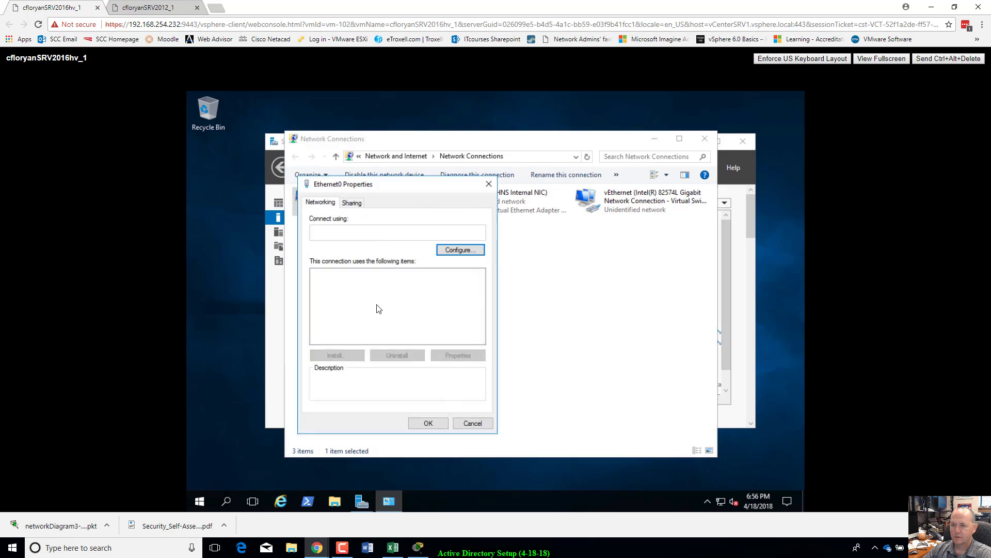
left_click(396, 303)
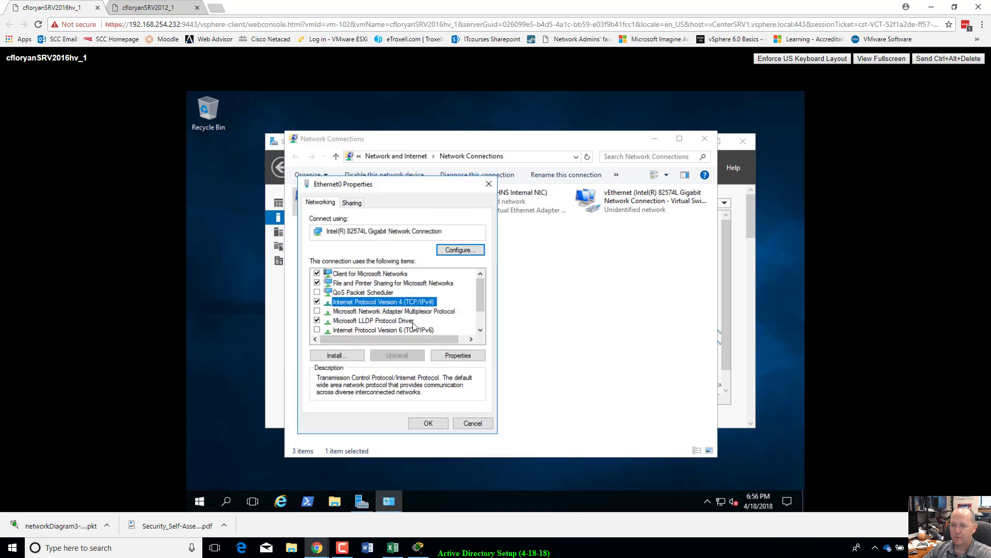
left_click(458, 355)
Step: Assign static IP 192.168.130.254, mask 255.255.255.0 and preferred DNS 192.168.130.1
left_click(336, 306)
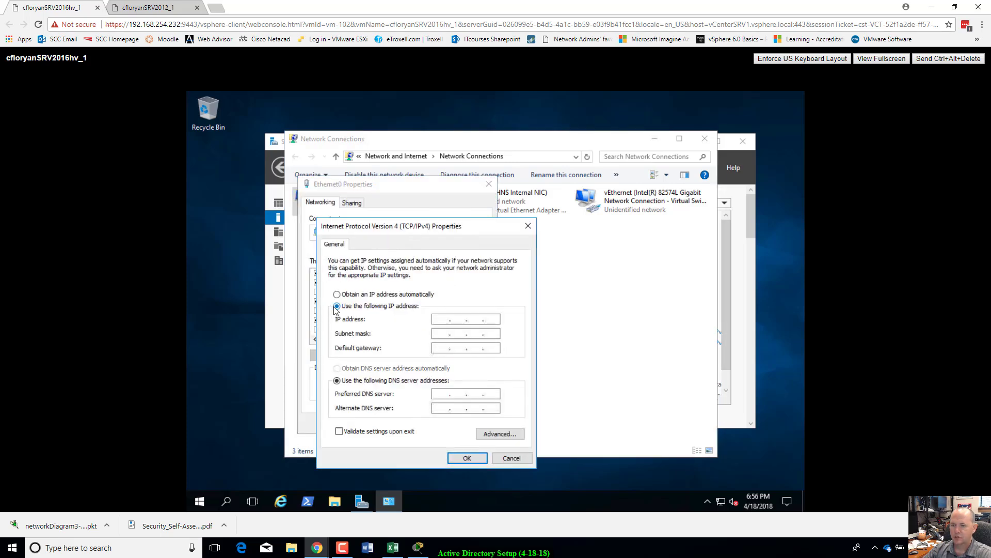
left_click(439, 318)
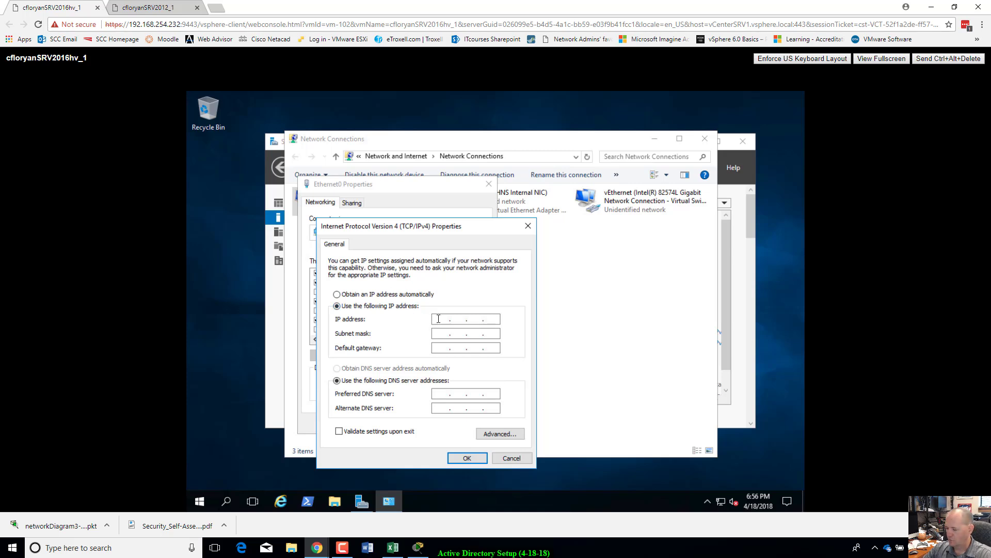
type("19")
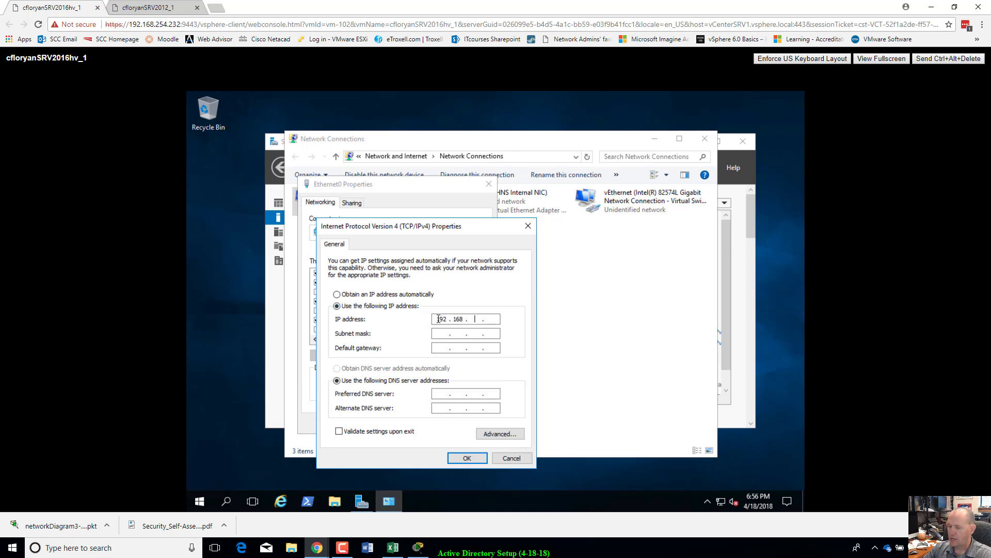
type("2 . 168 . 130 . ")
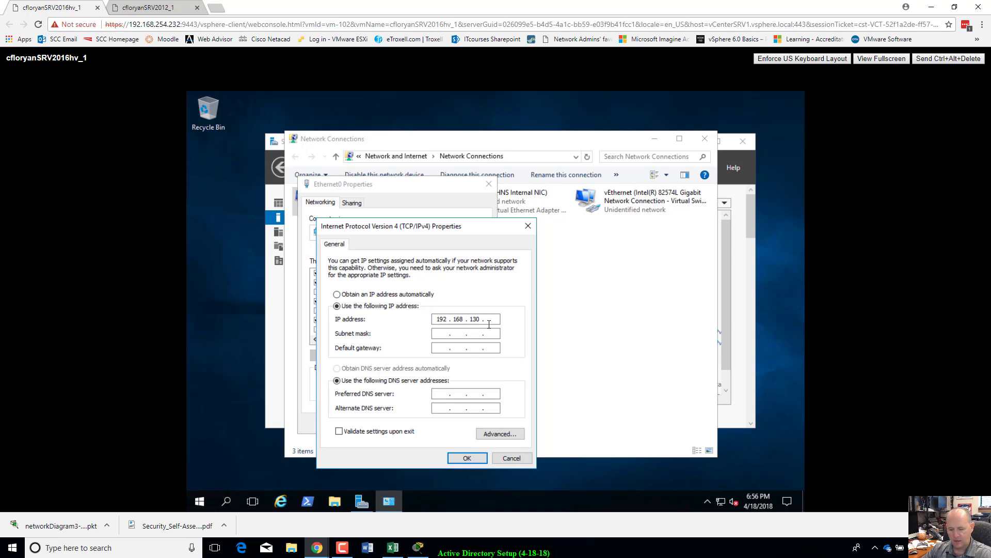
type("254")
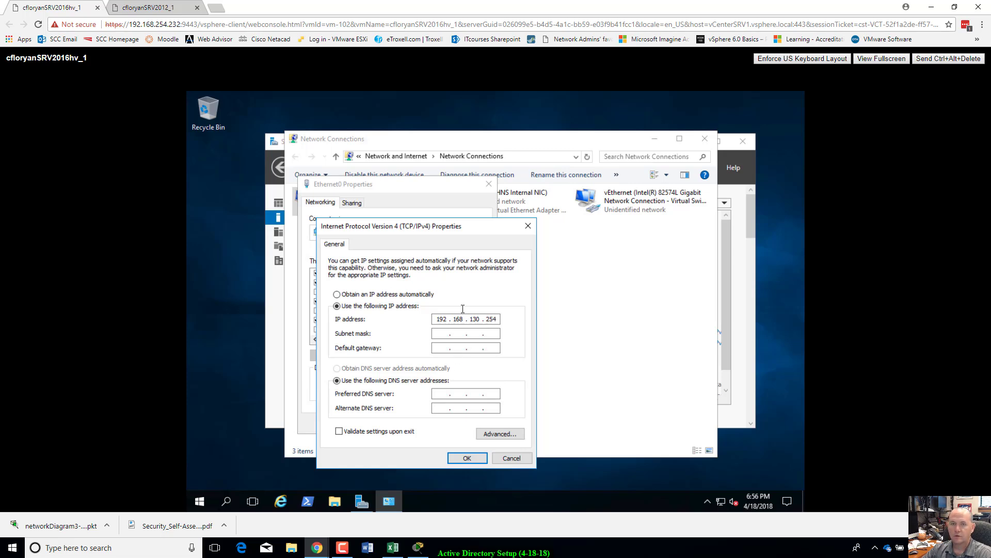
left_click(442, 348)
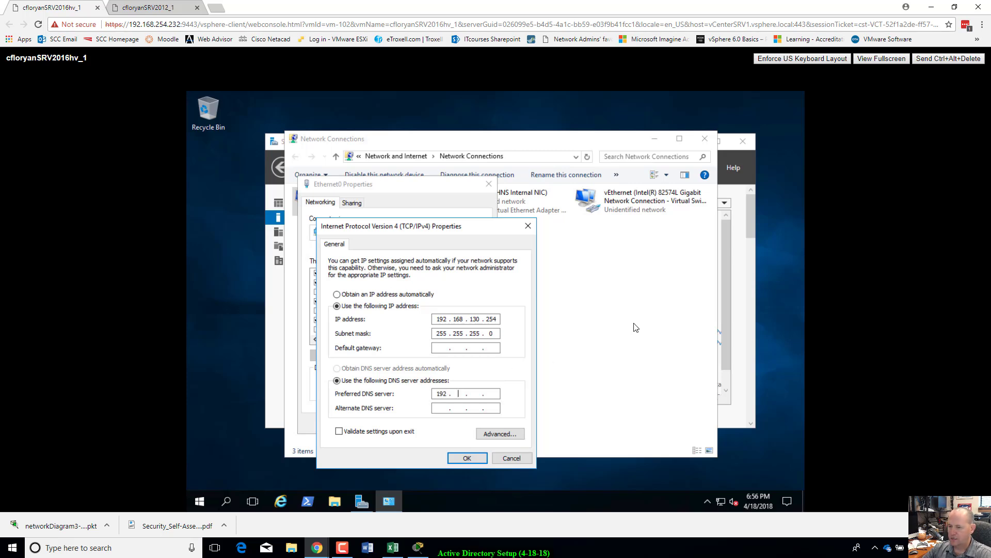
type("192 . 168")
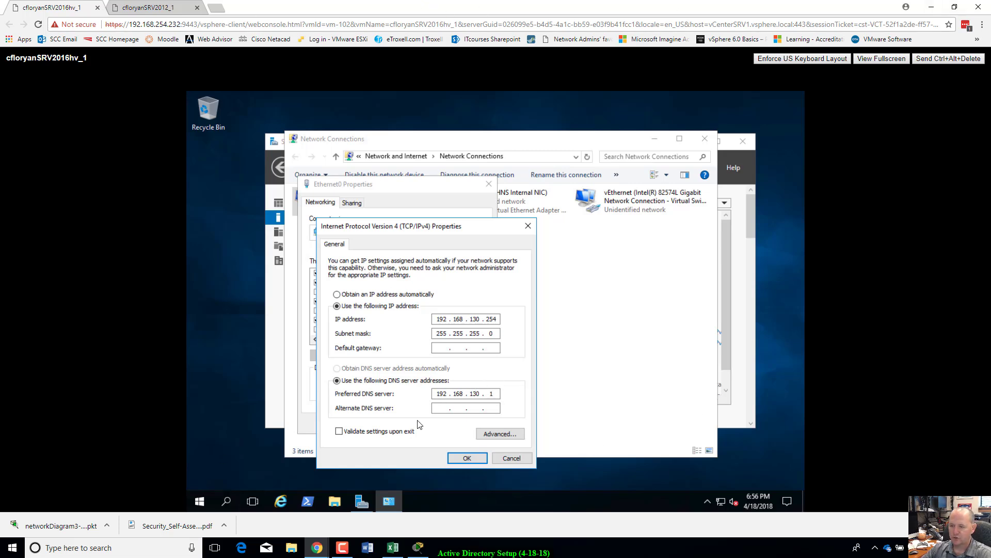
left_click(463, 460)
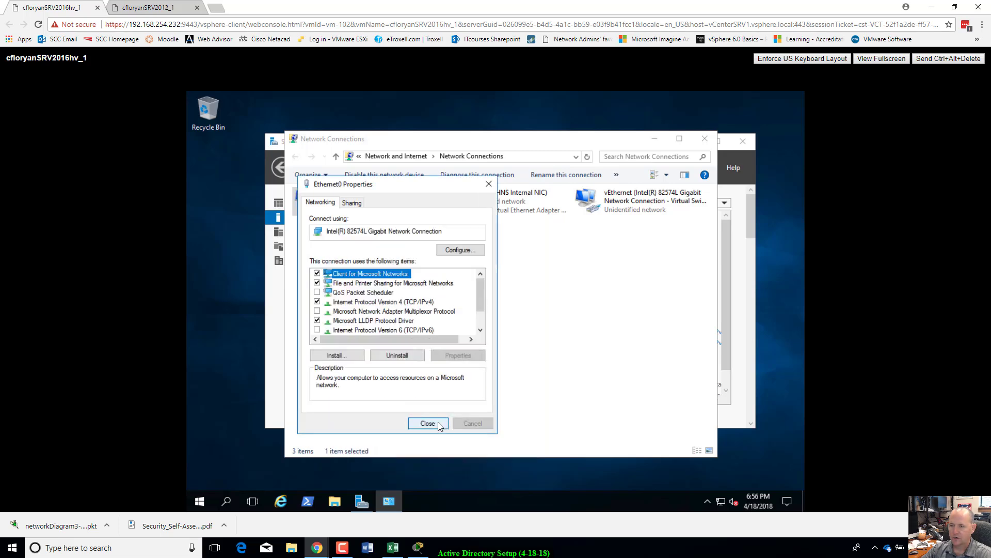
left_click(428, 424)
Step: Rename the Server 2016 computer from its ntm name to ssfSRV2016x1
left_click(702, 138)
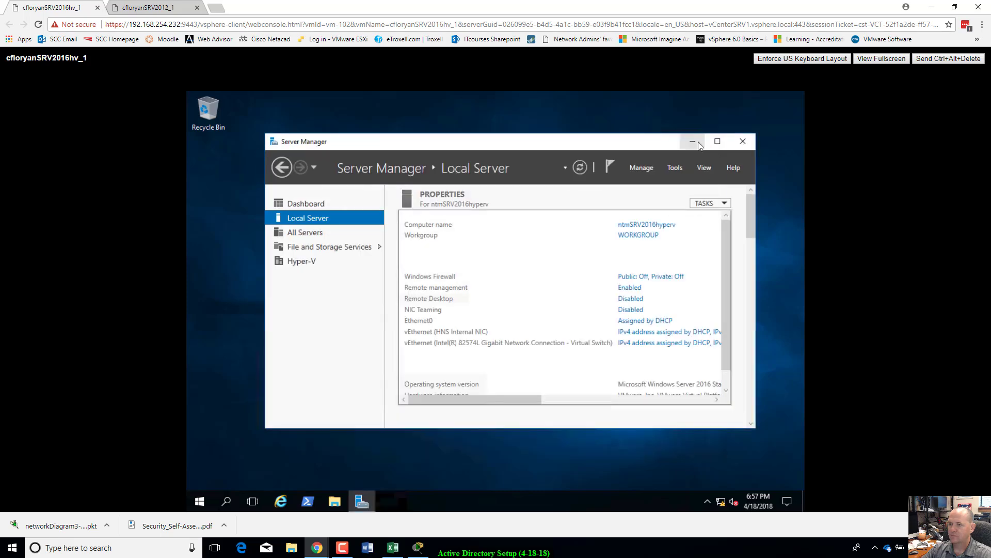
left_click(581, 168)
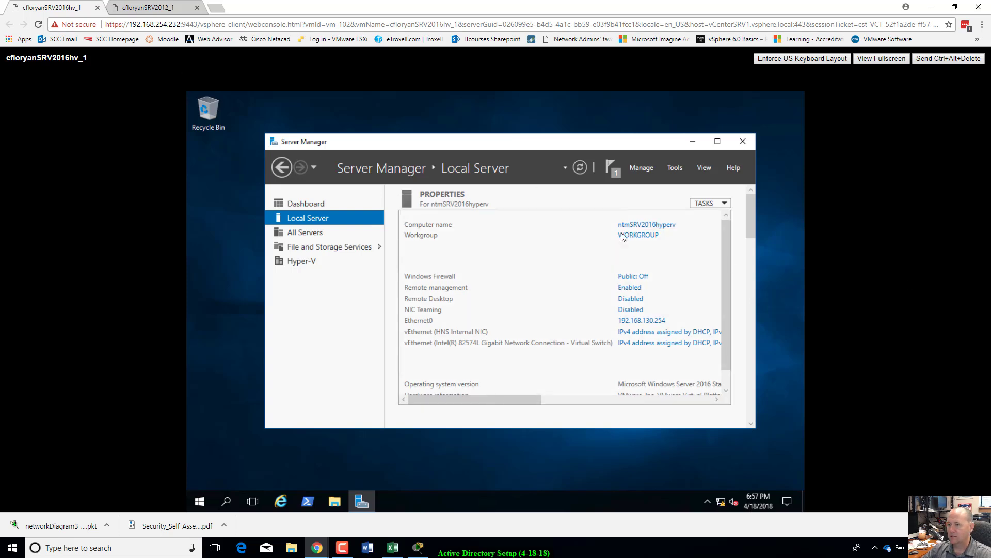
left_click(670, 225)
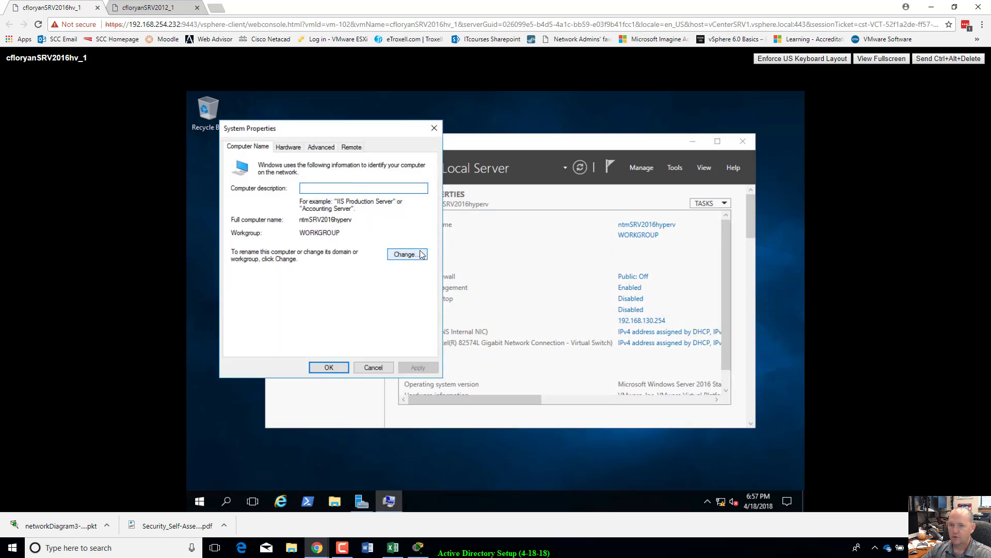
left_click(405, 254)
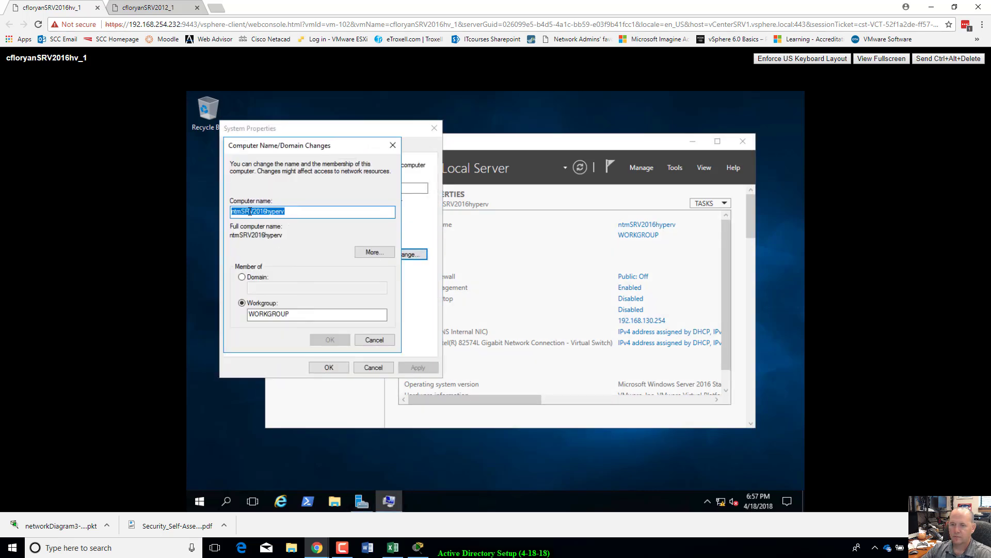
left_click(244, 214)
key("BackSpace")
key("BackSpace")
key("BackSpace")
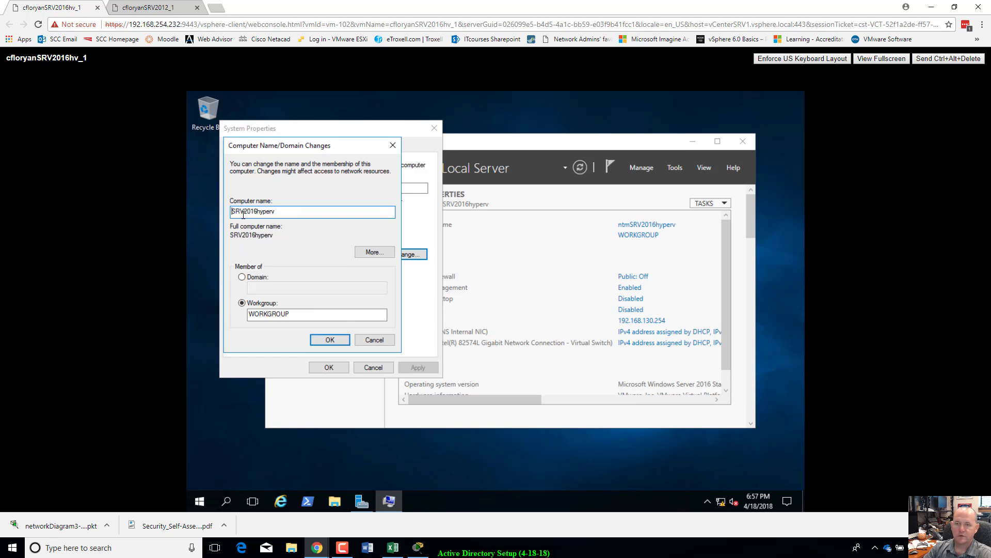
type("ssf")
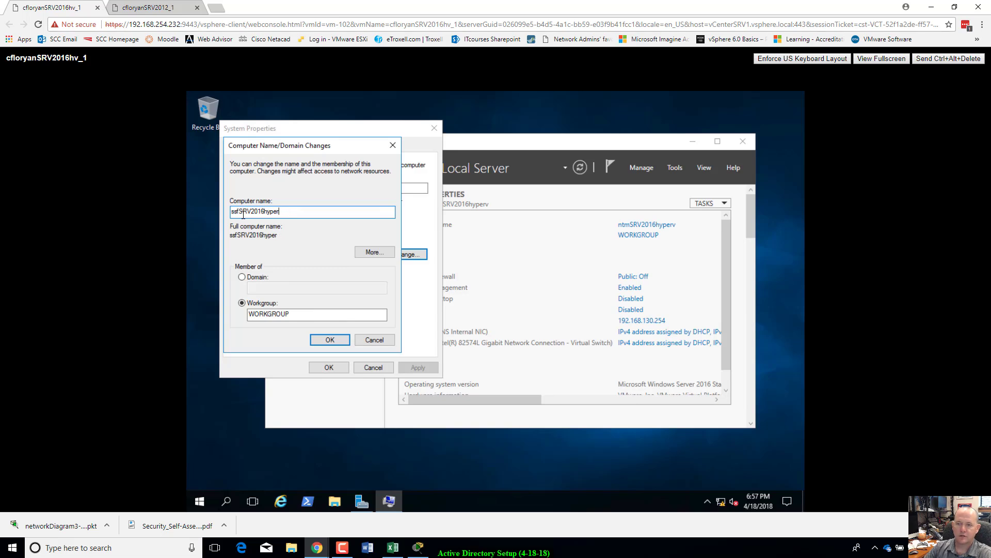
key("BackSpace")
type("x")
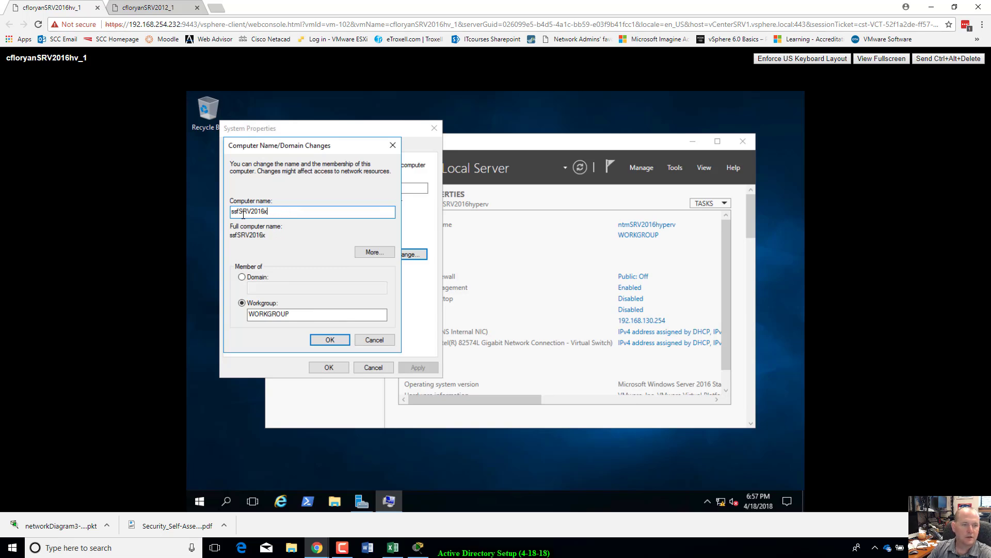
type("1")
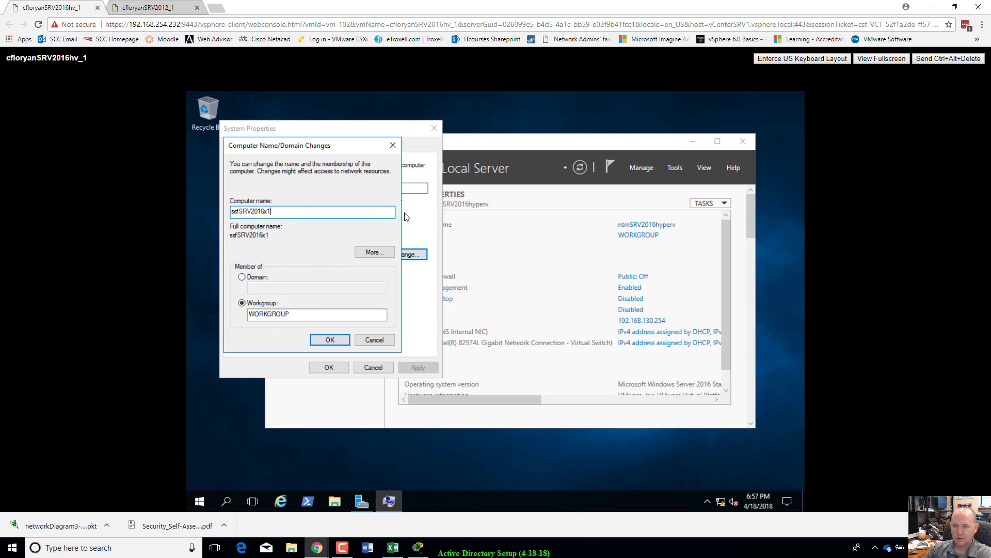
Step: Set the primary DNS suffix to ssflab.local, apply the changes and restart the server
left_click(373, 252)
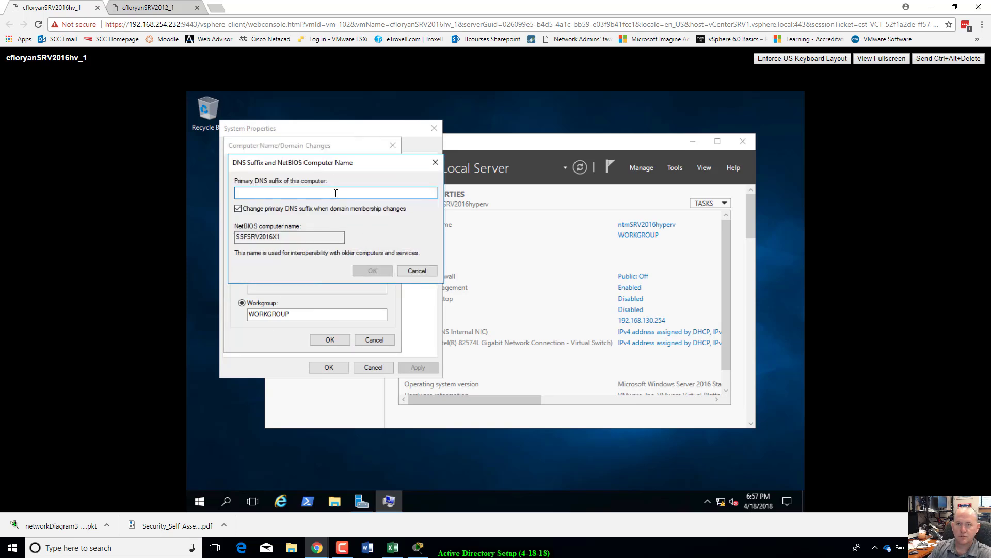
type("ssfla")
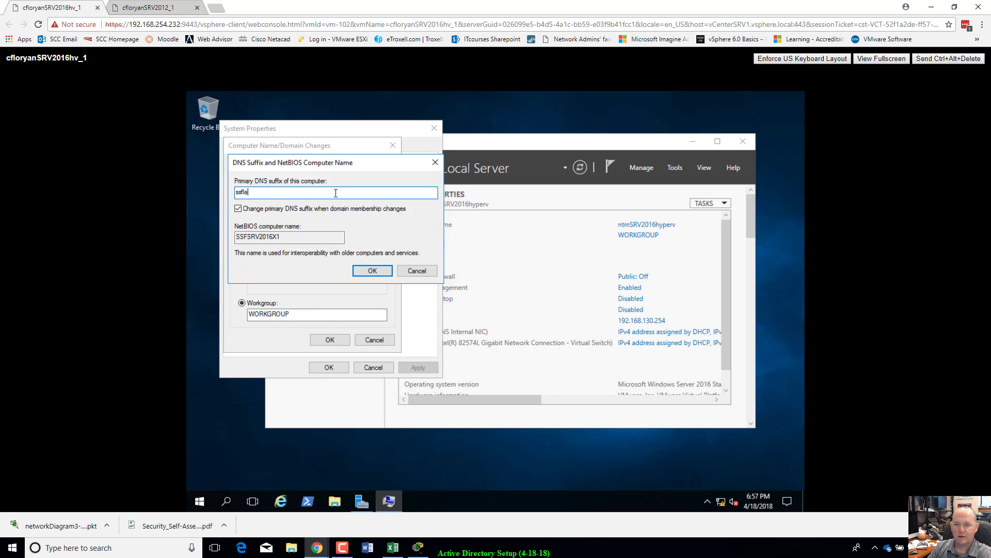
type("b.local")
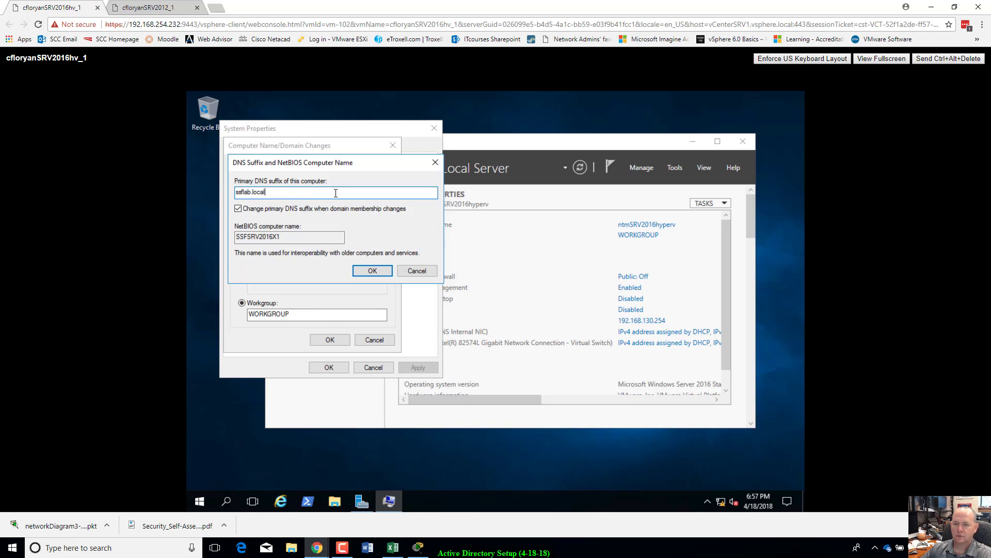
left_click(361, 271)
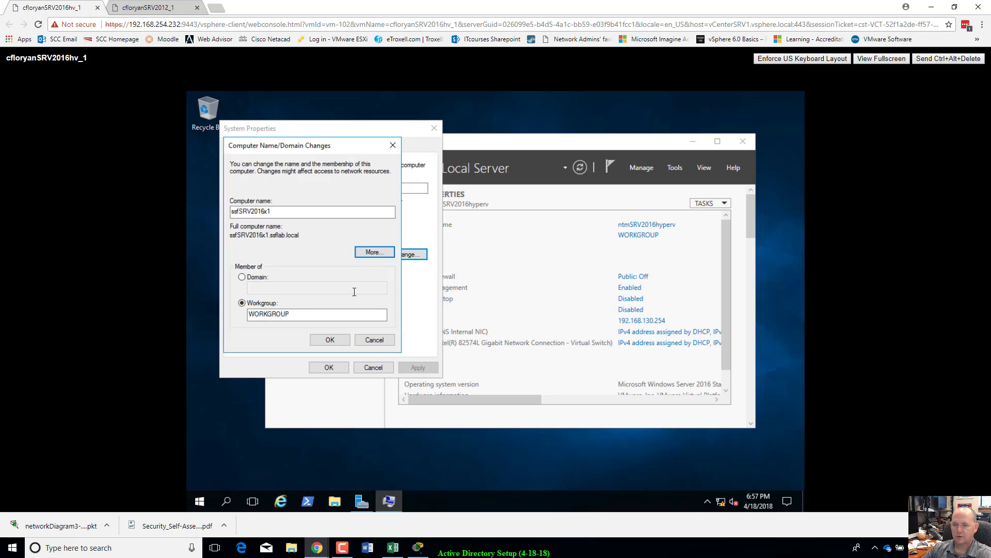
left_click(336, 339)
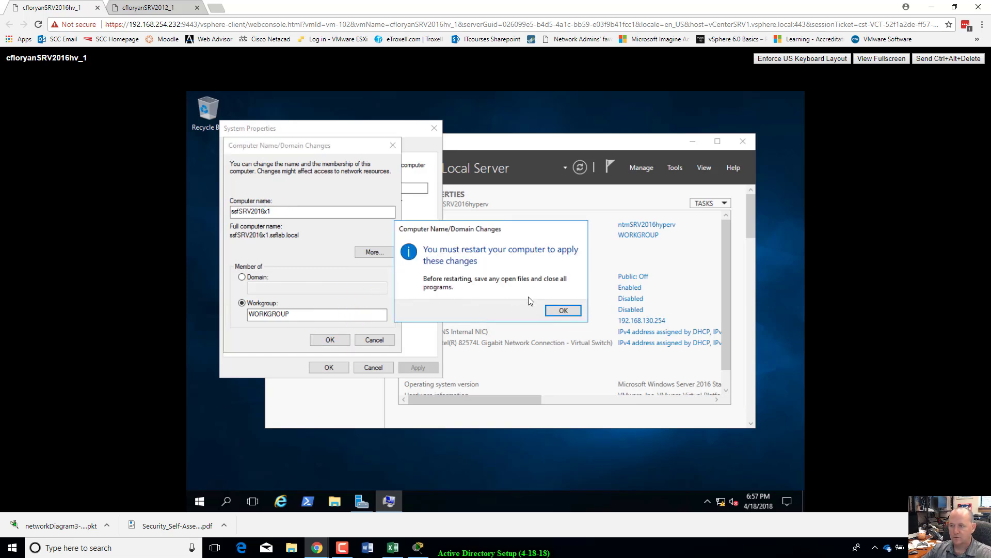
left_click(564, 310)
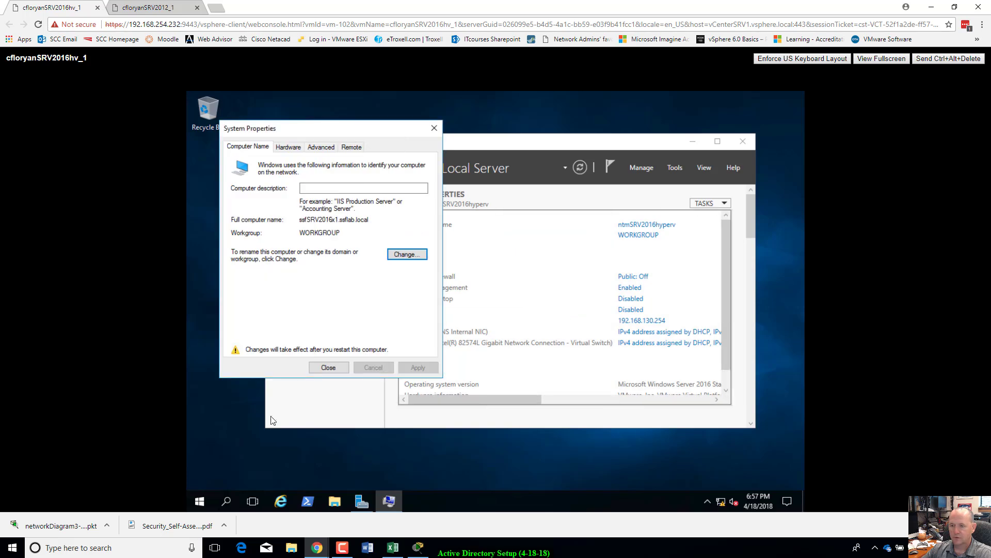
left_click(336, 369)
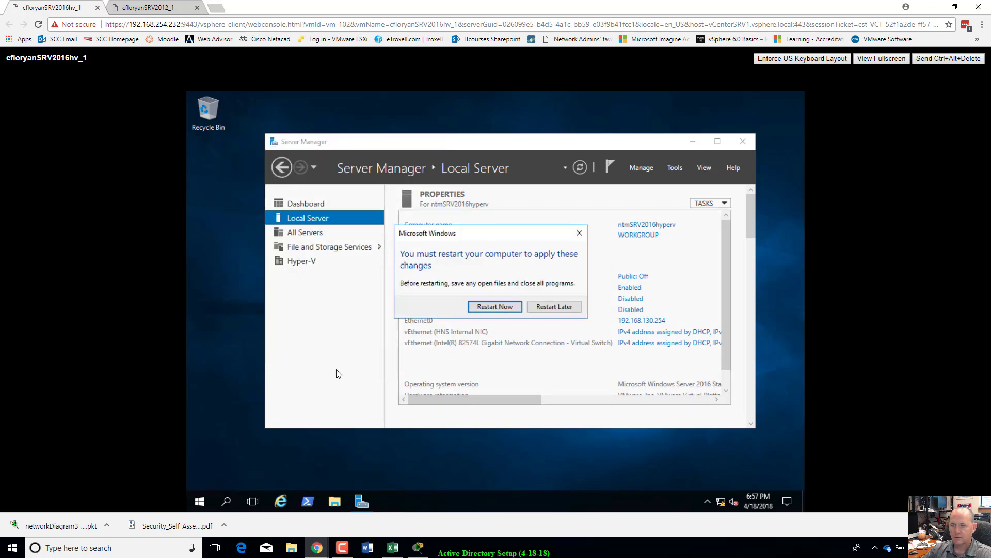
left_click(498, 309)
Step: On SRV2012_1, open DNS Manager from Server Manager's DNS page and expand the ssfLab.local zone
left_click(170, 9)
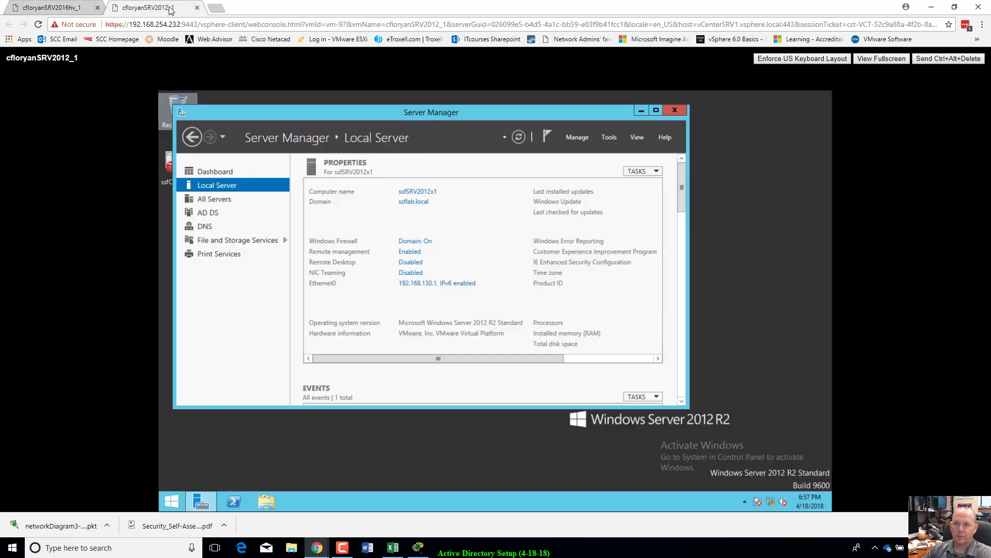
left_click(204, 227)
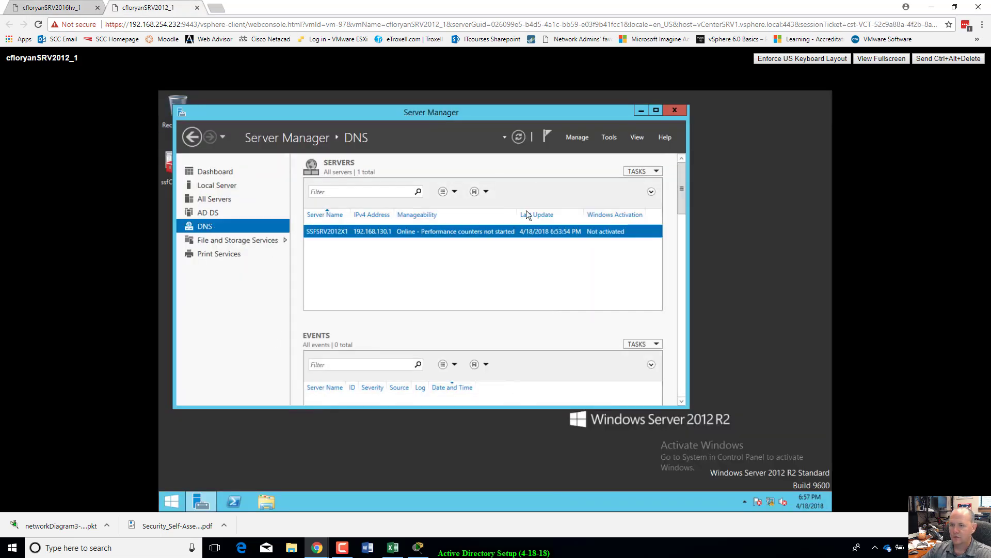
right_click(382, 232)
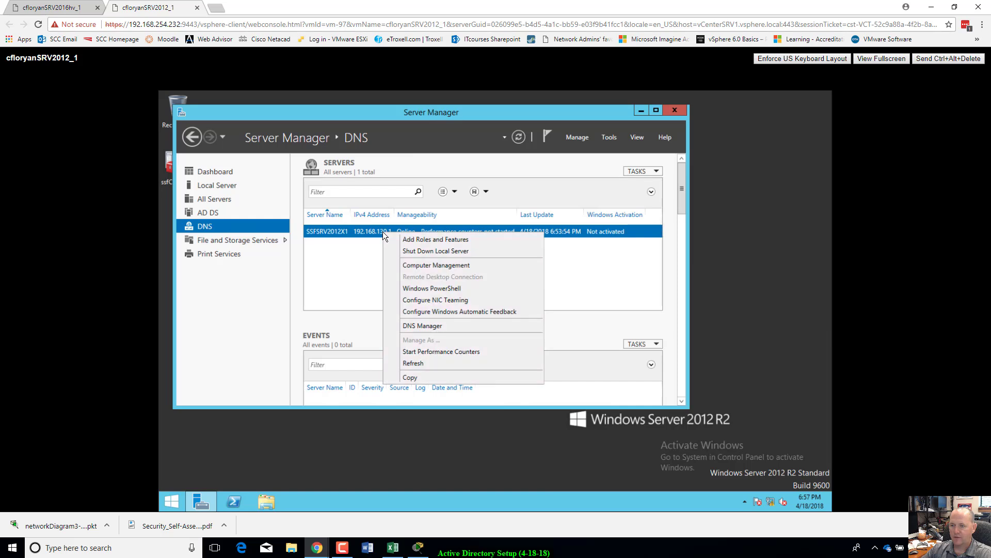
left_click(420, 324)
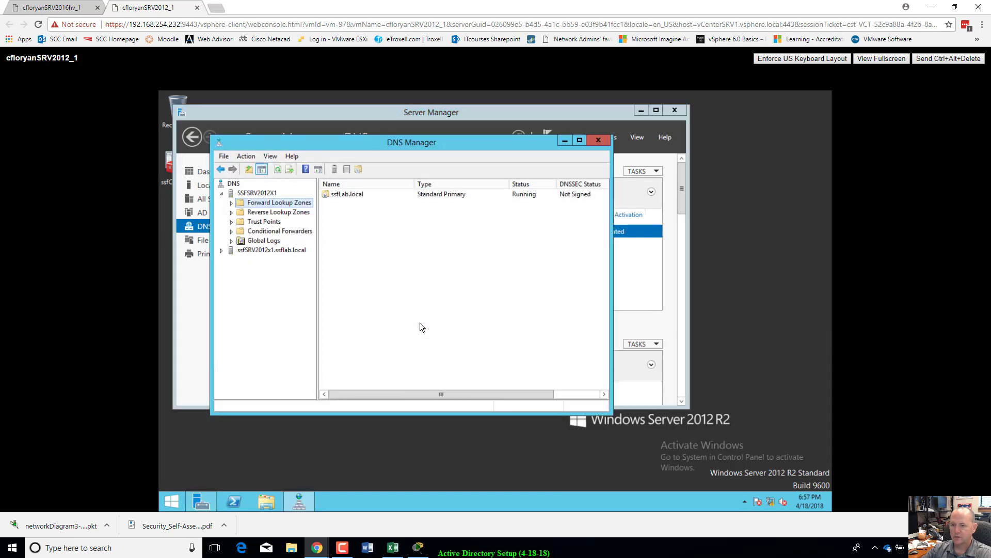
double_click(341, 194)
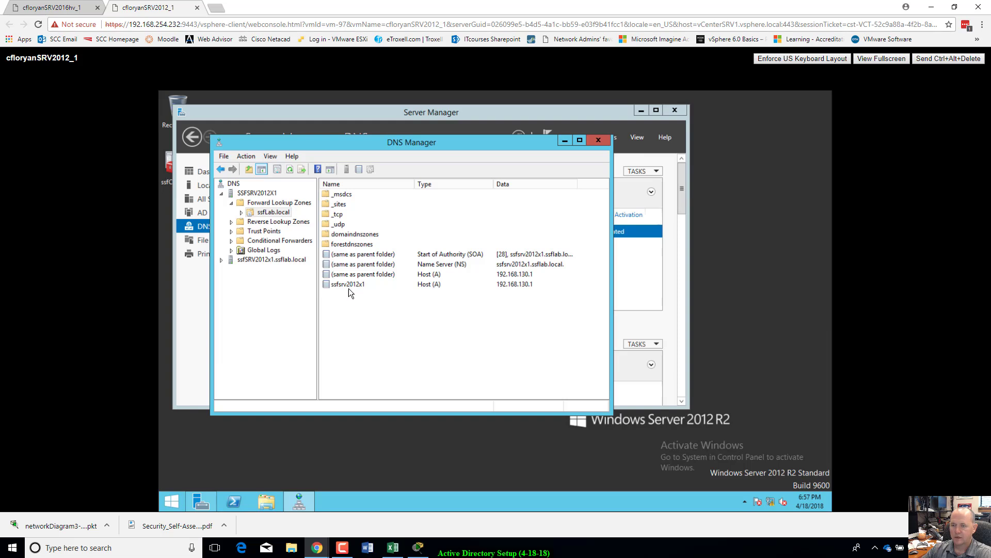
Step: Add host record ssfSRV2016x1 at 192.168.130.254 to ssfLab.local, then close DNS Manager
right_click(384, 317)
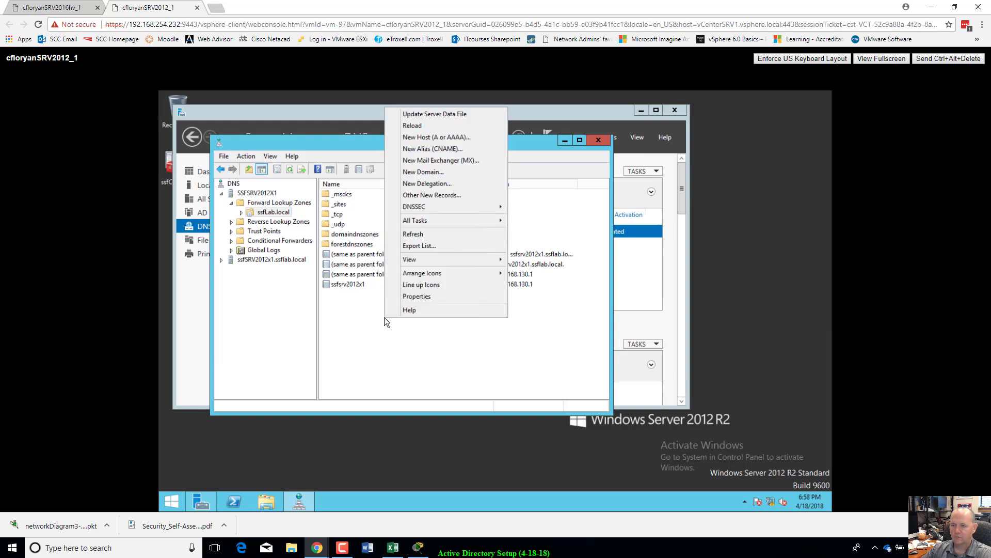
left_click(447, 138)
left_click_drag(403, 189, 459, 305)
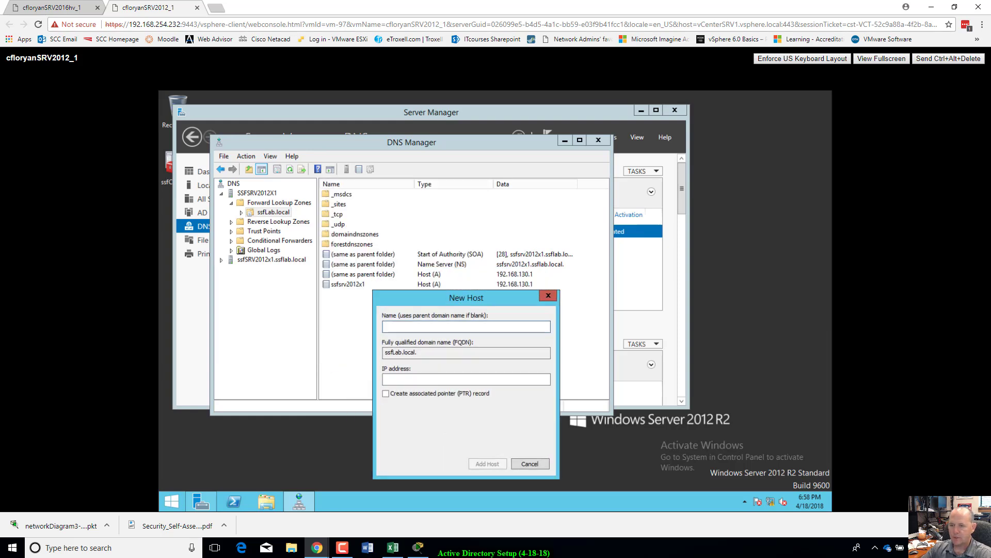
type("ssf")
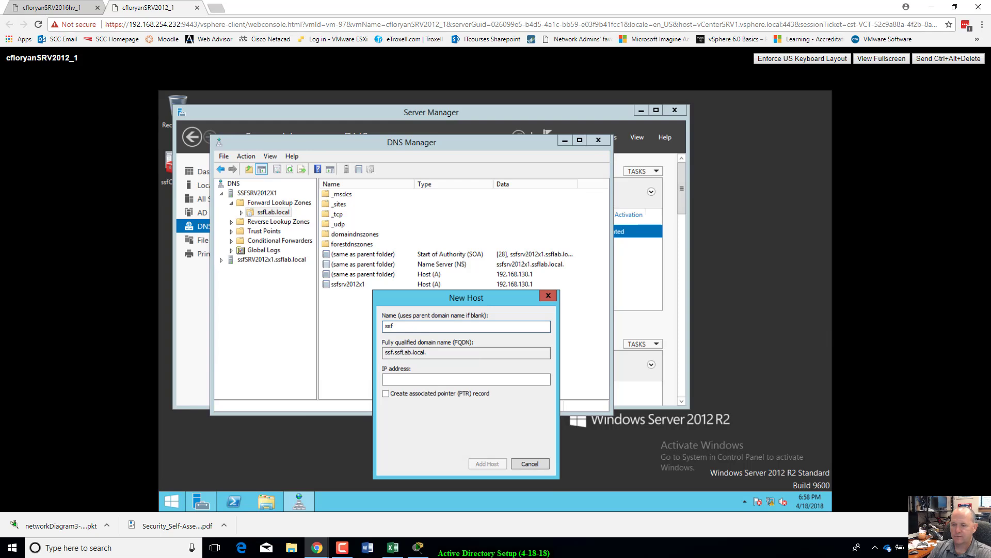
type("SRV201")
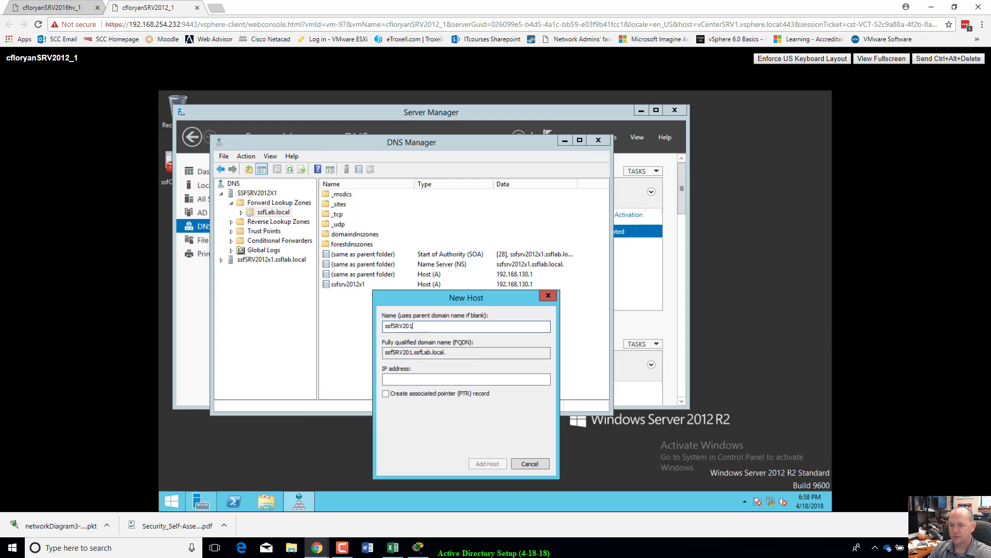
type("6")
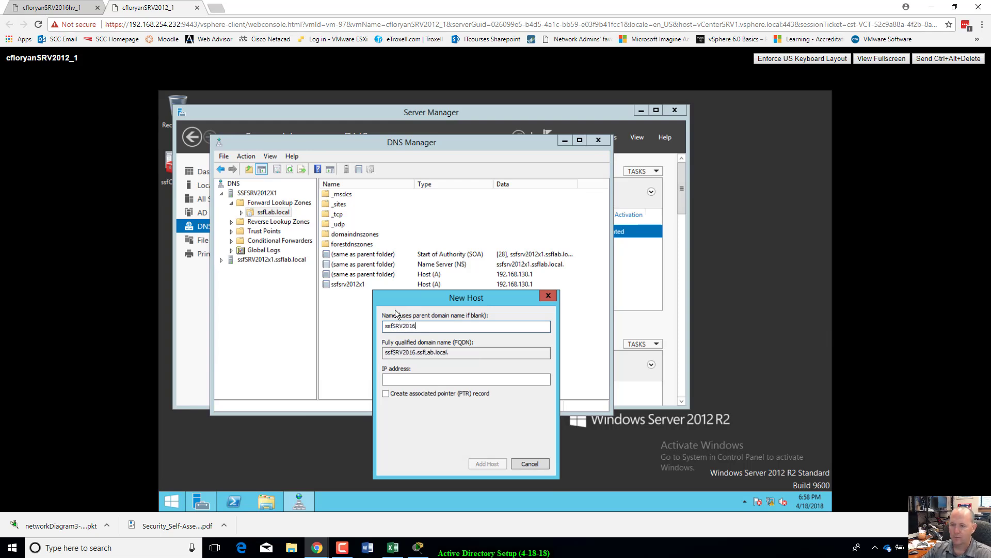
type("x1")
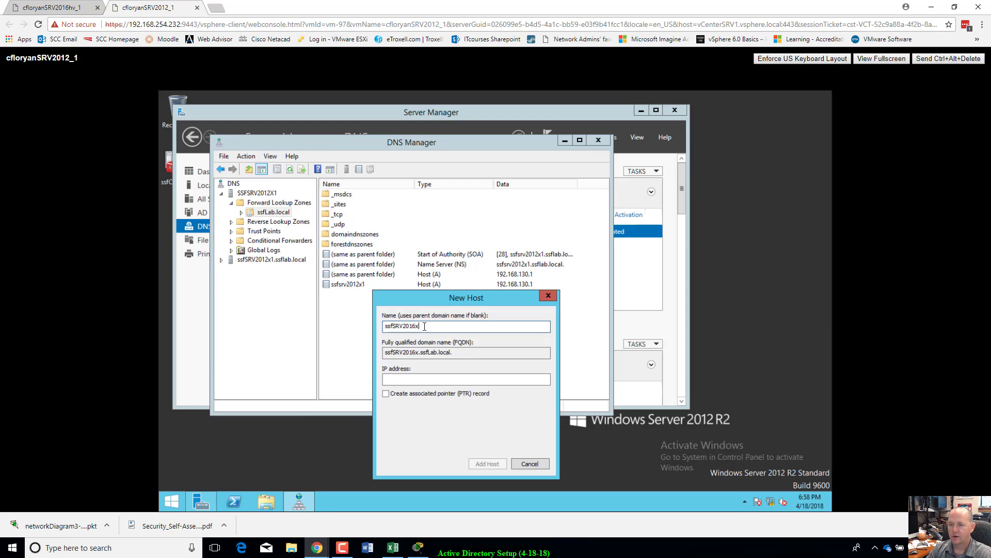
left_click(427, 381)
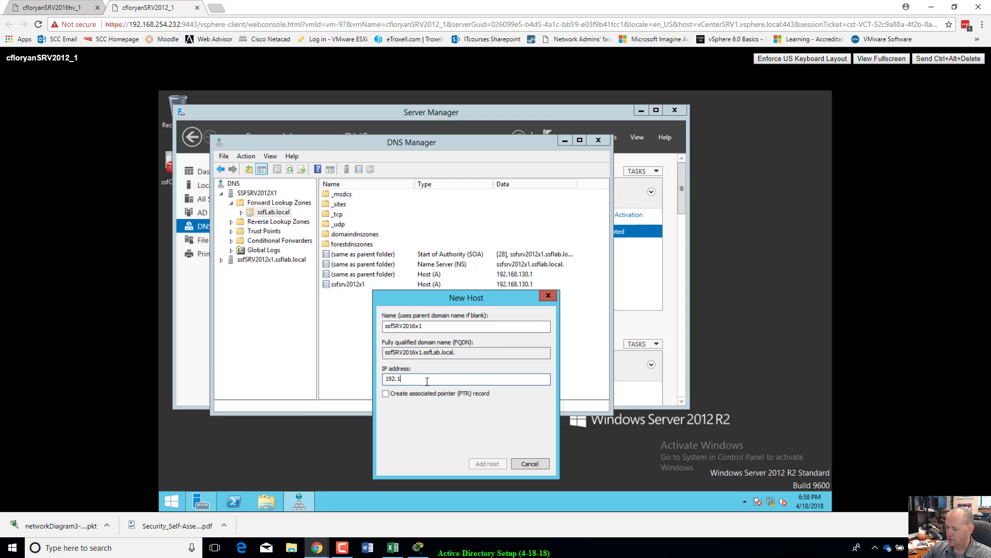
type("192.168.2")
key("BackSpace")
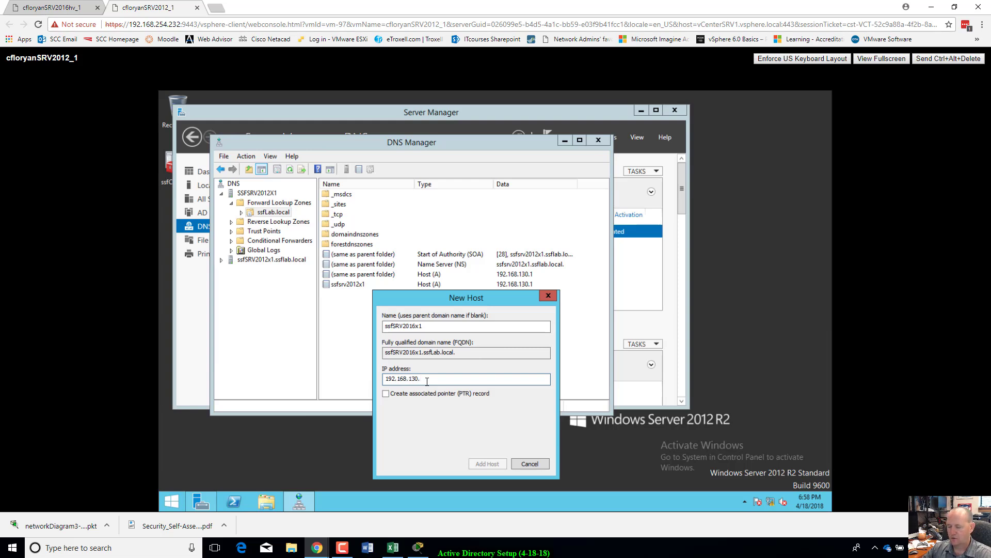
type("130.254")
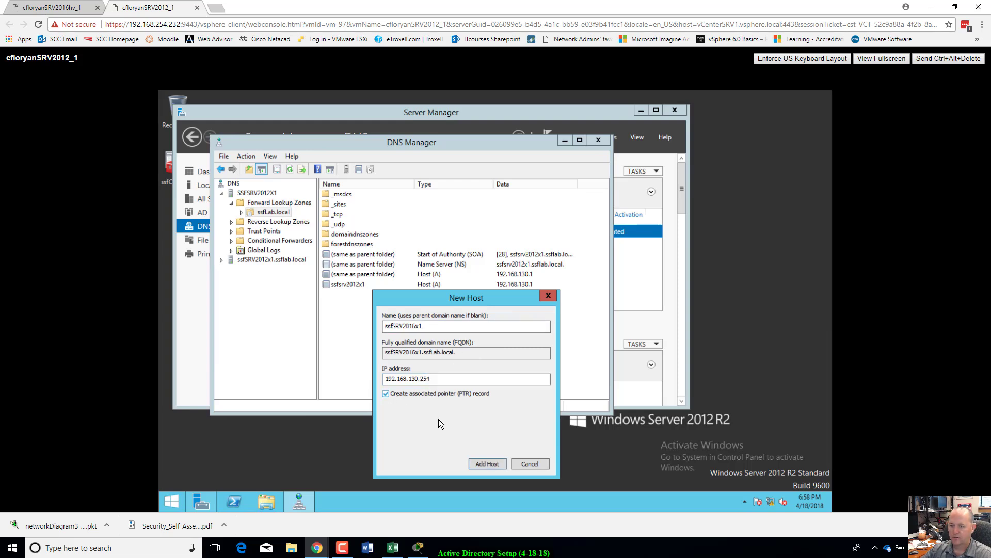
left_click(487, 464)
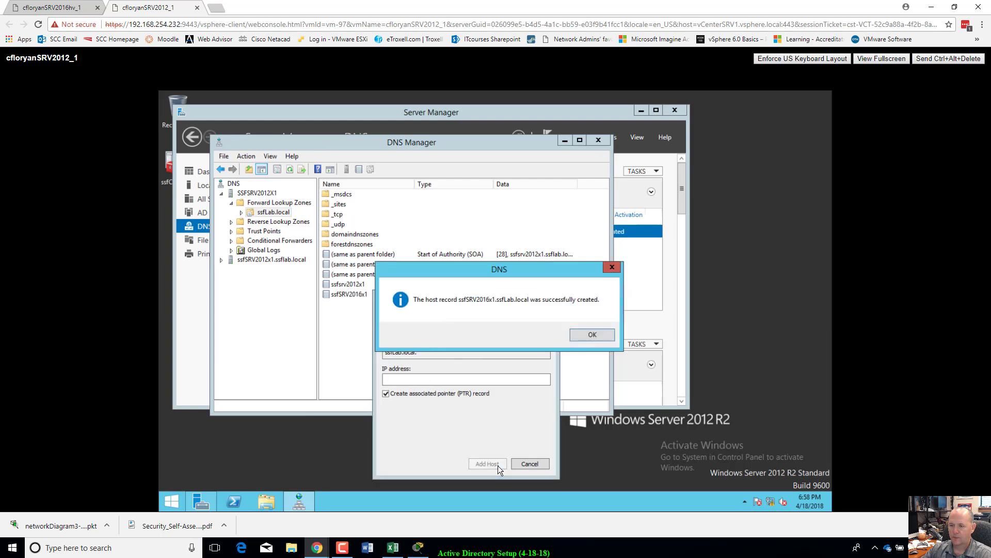
left_click(588, 336)
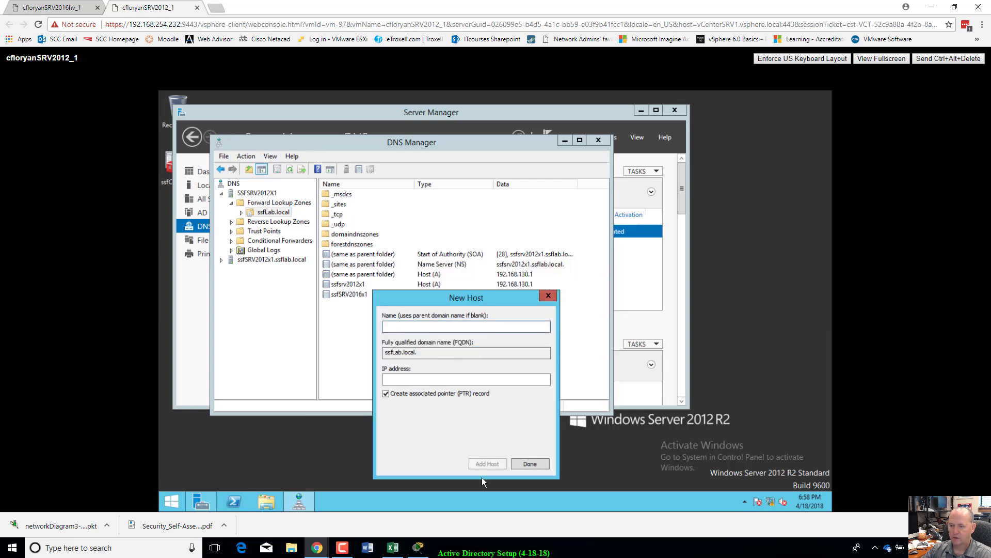
left_click(524, 463)
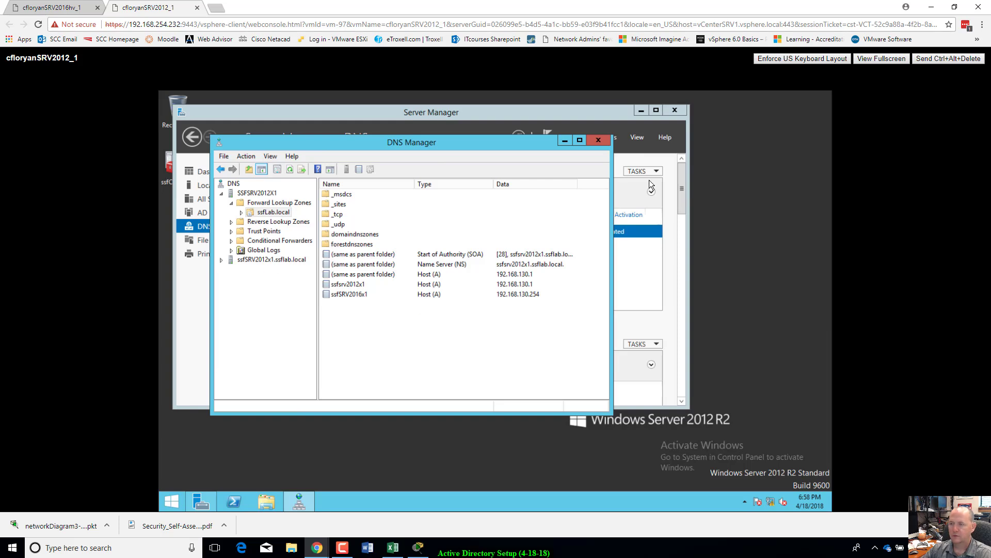
left_click(600, 140)
Step: Open Active Directory Users and Computers on ssflab.local's Computers container and bring up its New menu
left_click(607, 138)
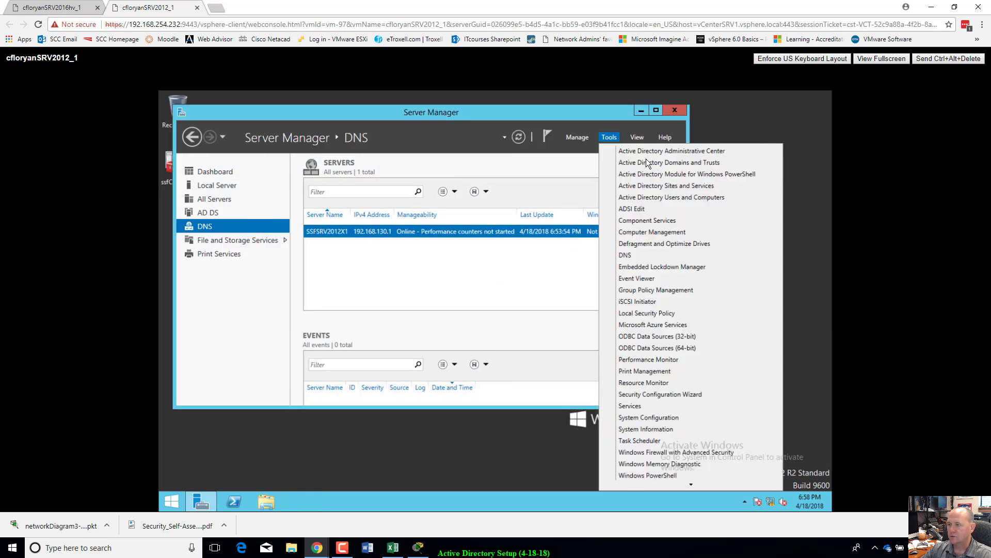
left_click(665, 197)
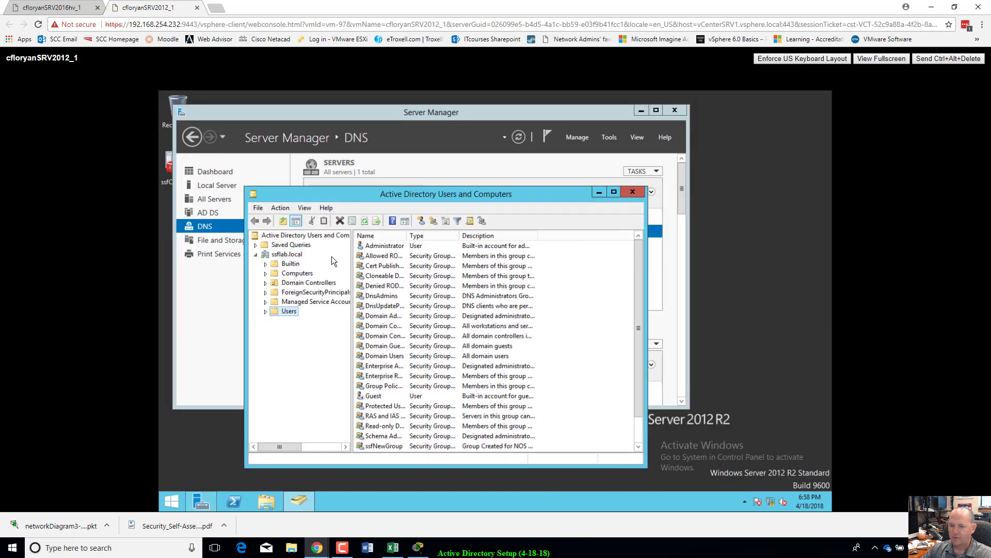
left_click(307, 274)
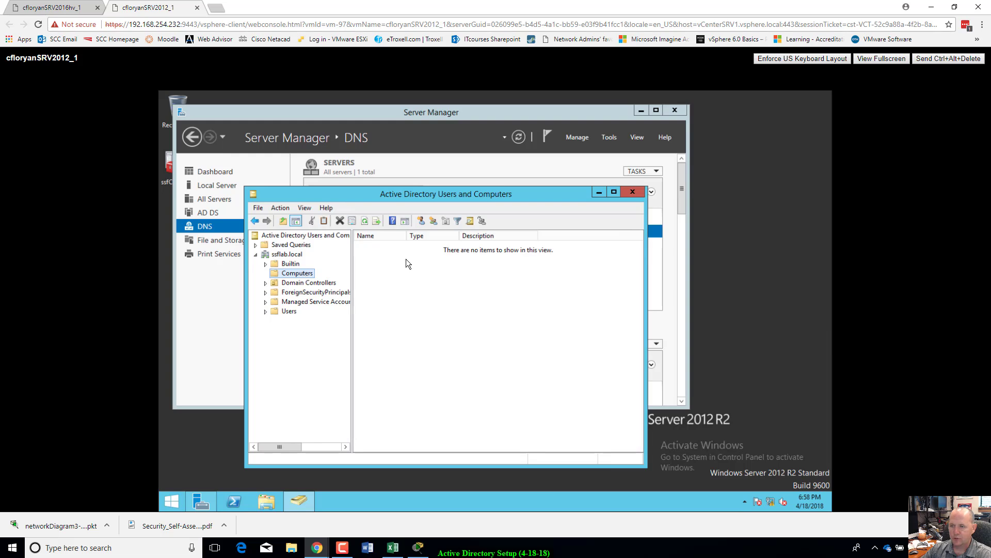
right_click(418, 285)
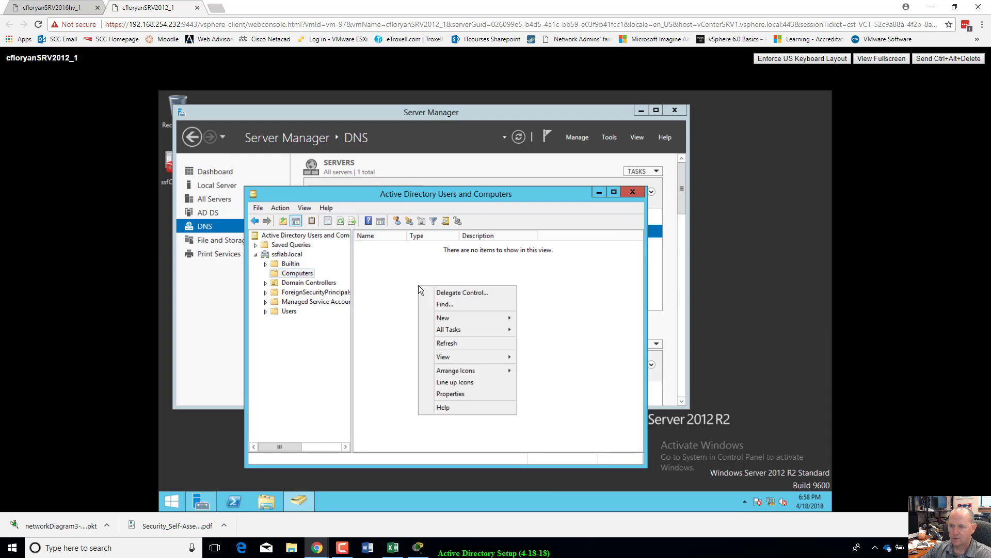
Step: Create computer account ssfSRV2016x1 in Computers, then view the Computers and Users containers
mouse_move(457, 315)
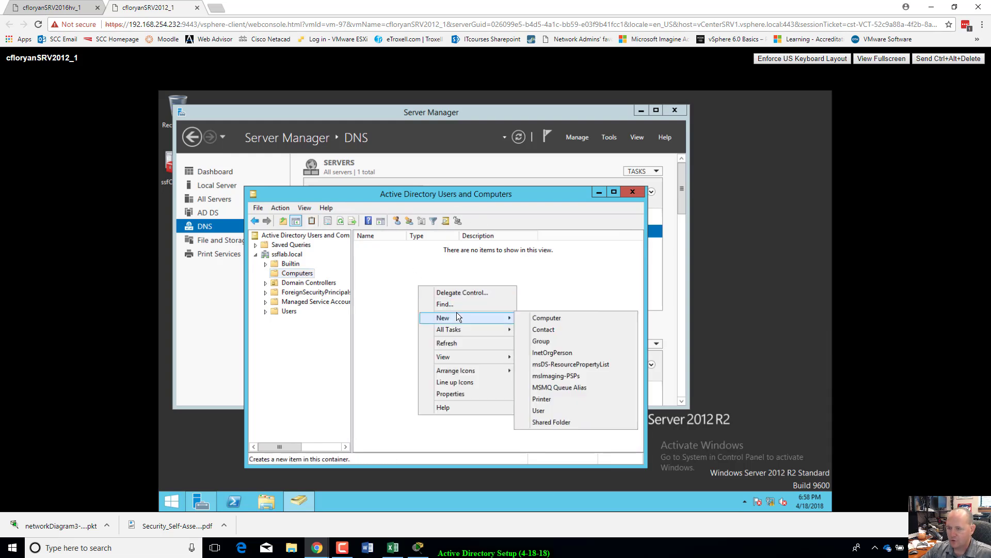
left_click(561, 318)
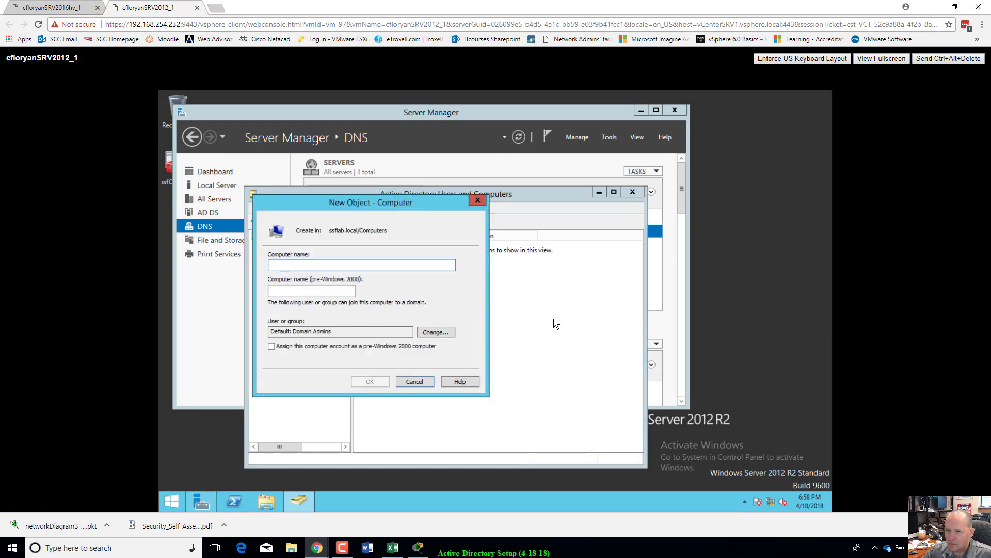
left_click_drag(394, 207, 471, 209)
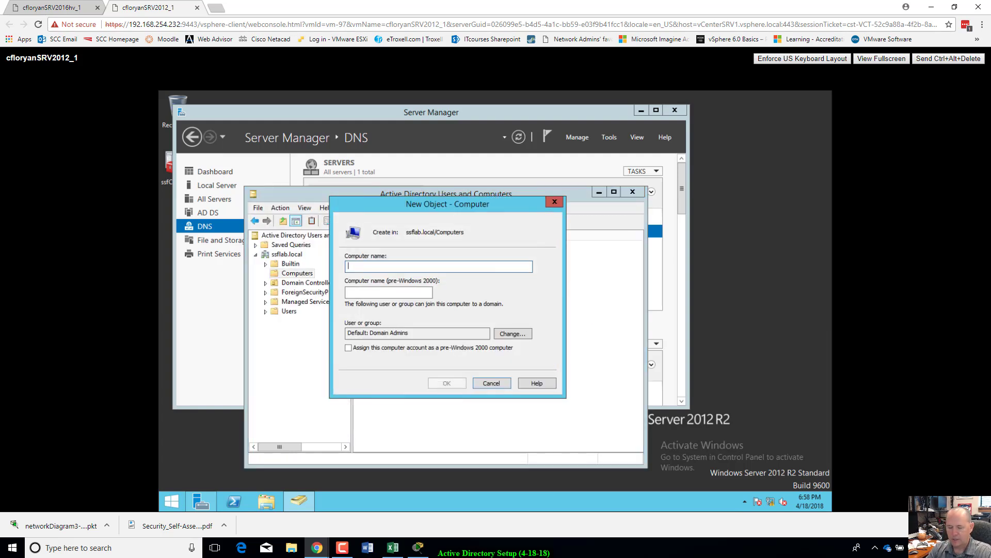
type("ssfSRV")
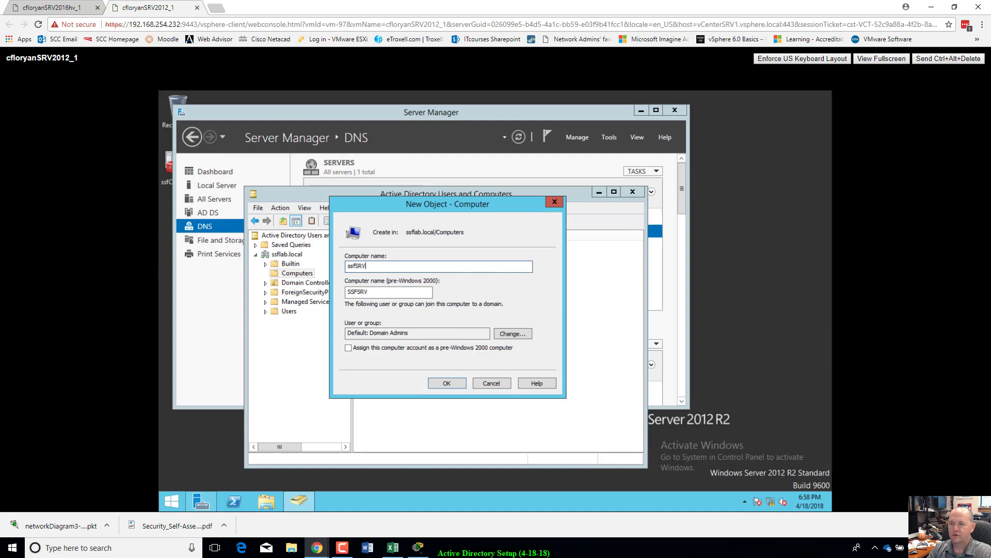
type("2016x1")
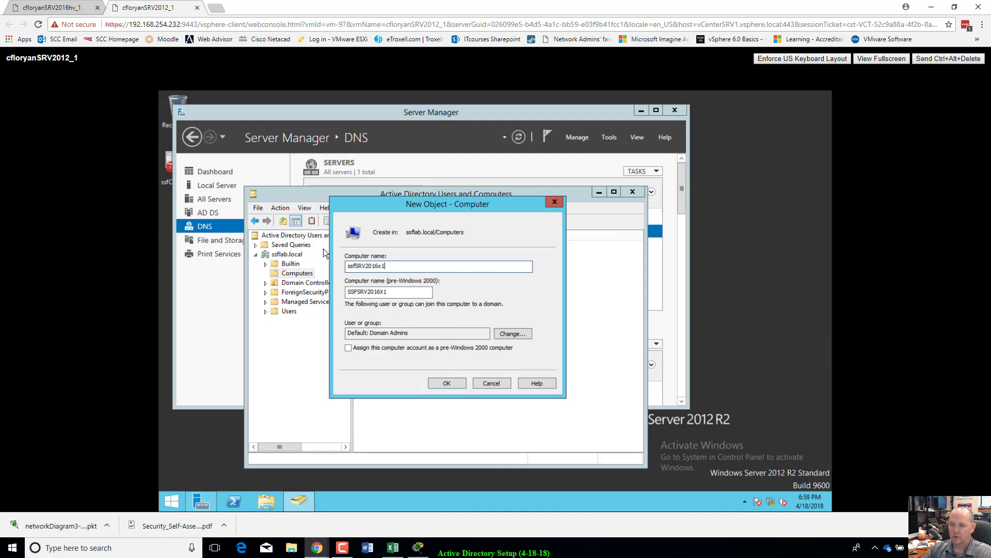
left_click_drag(389, 267, 345, 267)
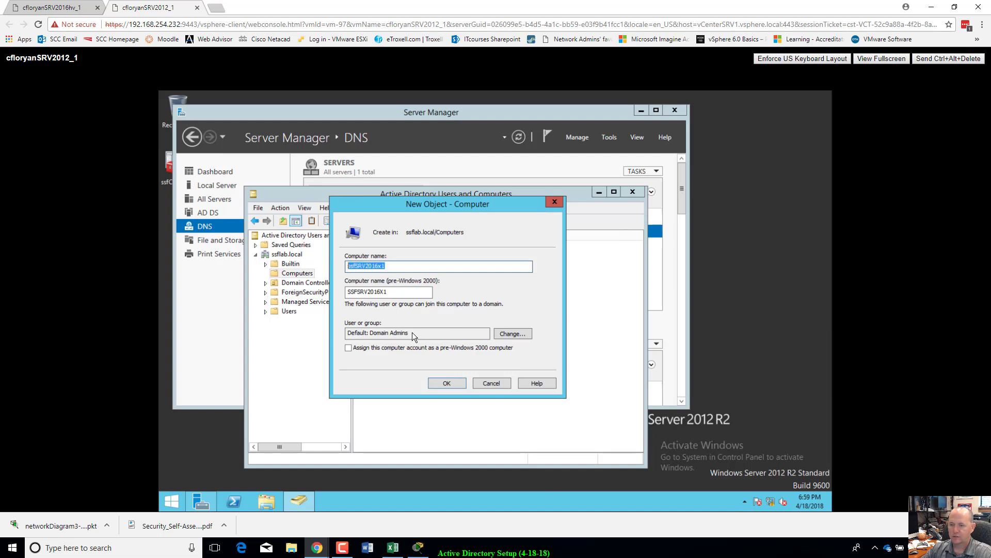
left_click(450, 385)
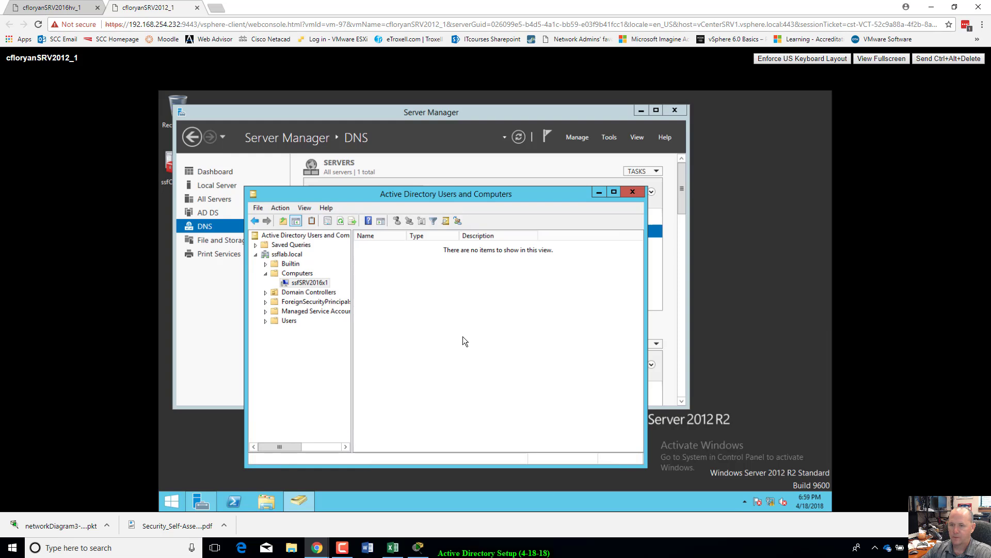
left_click(277, 274)
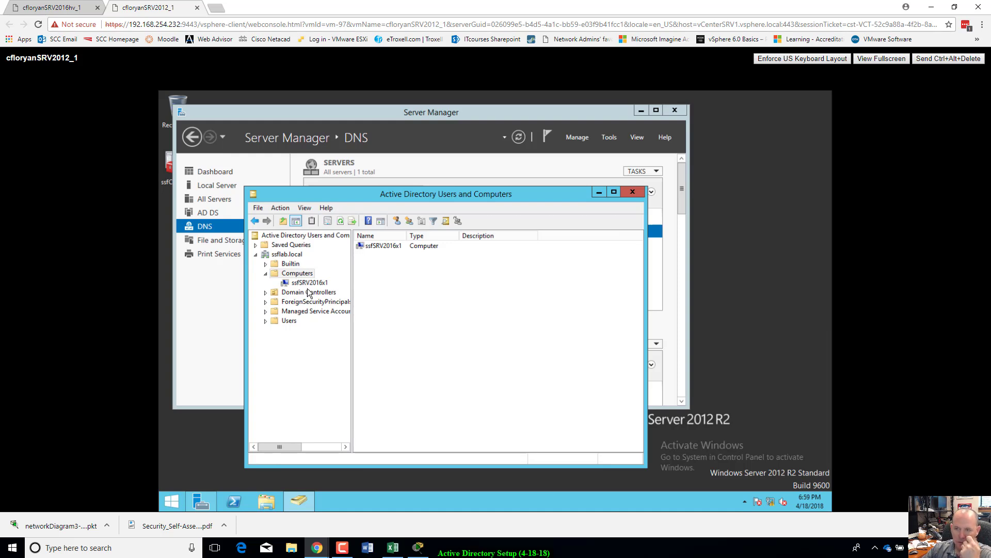
left_click(283, 321)
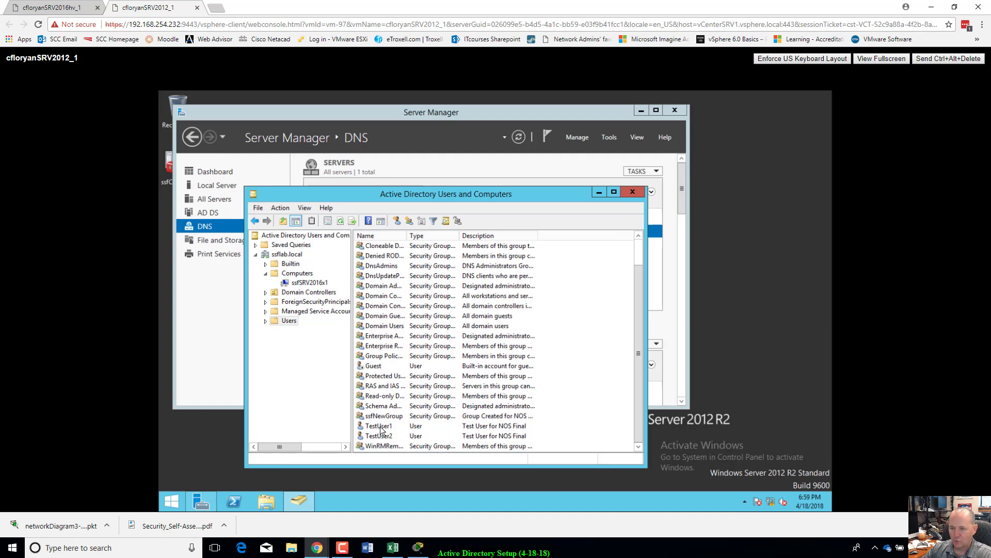
Step: Reset TestUser1's password, entering and confirming the new one, with 'must change at next logon' unticked
left_click(382, 428)
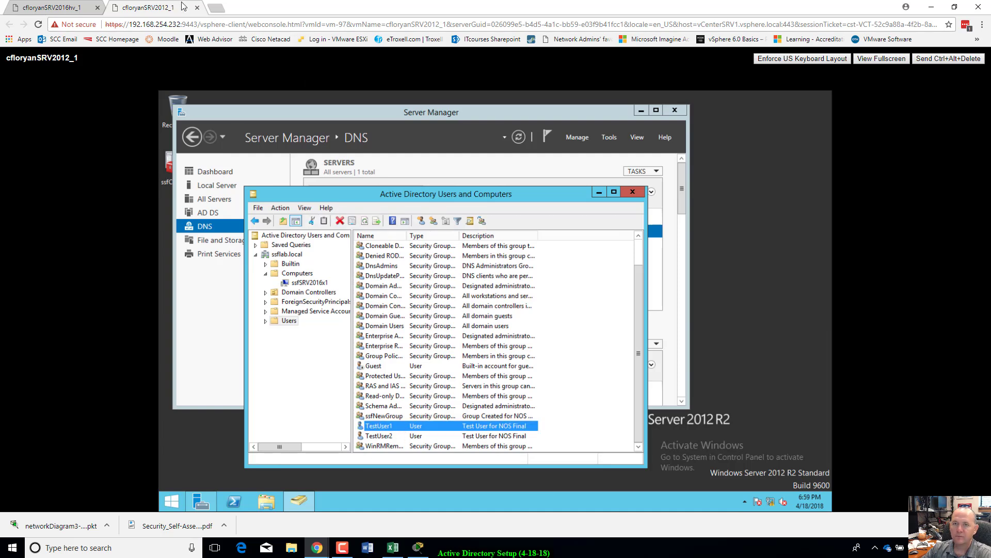
right_click(391, 431)
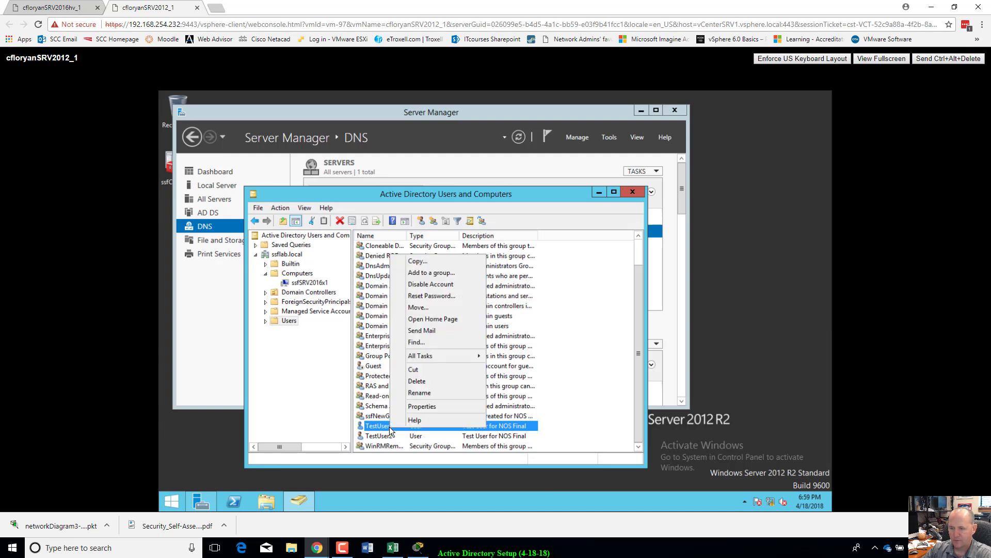
left_click(445, 295)
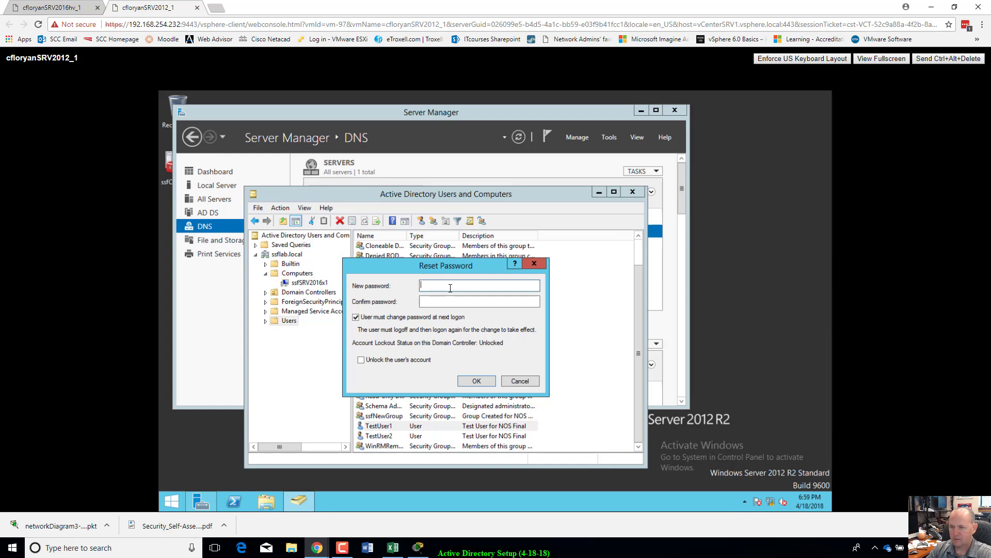
type("••••••")
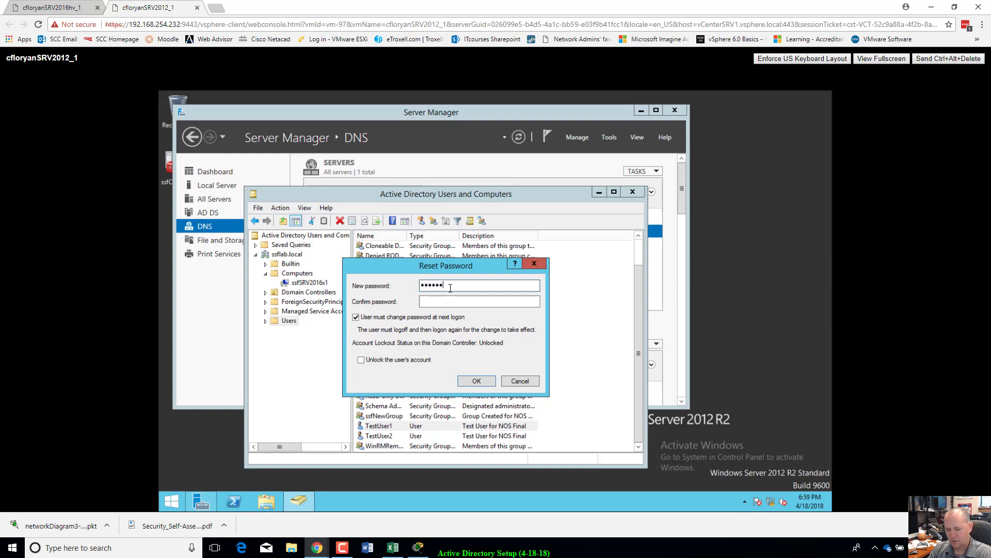
type("•••••••")
key("BackSpace")
key("BackSpace")
key("BackSpace")
key("BackSpace")
key("BackSpace")
key("BackSpace")
key("BackSpace")
key("BackSpace")
key("BackSpace")
key("BackSpace")
key("BackSpace")
key("BackSpace")
key("BackSpace")
key("BackSpace")
key("BackSpace")
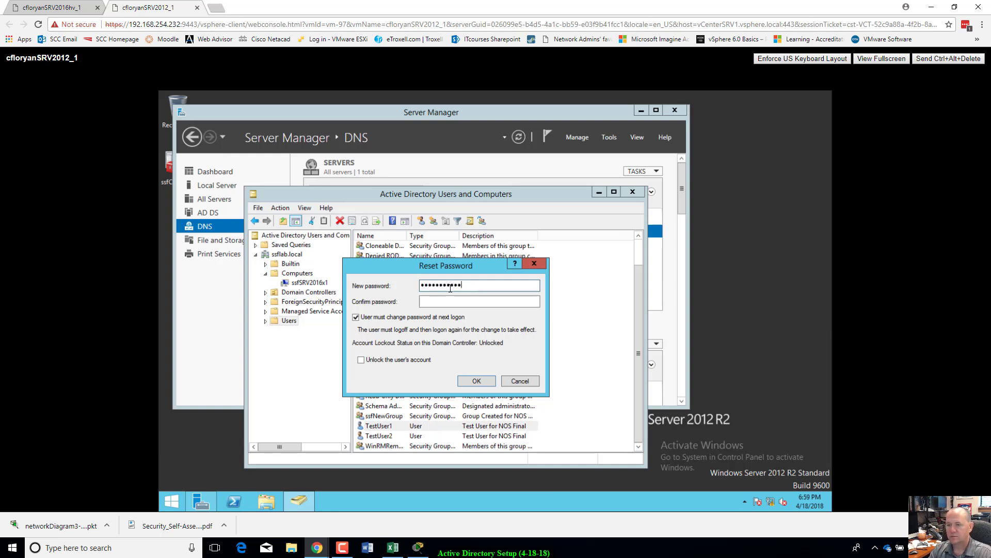
type("••")
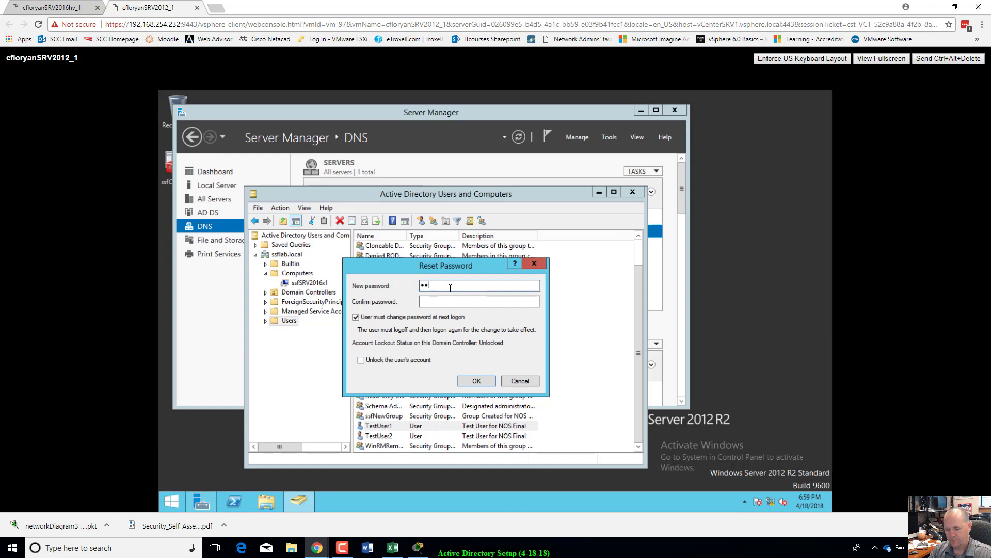
type("••••••••••")
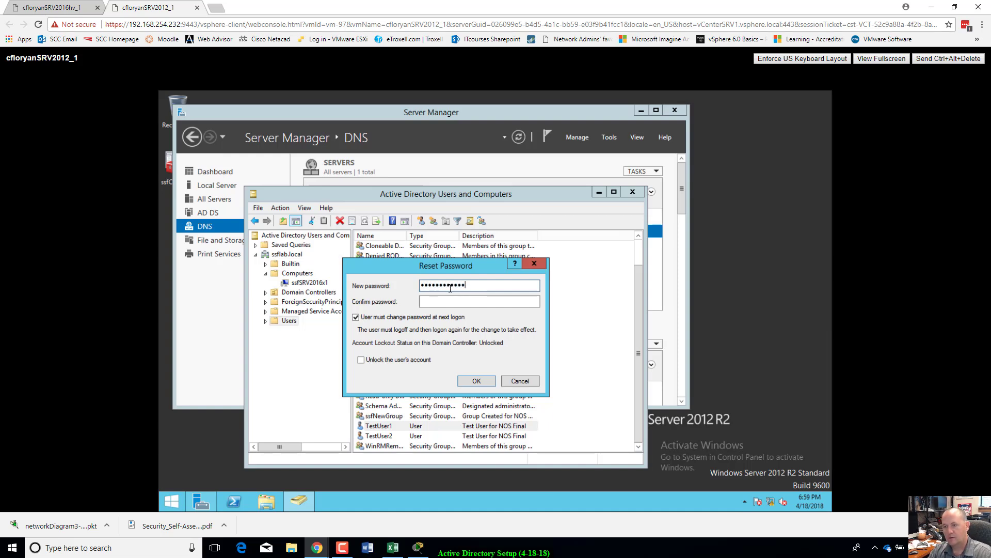
key("Tab")
type("••••••")
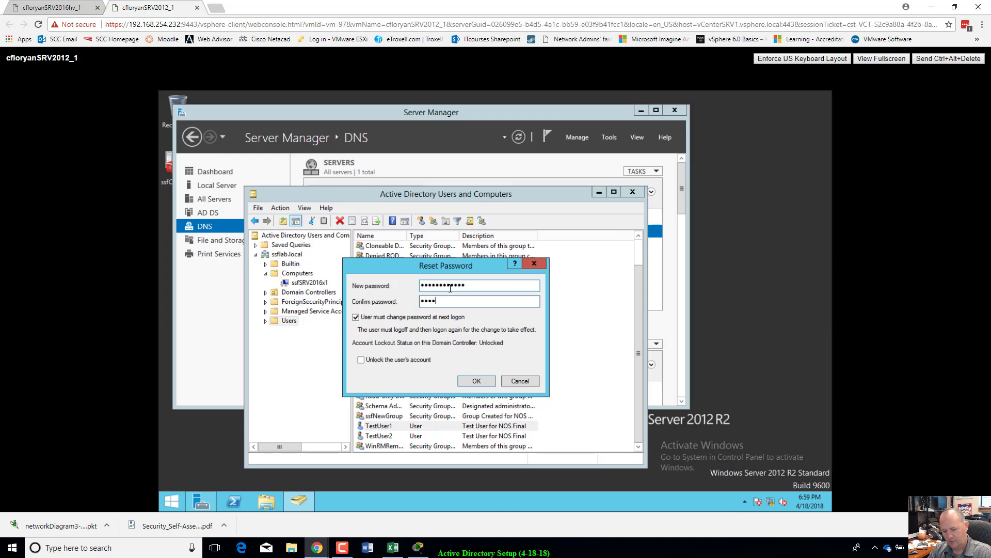
type("••••••")
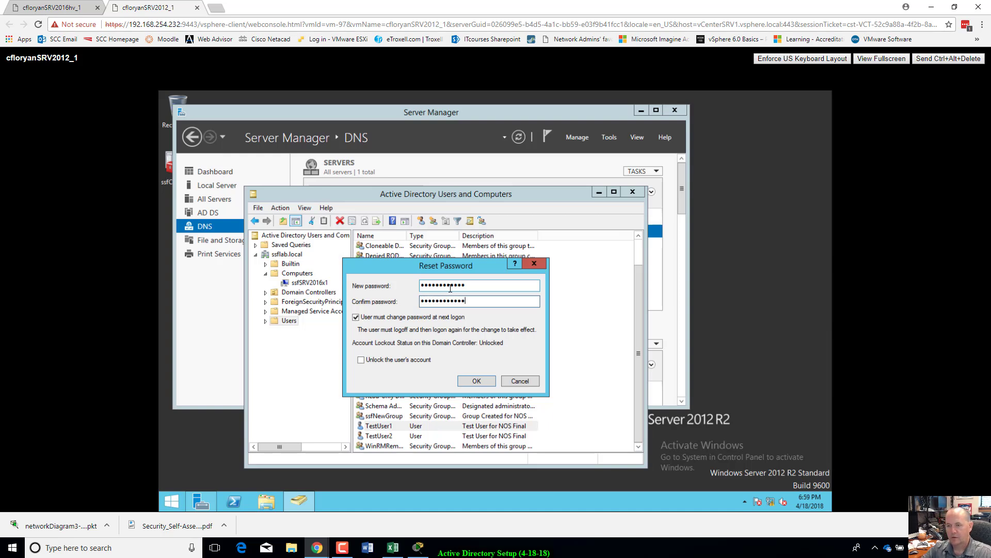
left_click(356, 317)
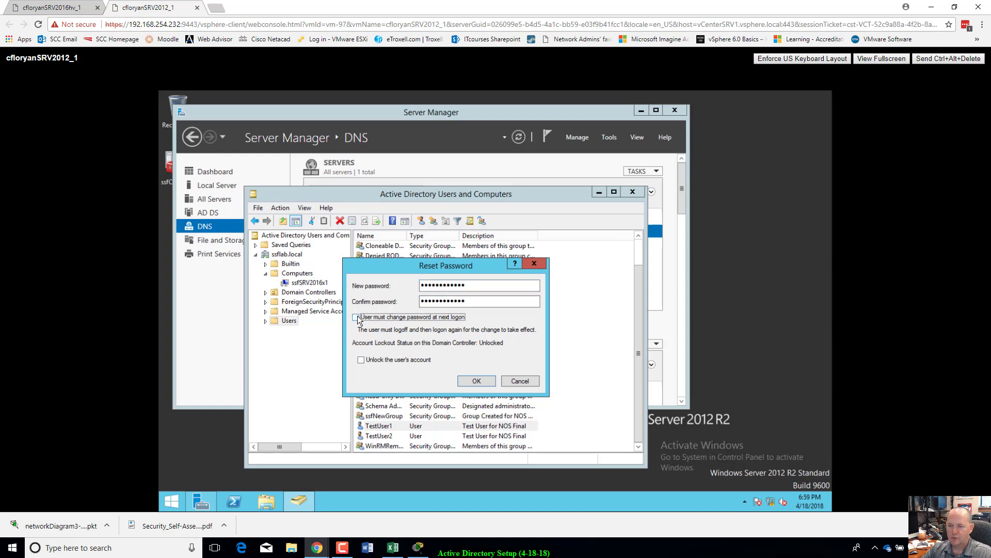
left_click(485, 383)
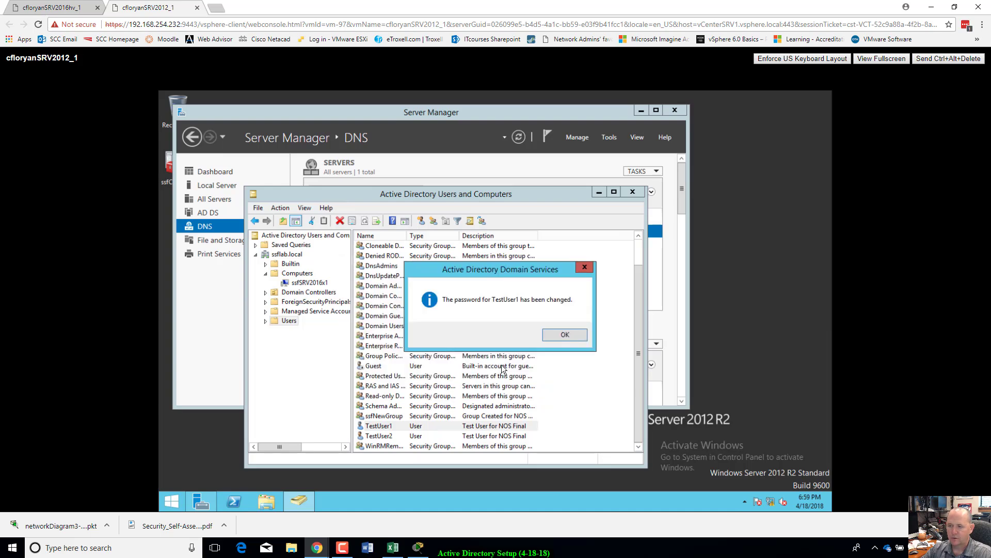
left_click(555, 335)
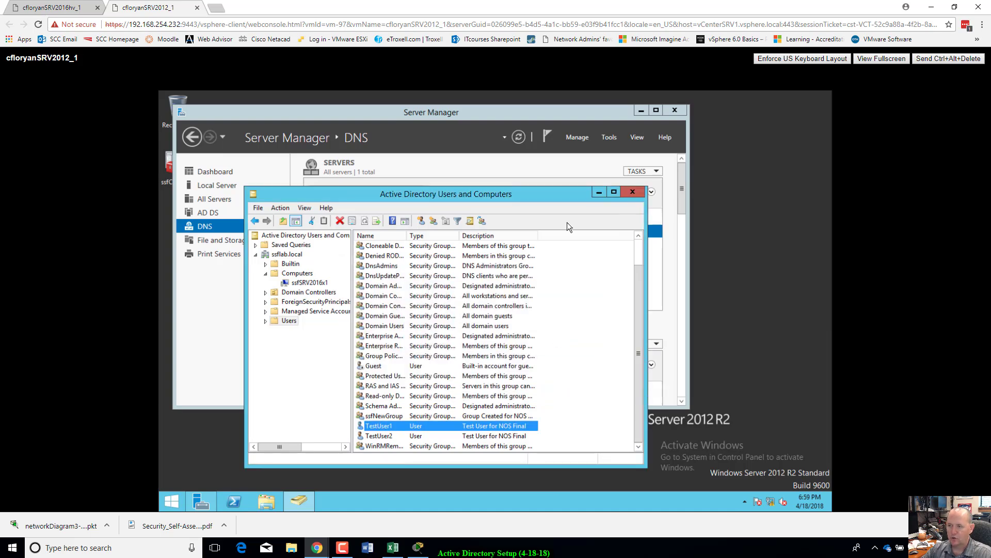
Step: Close Active Directory Users and Computers and sign in to the 2016 VM with the Administrator password
left_click_drag(570, 198, 573, 226)
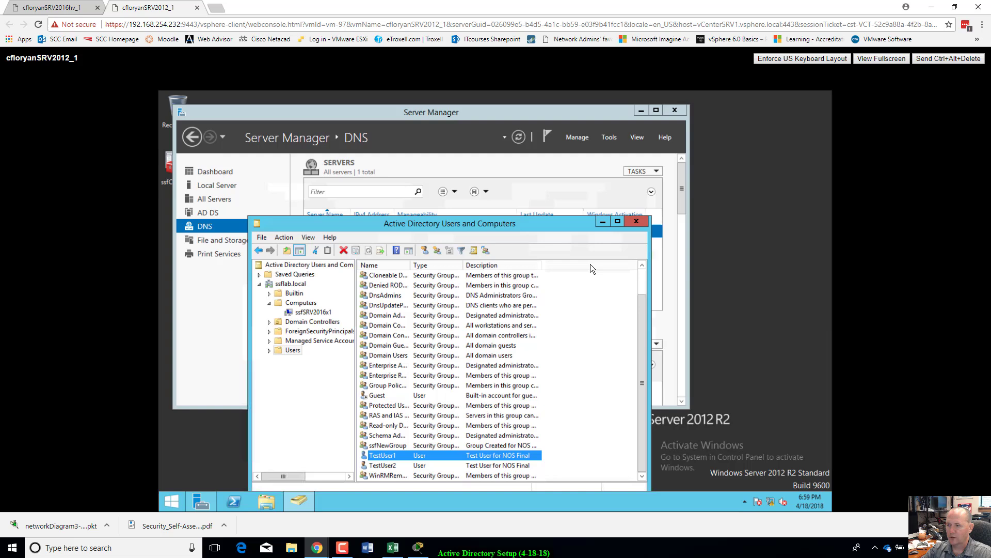
left_click(638, 223)
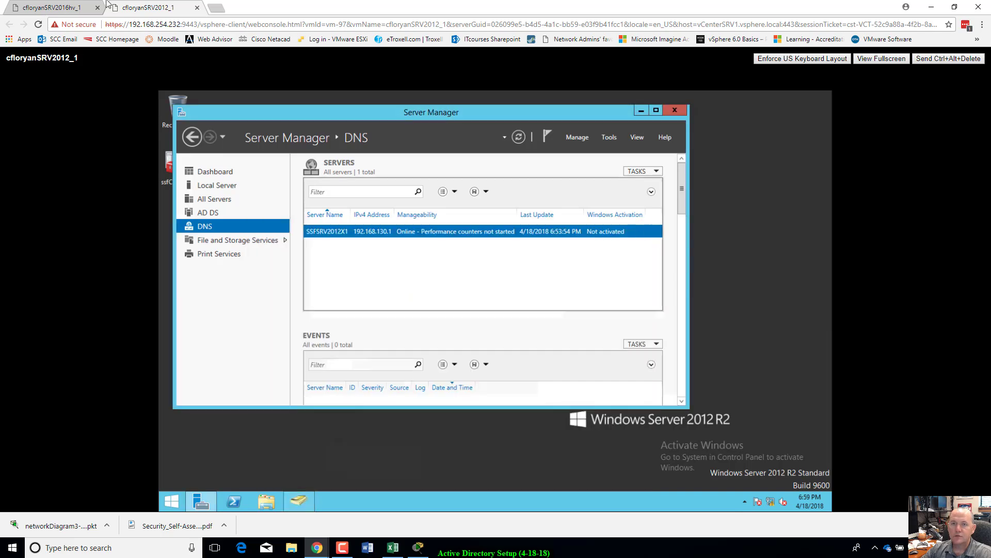
left_click(80, 10)
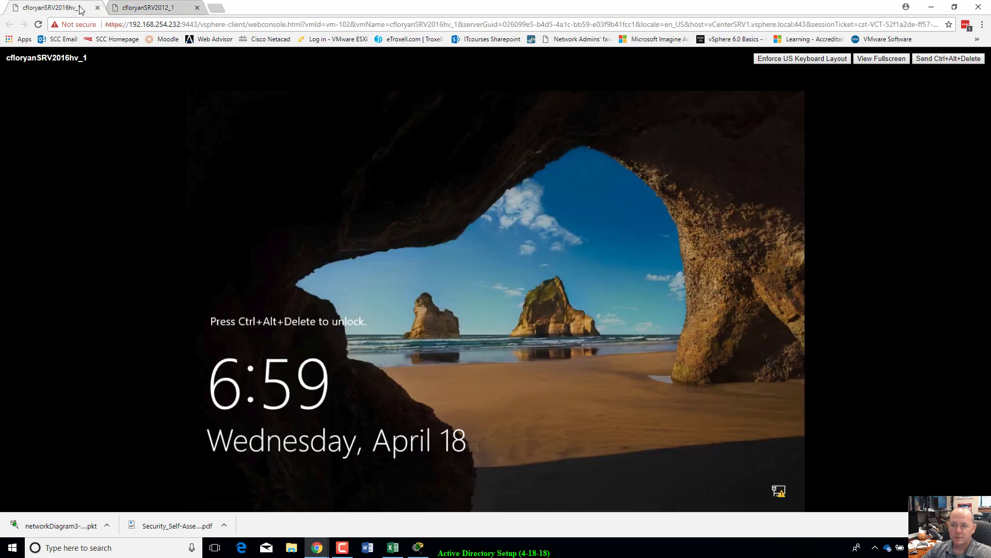
left_click(948, 58)
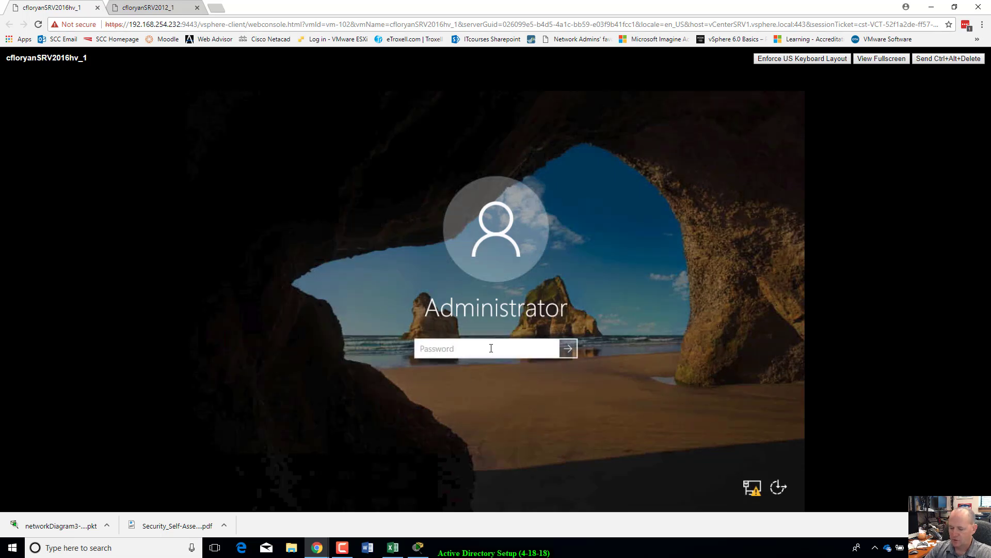
type("P•••••••")
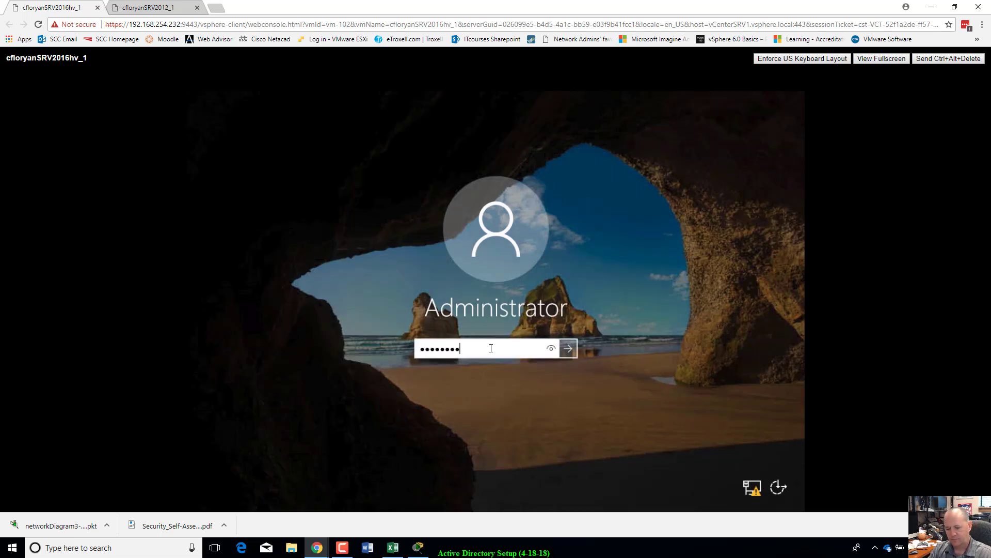
type("••••")
key("Return")
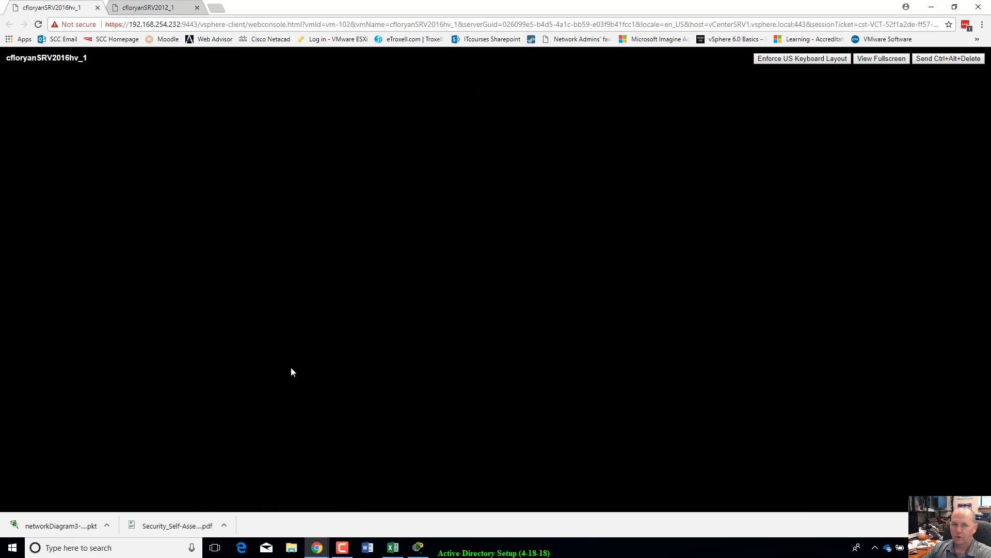
left_click(175, 9)
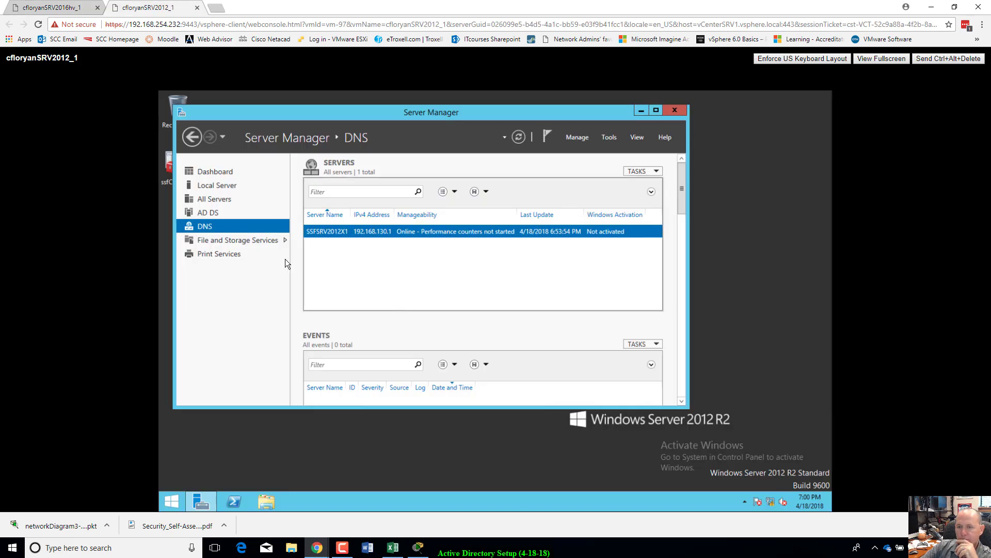
left_click(75, 11)
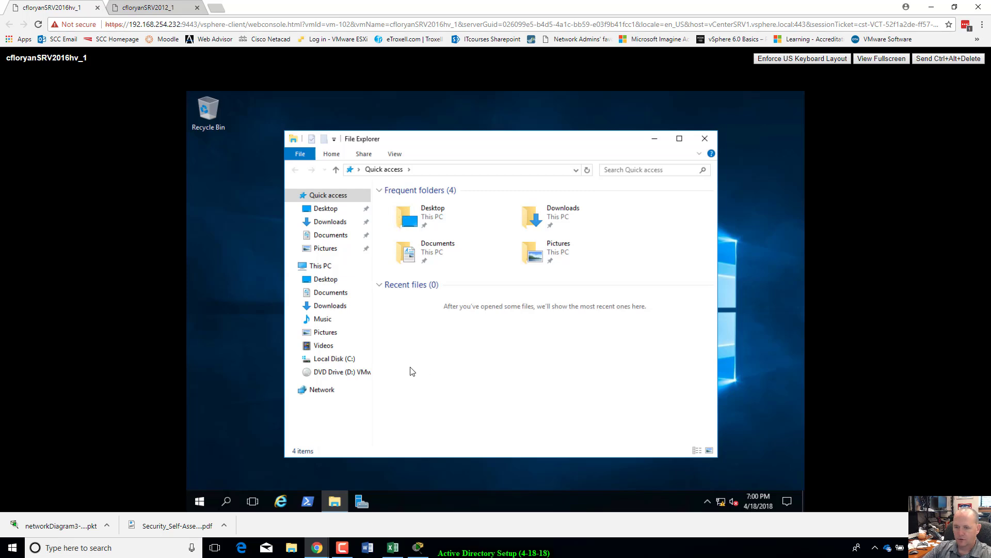
Step: Open This PC's system properties and the Computer Name/Domain Changes dialog for ssfSRV2016x1
left_click(320, 266)
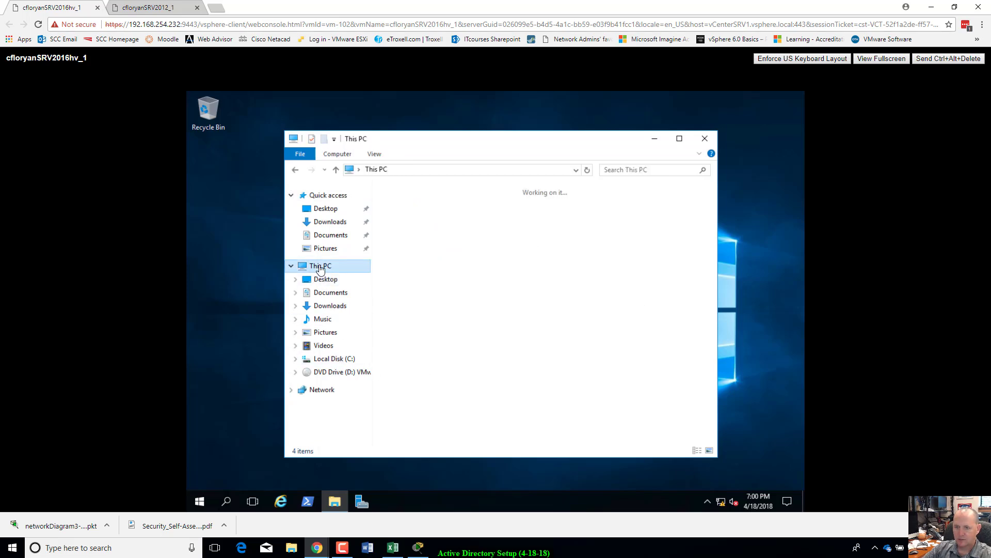
right_click(321, 268)
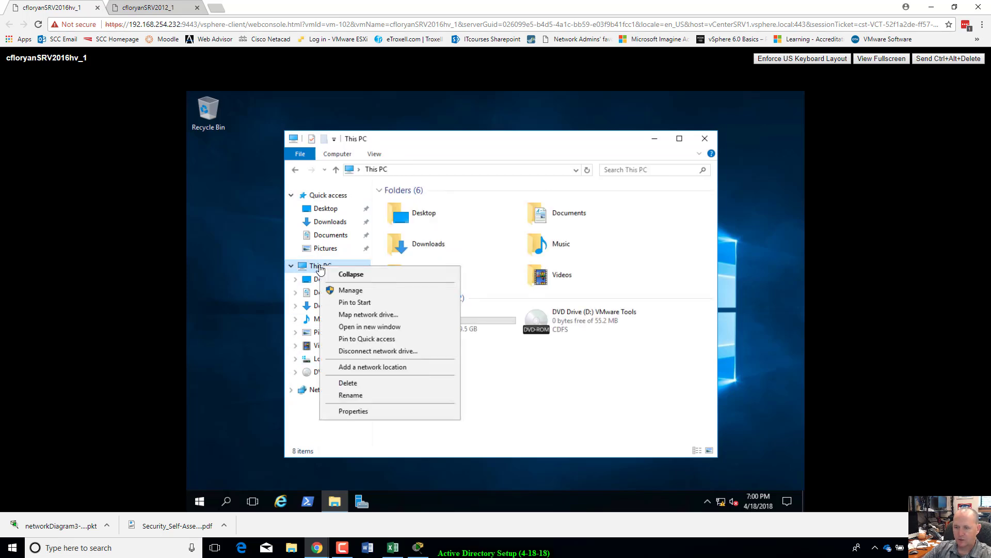
left_click(342, 413)
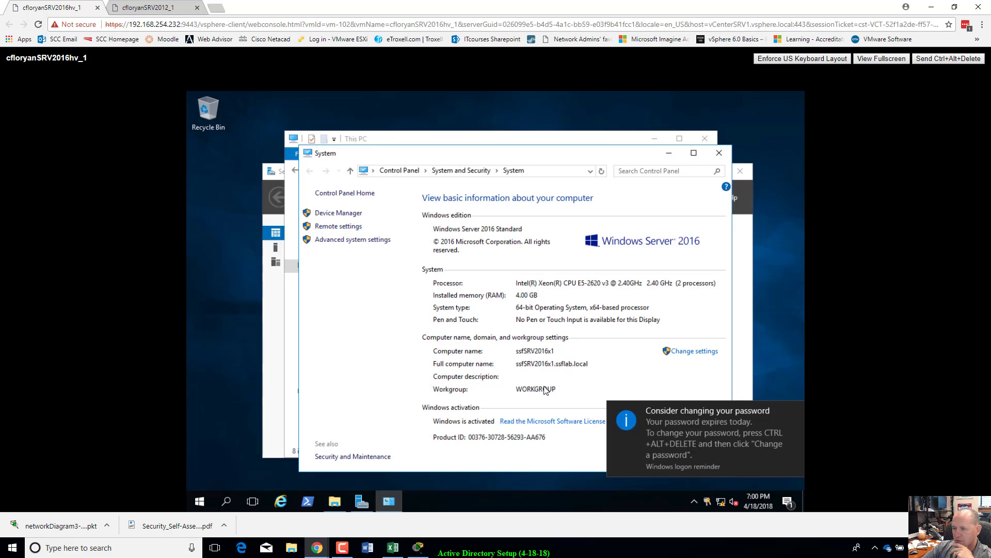
left_click(697, 352)
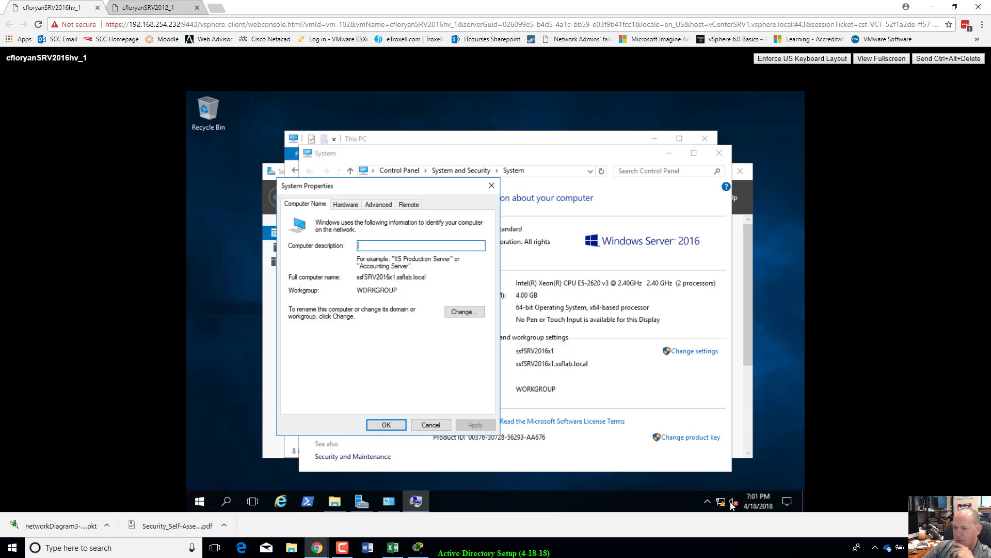
left_click(465, 314)
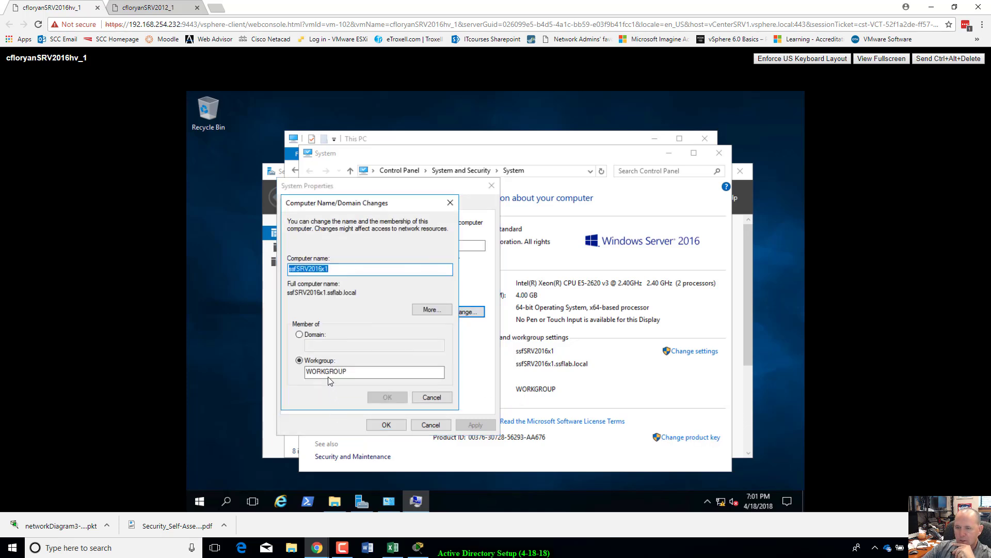
Step: Set membership to domain ssflab.local and attempt the join with TestUser1, which is denied
left_click(300, 335)
left_click(316, 344)
type("ssf")
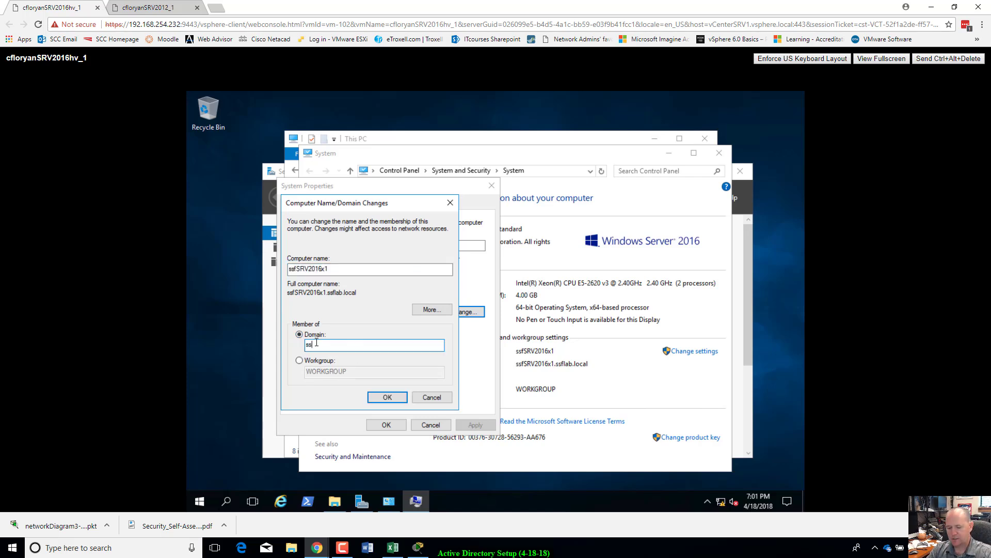
type("l")
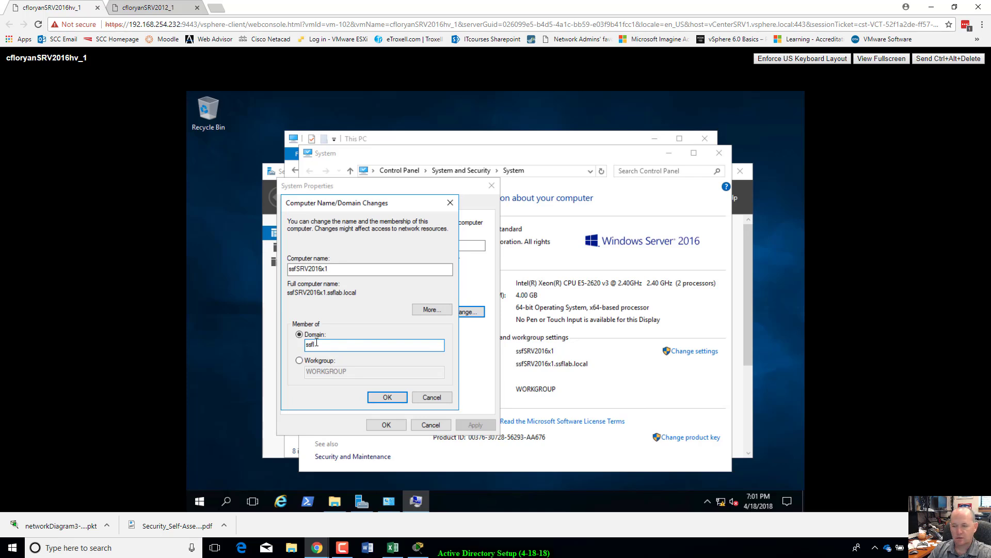
type("ab.local")
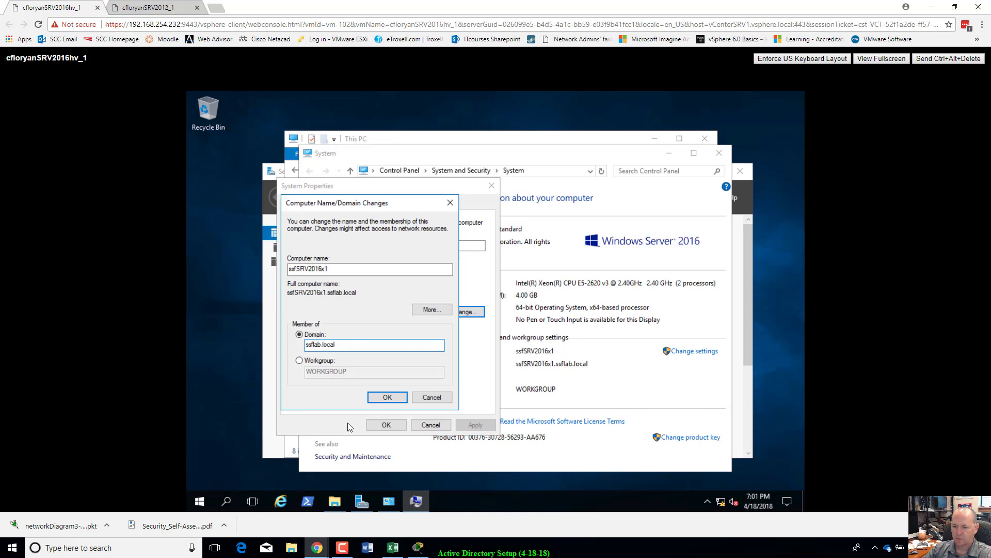
left_click(373, 398)
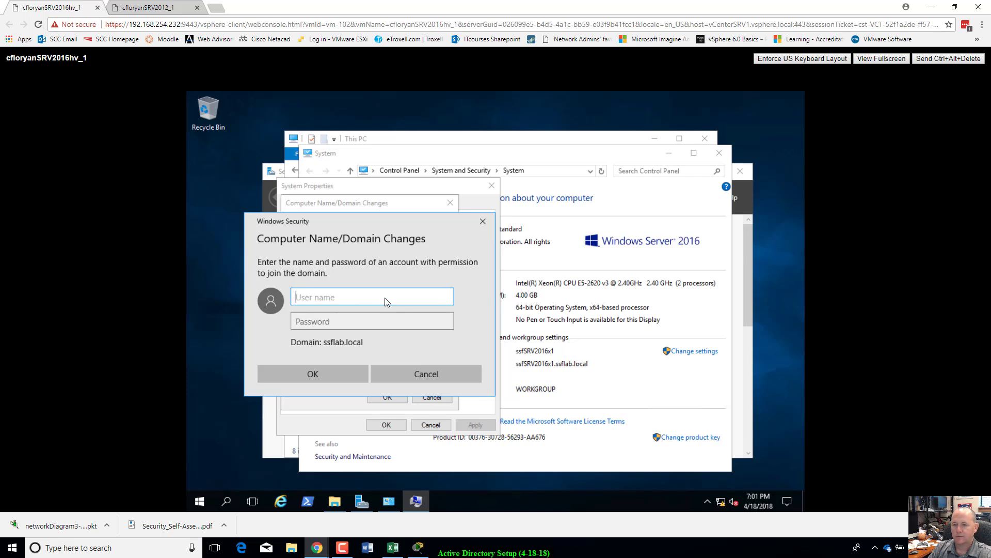
type("TestU")
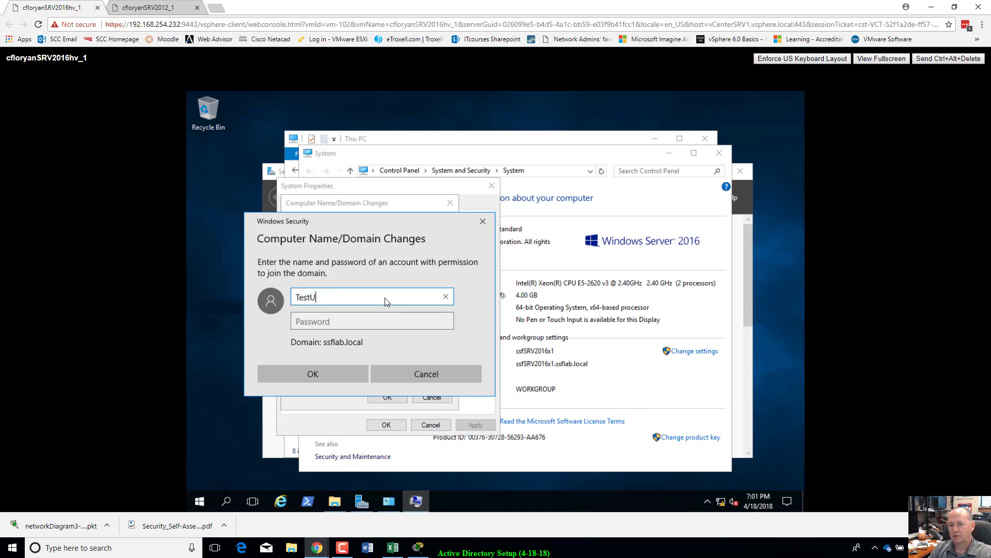
type("ser1")
key("Tab")
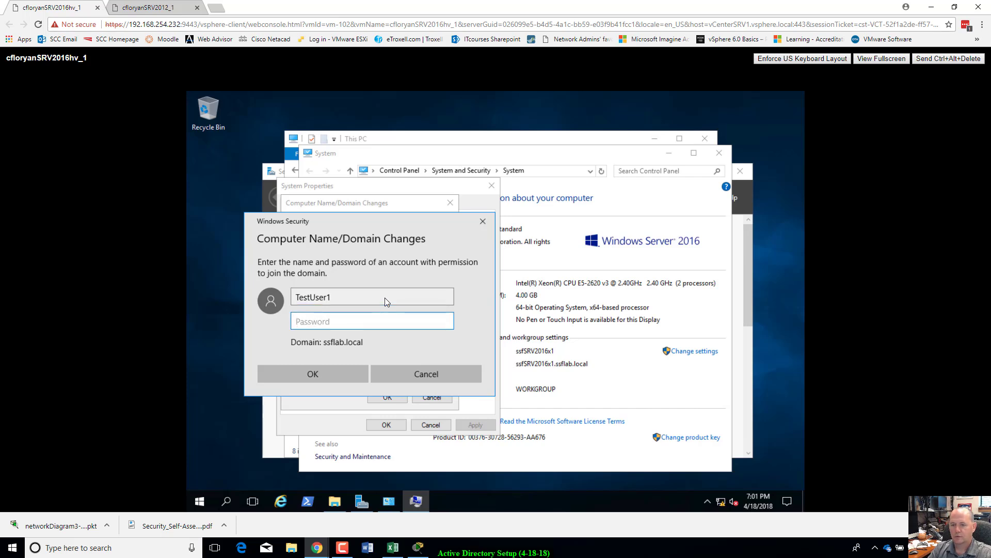
type("••••••••")
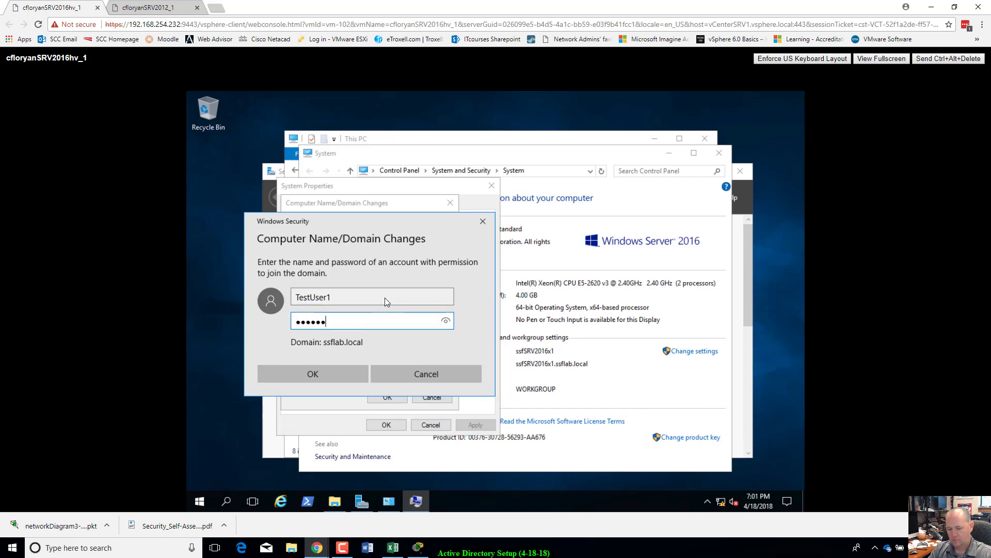
key("Return")
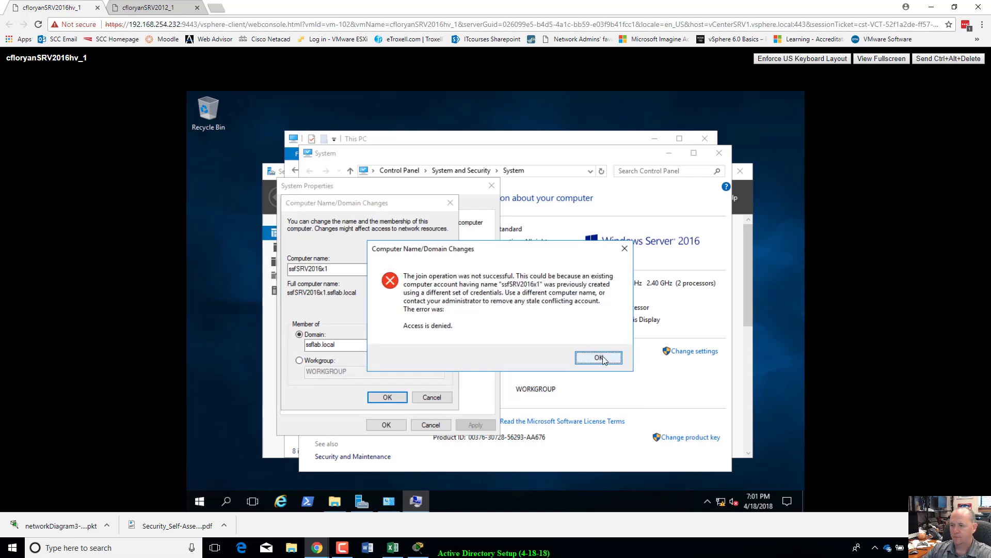
left_click(599, 357)
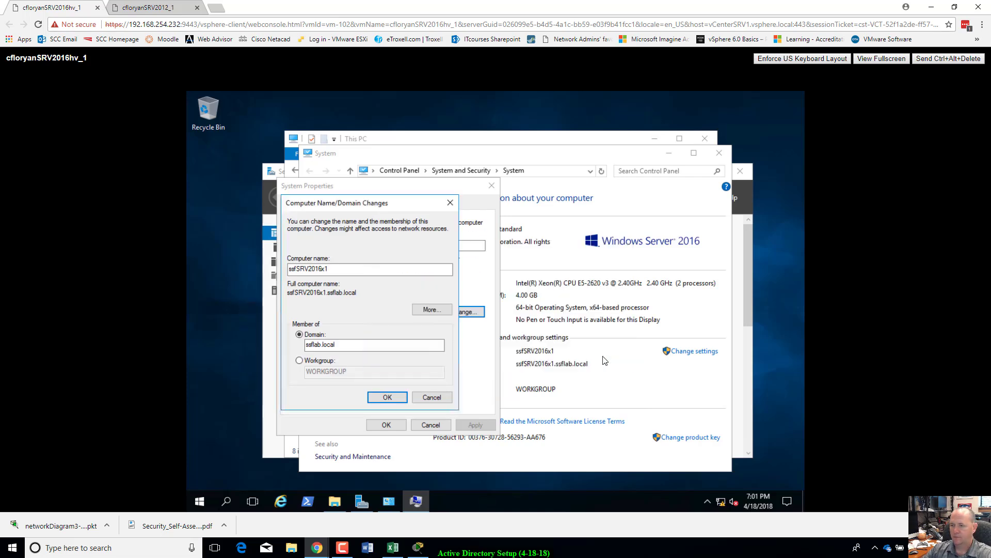
Step: Retry joining ssflab.local using the Administrator account's credentials
left_click(392, 396)
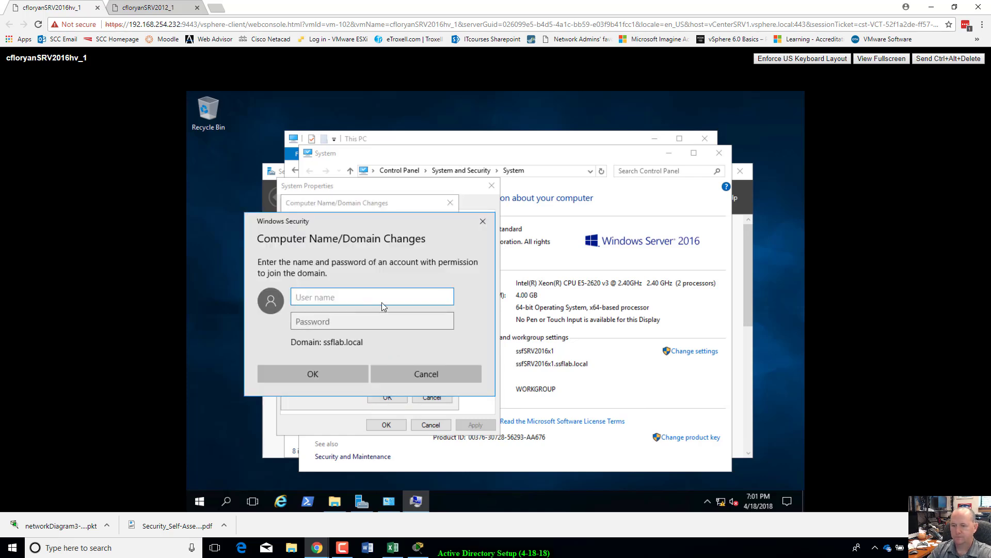
type("adminni")
key("BackSpace")
key("BackSpace")
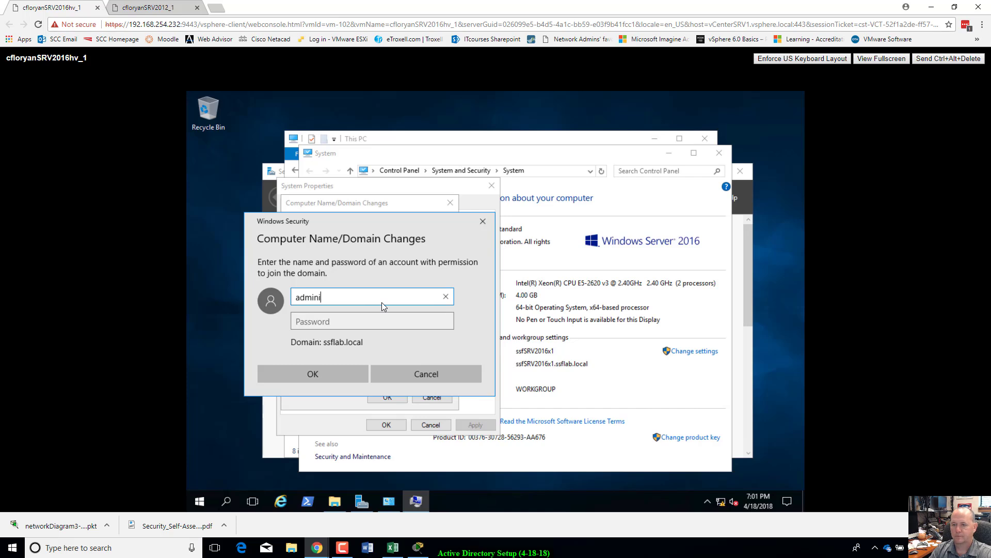
type("istrator")
key("Tab")
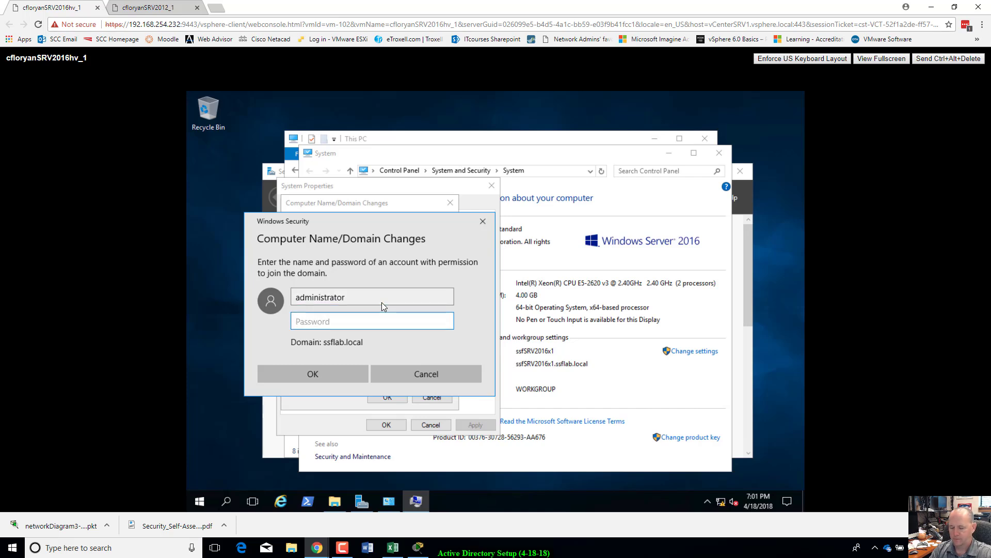
type("**********")
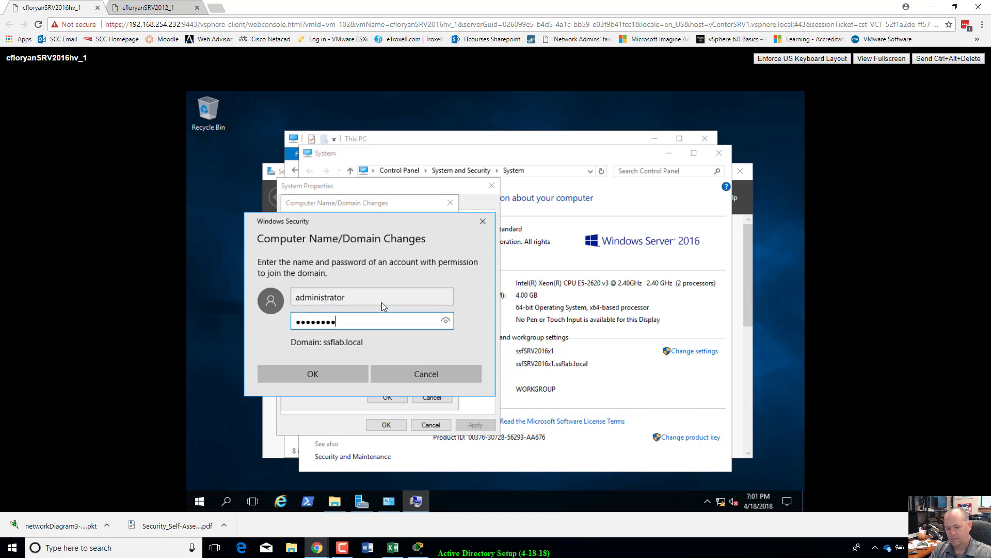
key("Return")
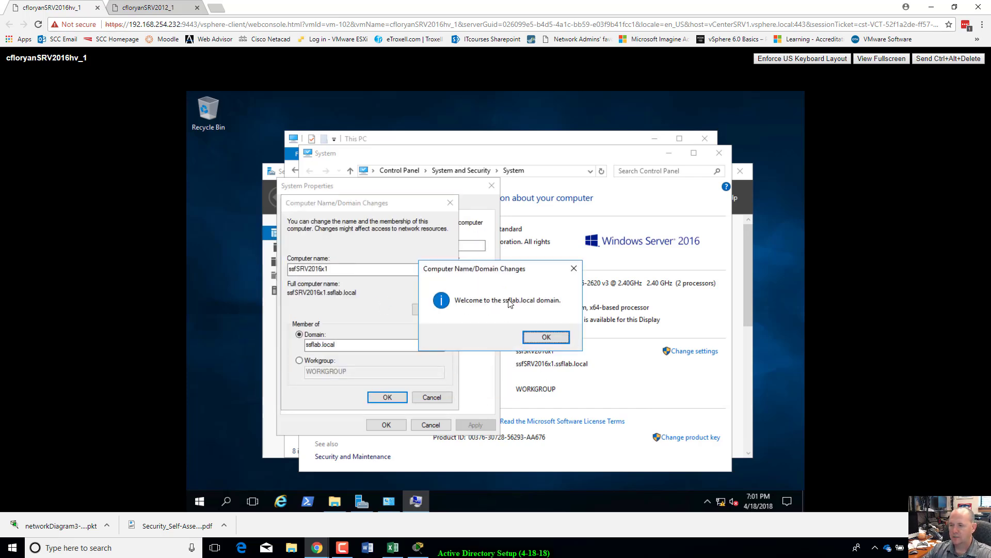
Step: Accept the welcome and restart notices, close System Properties, and restart the VM now
left_click(545, 338)
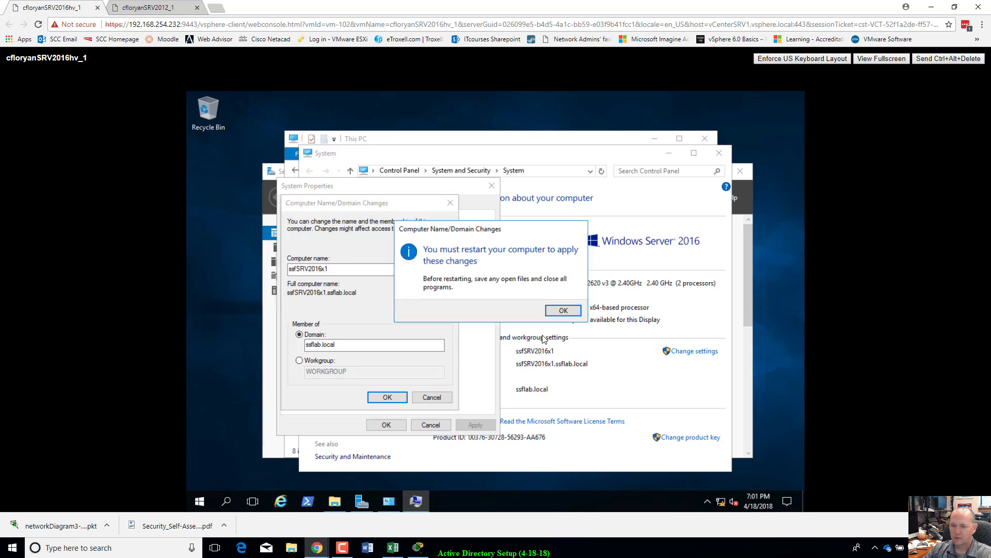
left_click(566, 311)
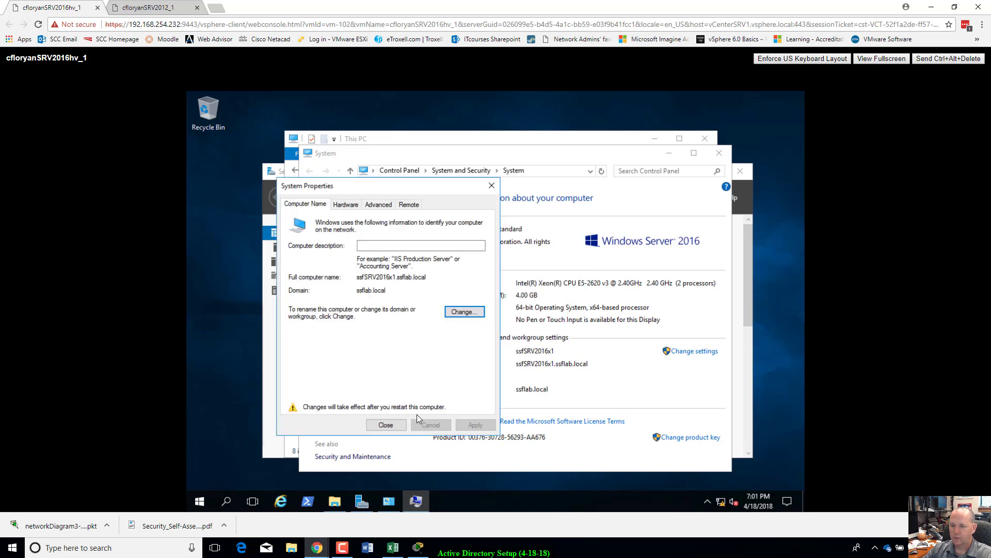
left_click(387, 425)
left_click(509, 309)
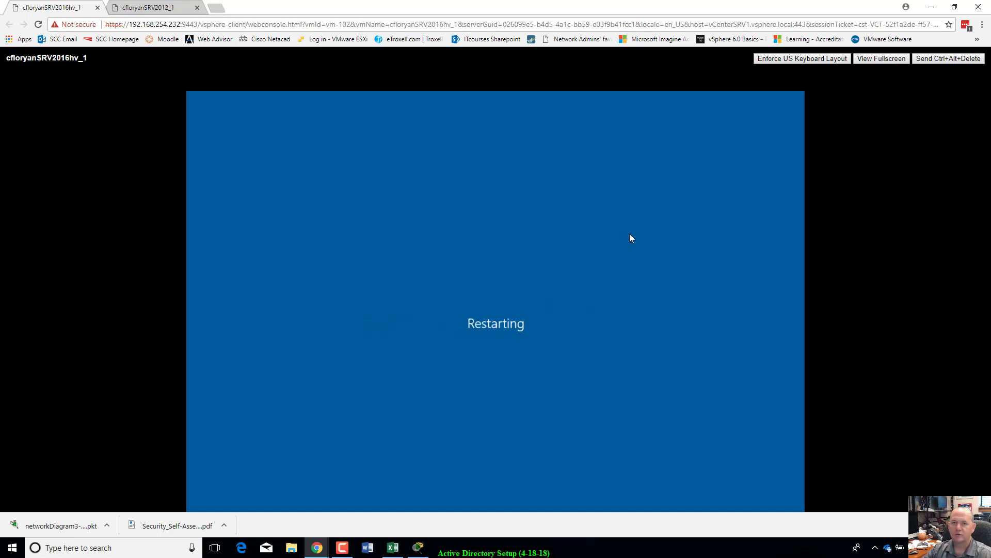
Step: On the 2012 server, open Active Directory Users and Computers and select TestUser1
left_click(163, 3)
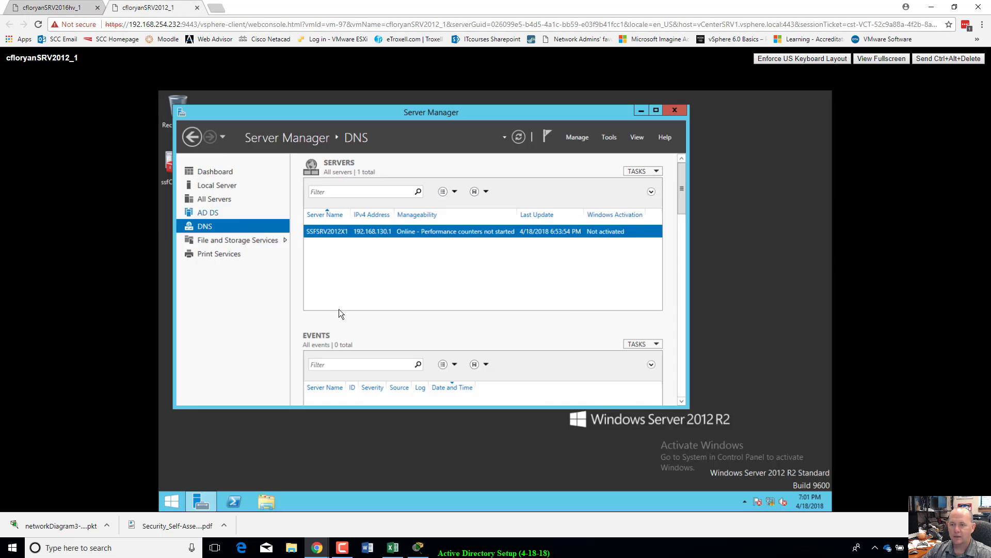
left_click(609, 138)
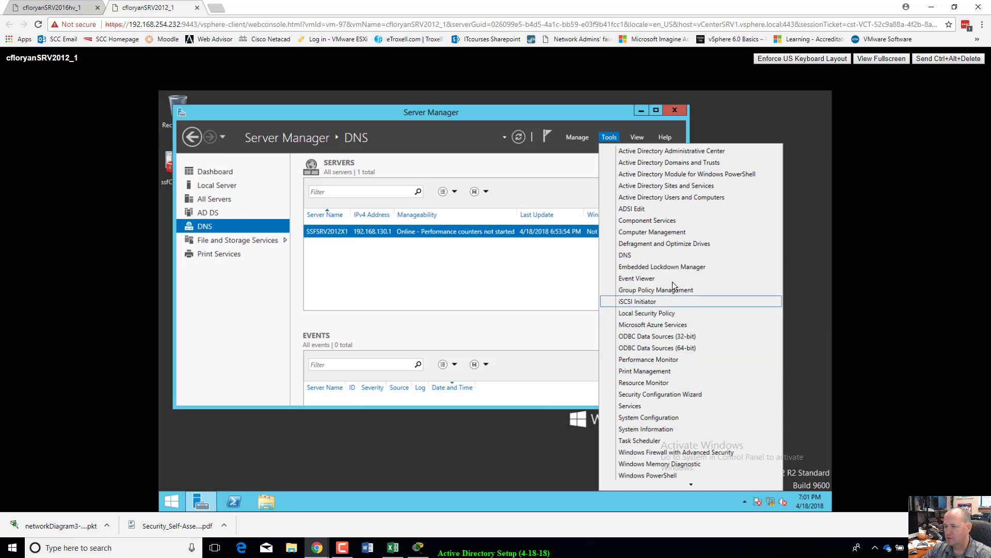
left_click(688, 197)
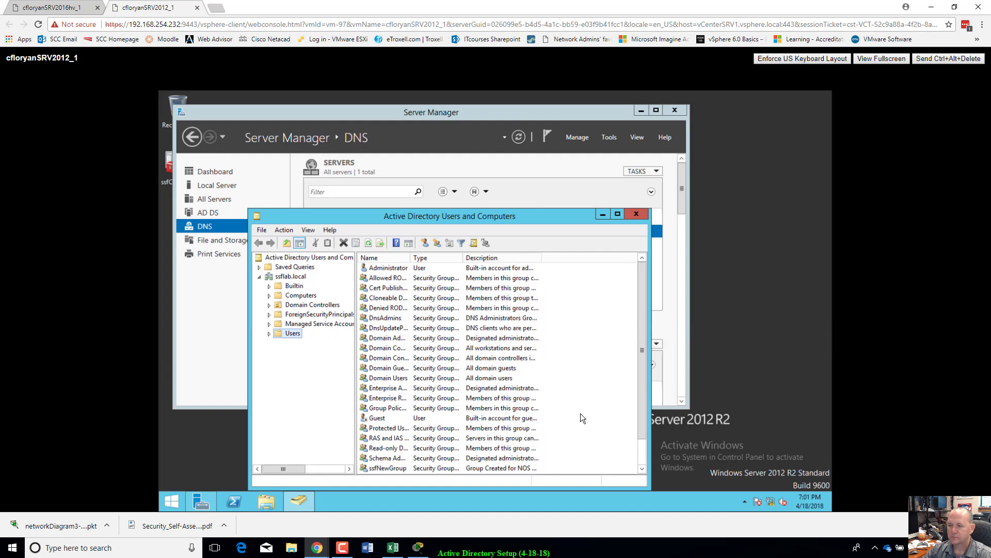
scroll(639, 455, "down", 1)
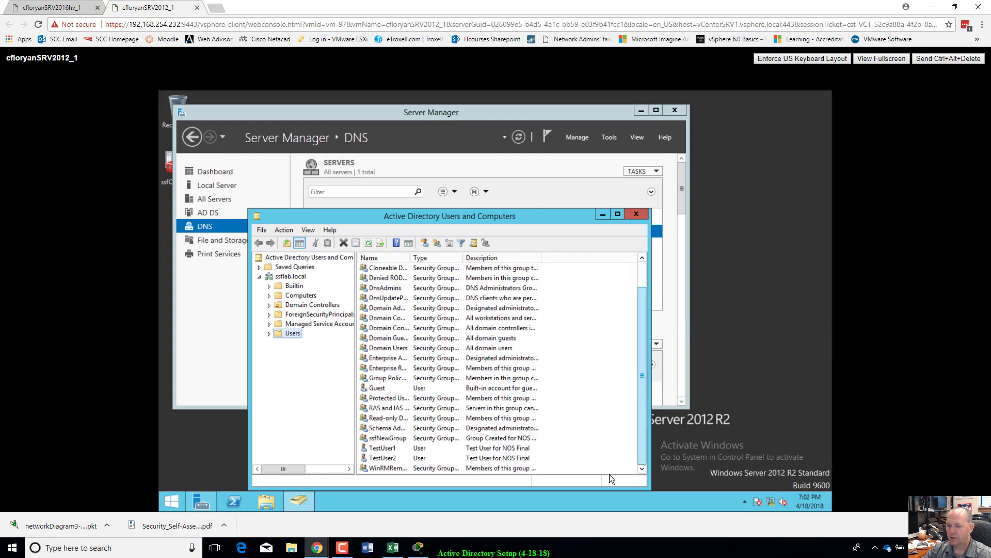
left_click(383, 449)
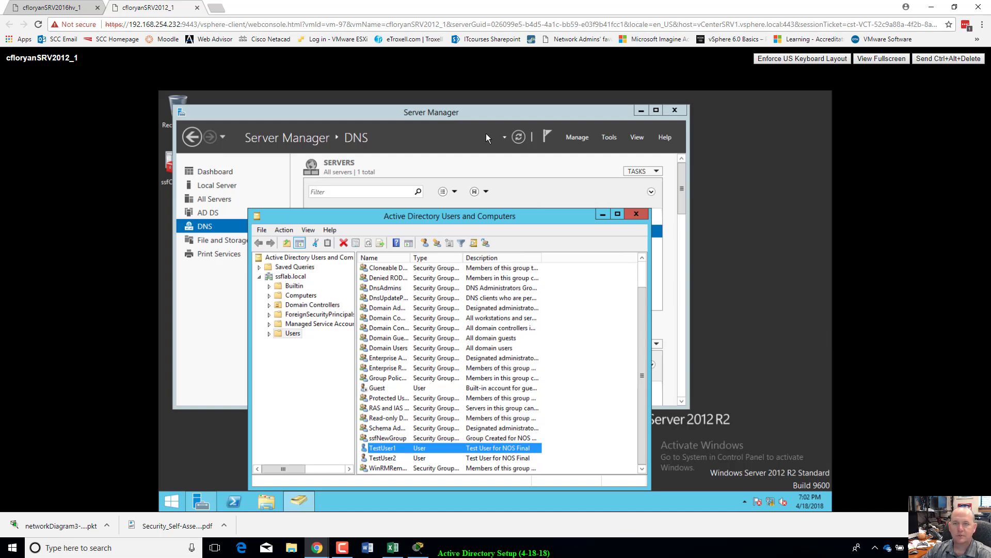
Step: Check the restarted 2016 VM's console, ending on its sign-in screen
left_click(80, 10)
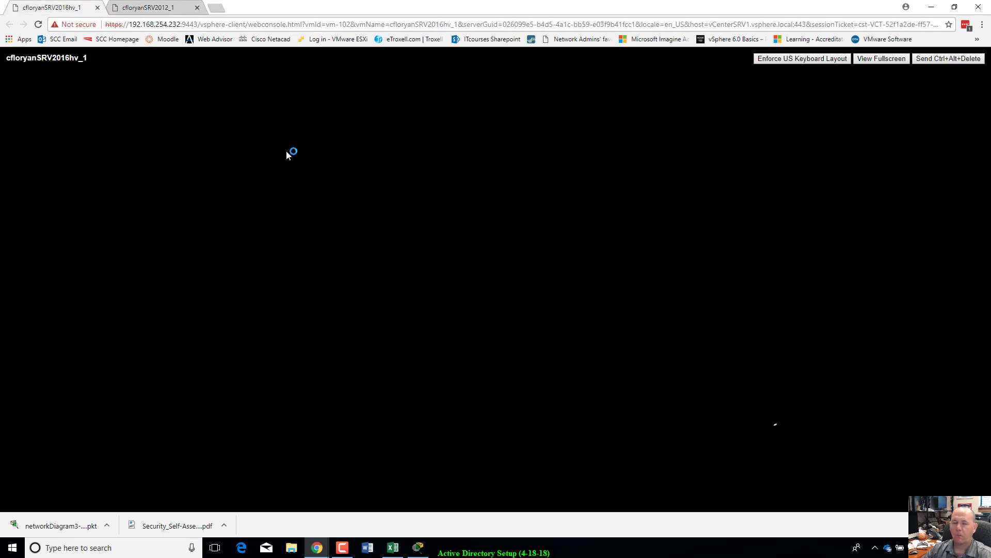
left_click(164, 10)
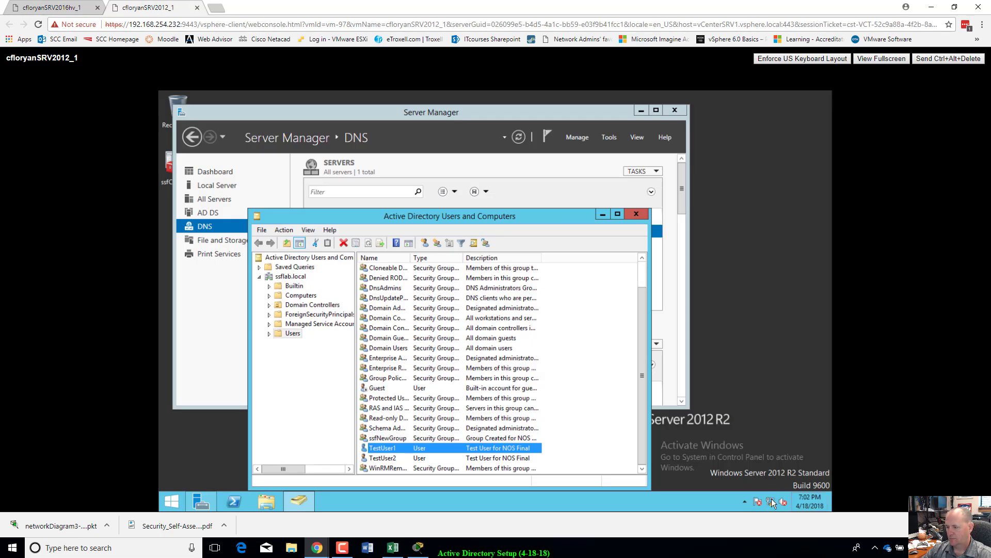
mouse_move(773, 503)
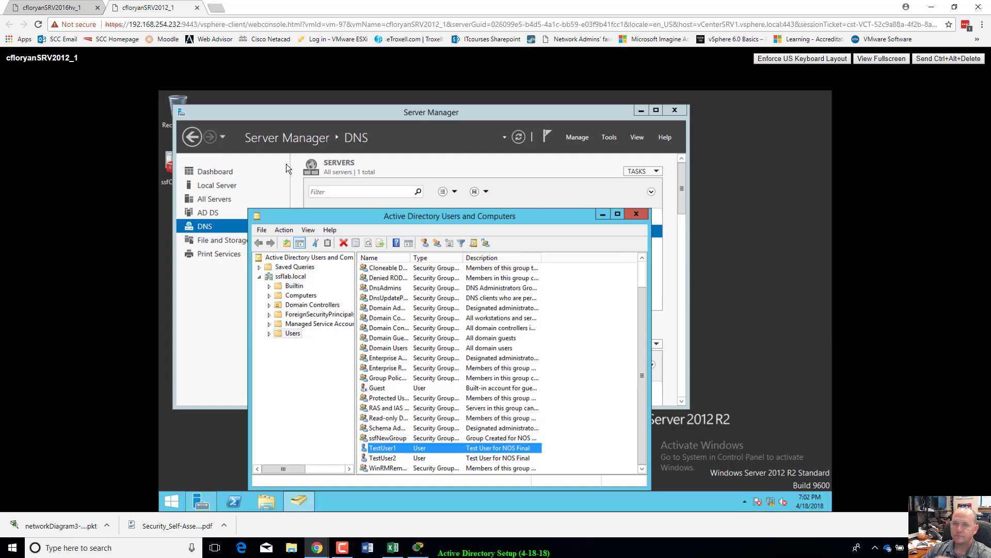
left_click(37, 10)
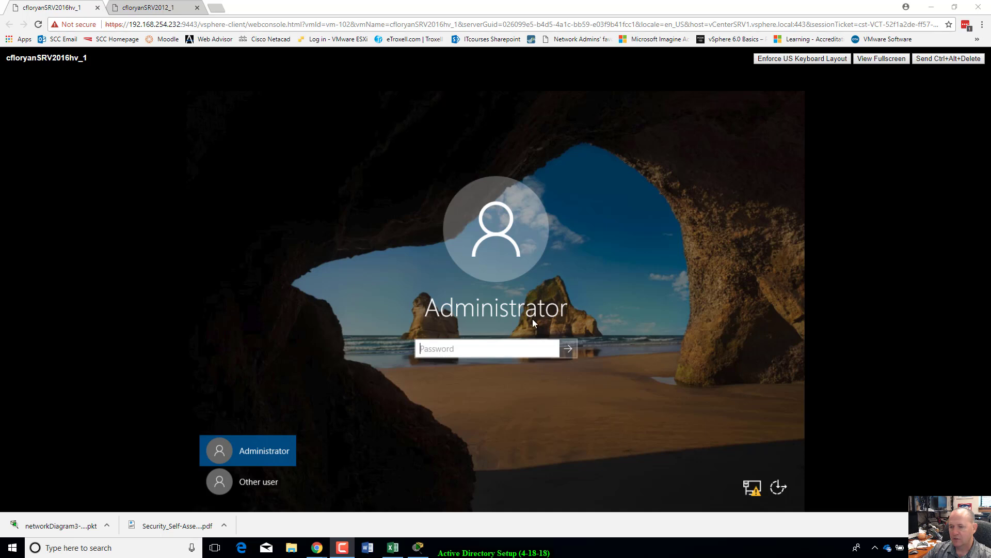
Step: Sign in to the 2016 VM as TestUser1 through Other user, entering its password
left_click(268, 480)
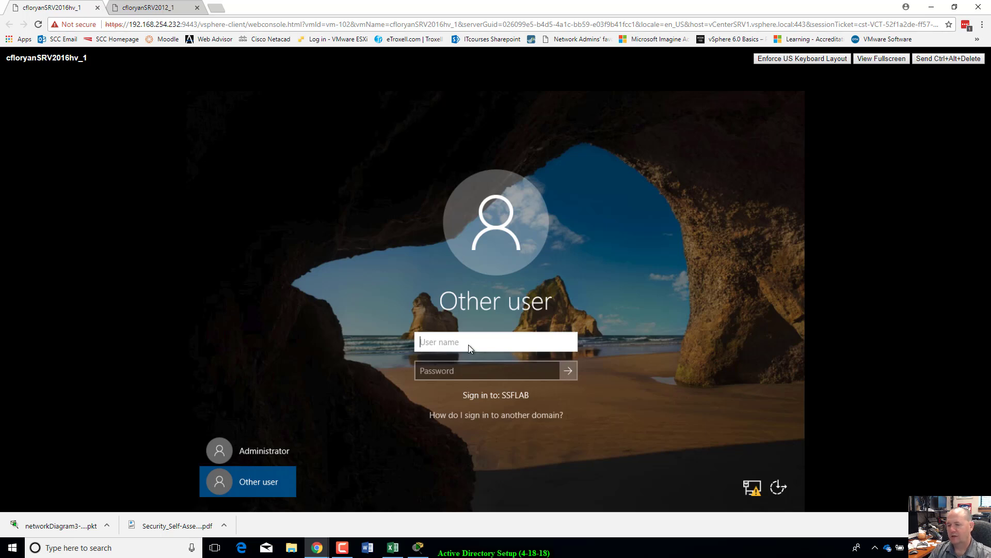
type("TestUser")
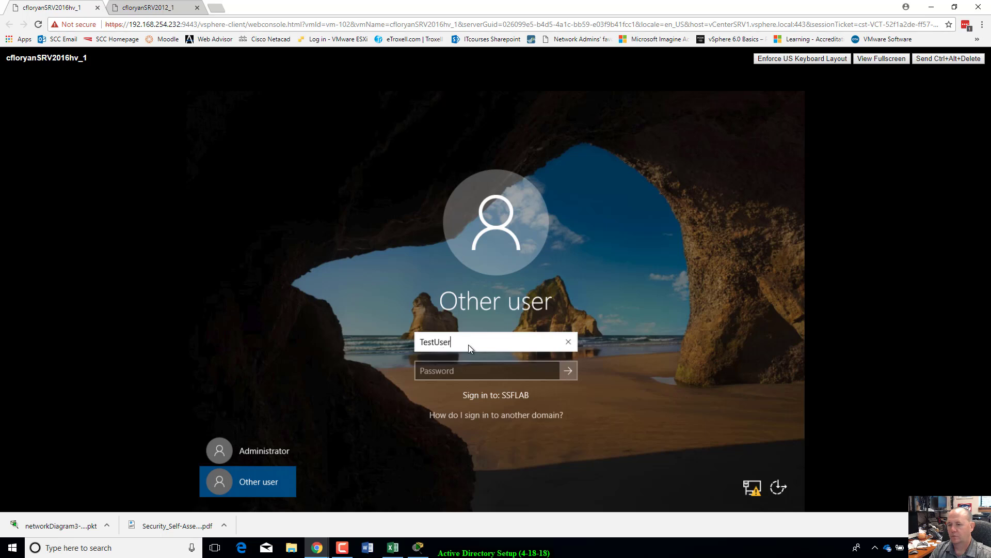
type("1")
key("Tab")
type("Pa")
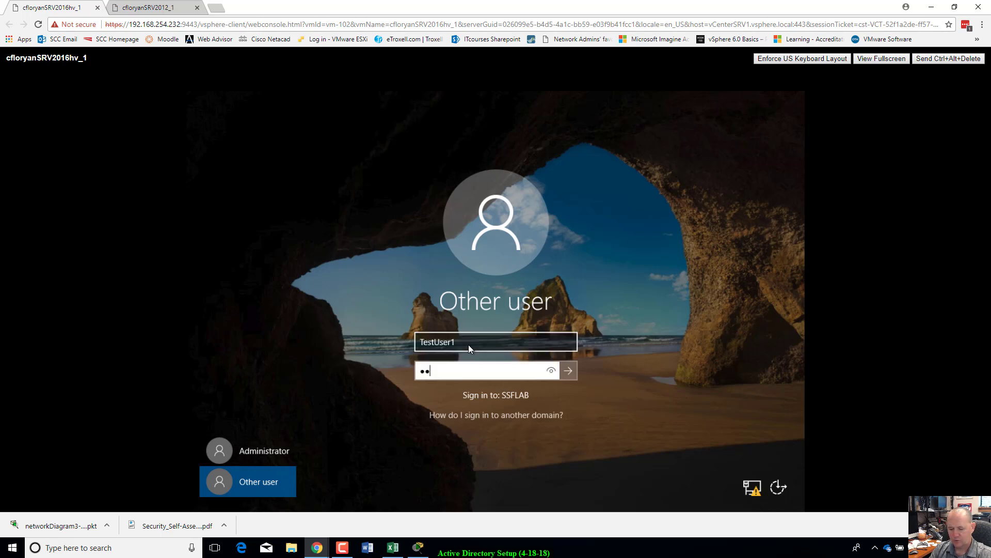
type("$$")
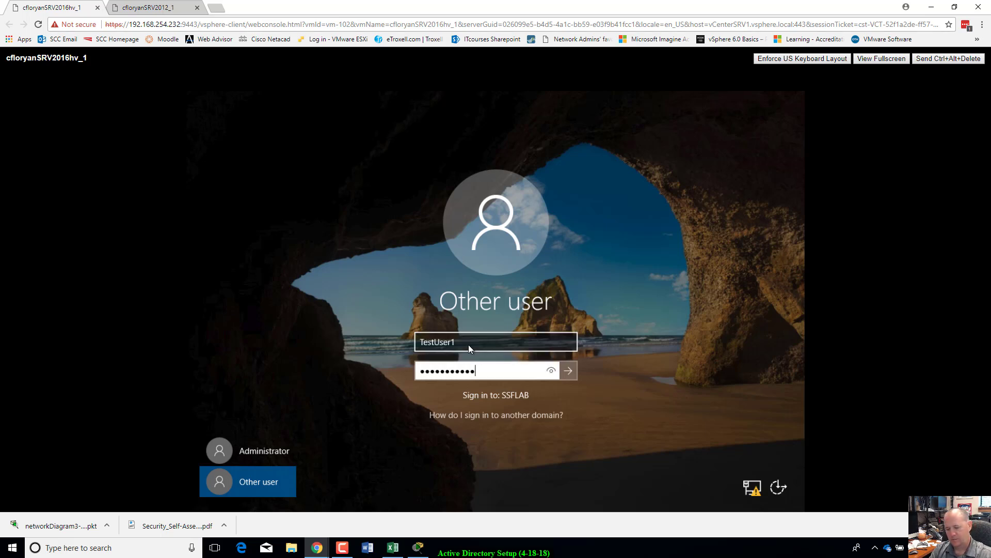
key("Return")
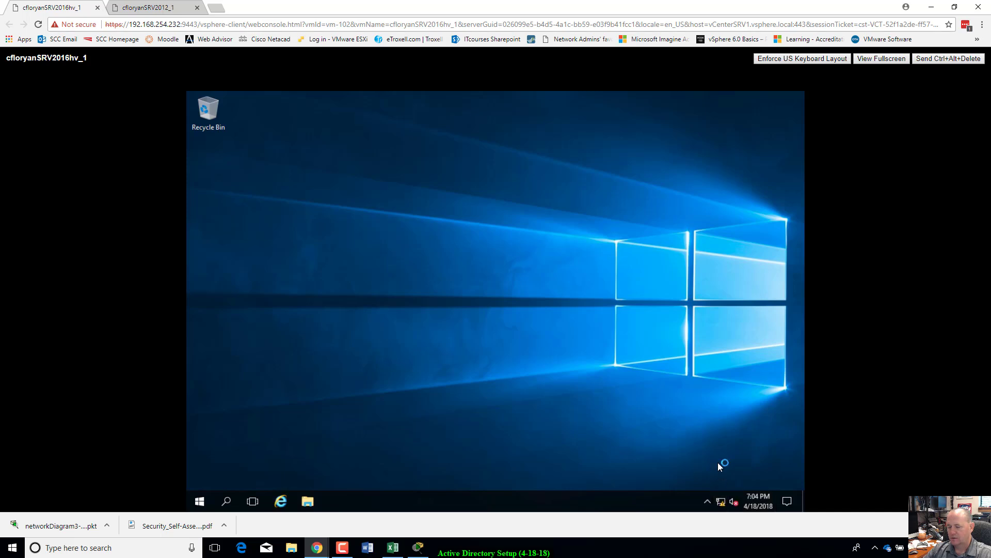
Step: Check Server Manager on the 2012 VM, then return to the 2016 VM console
mouse_move(725, 505)
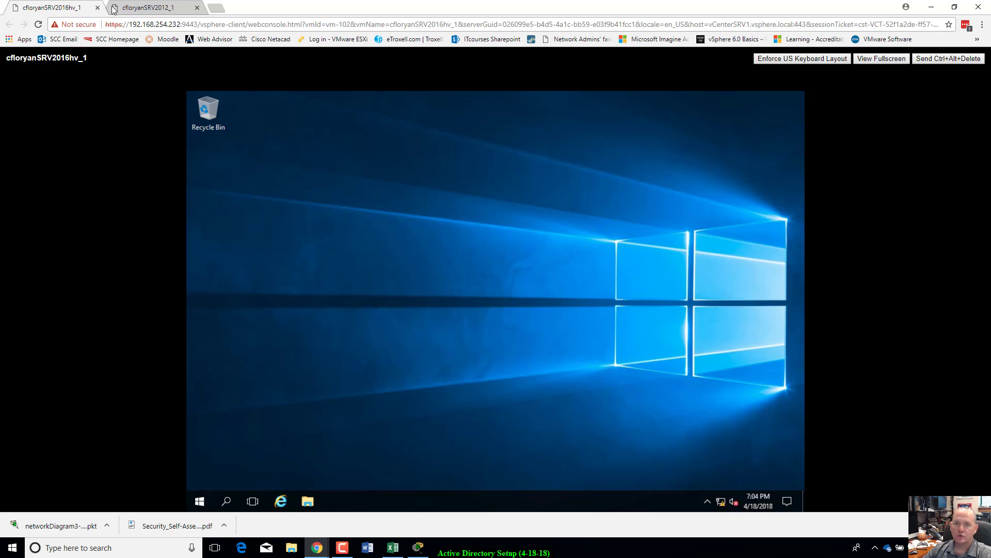
left_click(155, 8)
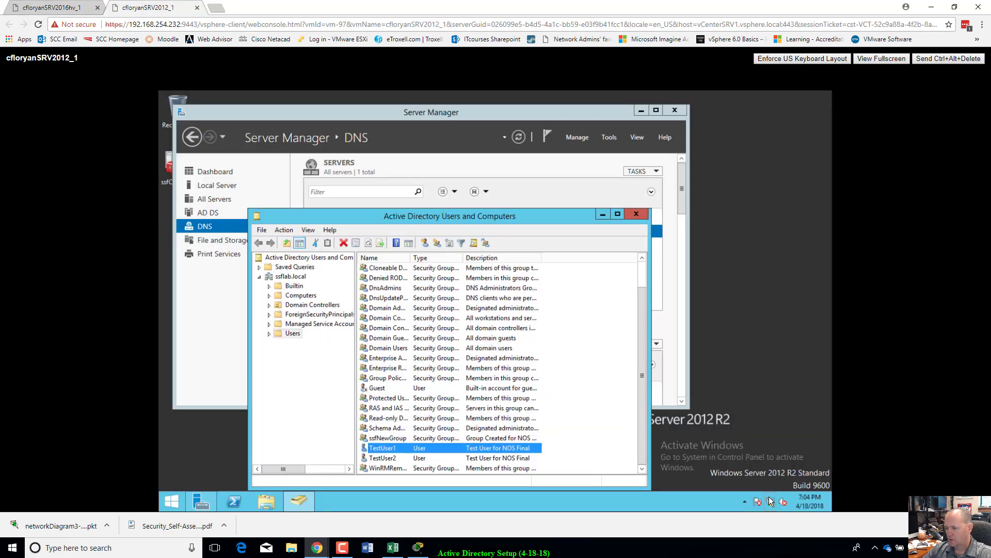
mouse_move(770, 503)
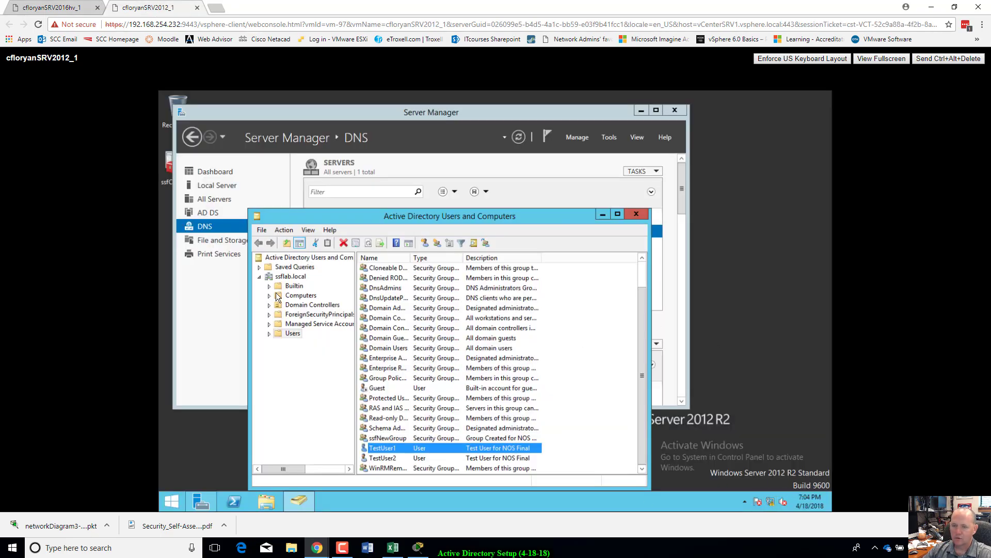
left_click(555, 164)
left_click(67, 9)
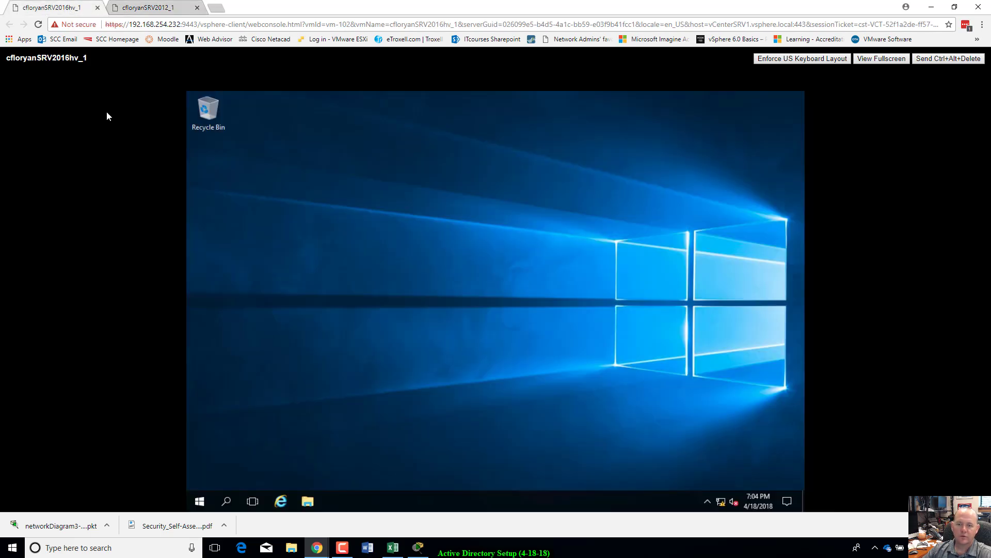
Step: Search for cmd on the 2016 VM and launch Command Prompt
left_click(226, 501)
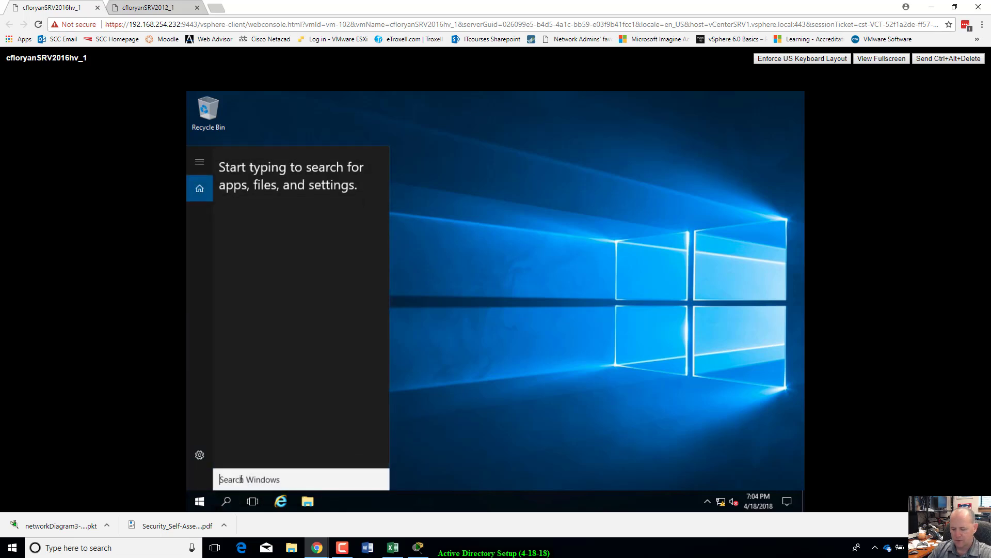
type("c")
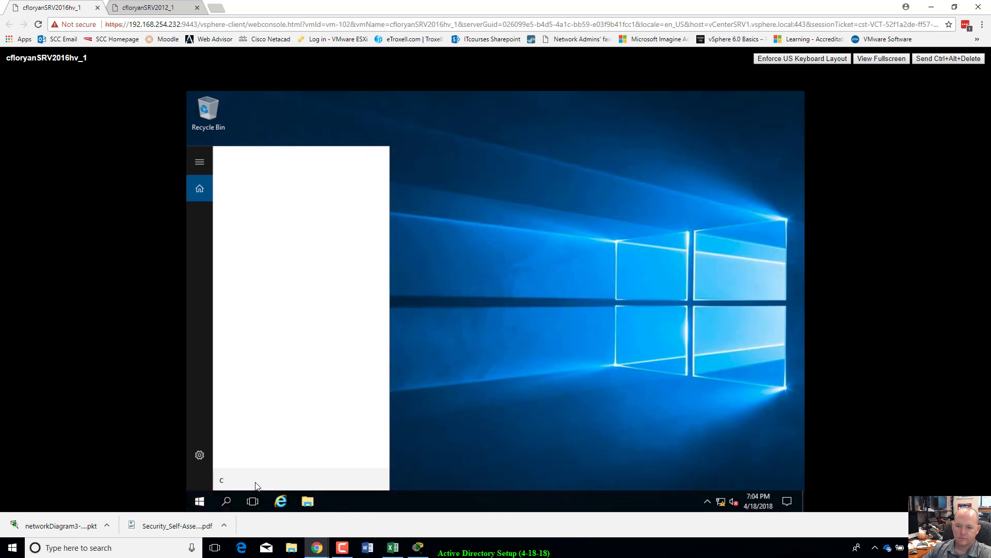
left_click(534, 434)
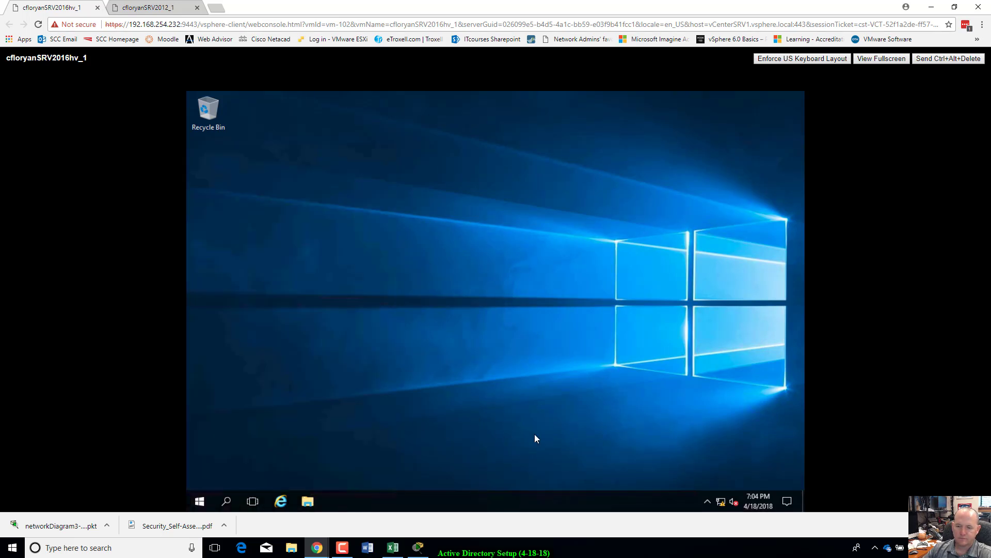
left_click(226, 501)
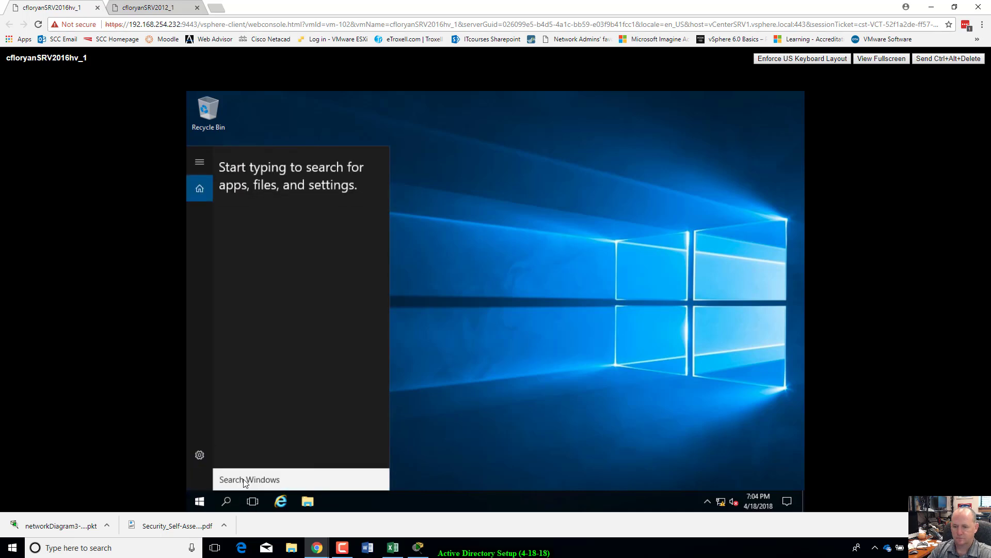
type("mdmcm")
key("BackSpace")
key("BackSpace")
key("BackSpace")
key("BackSpace")
key("BackSpace")
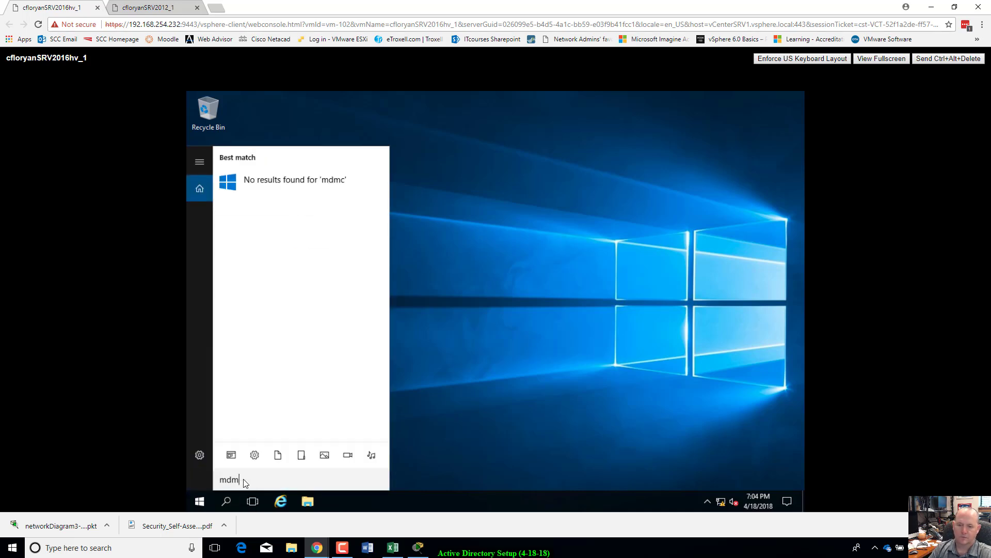
type("cmd")
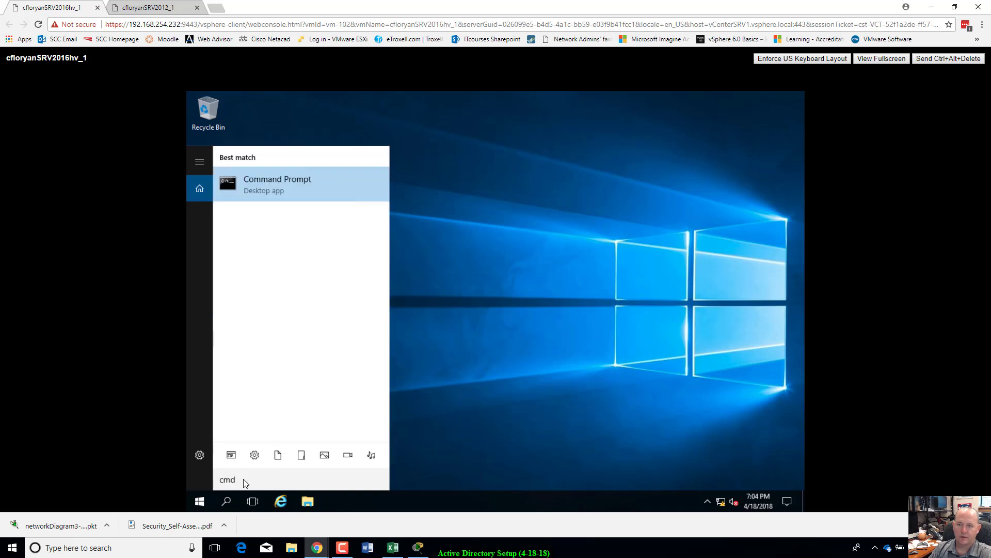
key("Return")
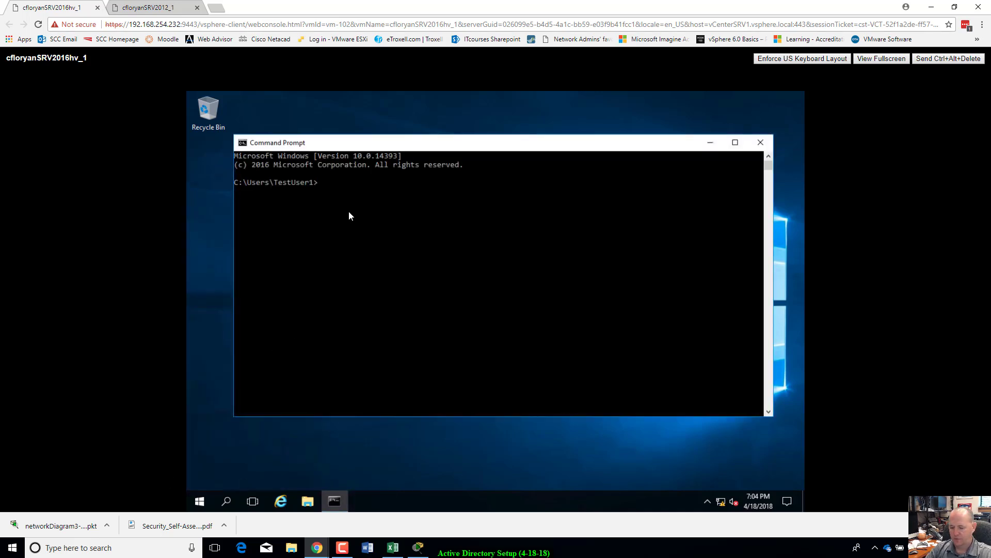
Step: Run gpresult /z and maximize the Command Prompt window to view the report
type("gpres")
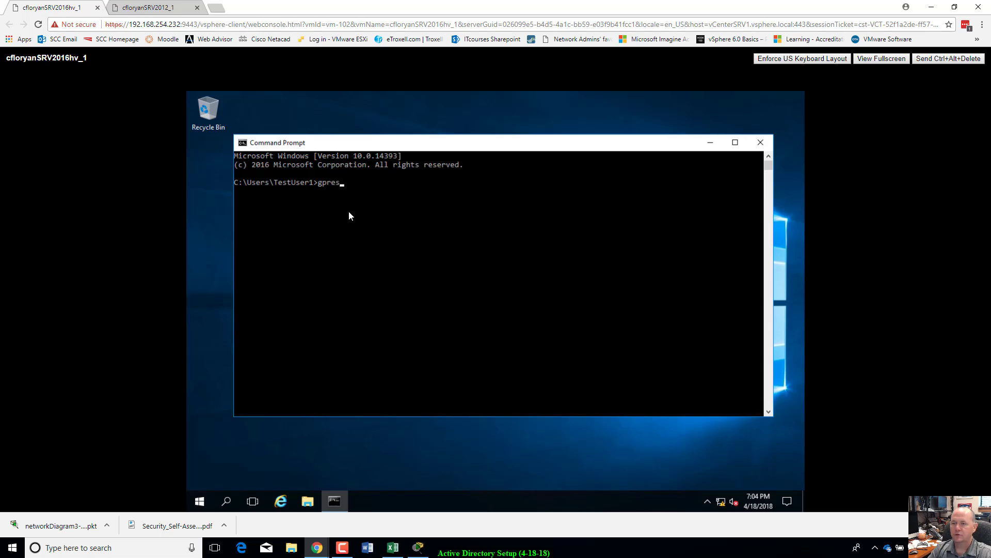
type("ult /z")
key("Return")
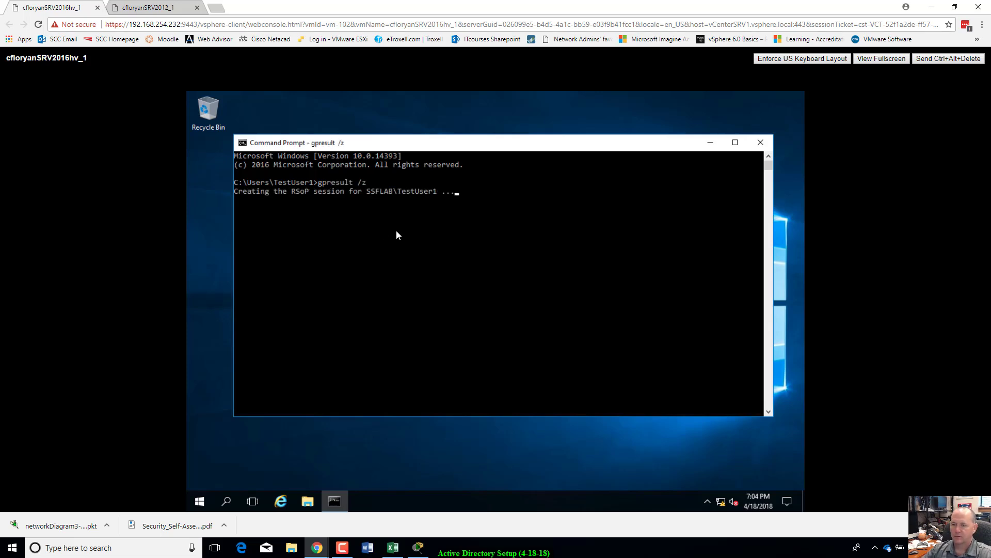
left_click(736, 142)
Step: Review the output for SSFLAB domain policy and ssfNewGroup membership, then close Command Prompt
scroll(382, 333, "up", 3)
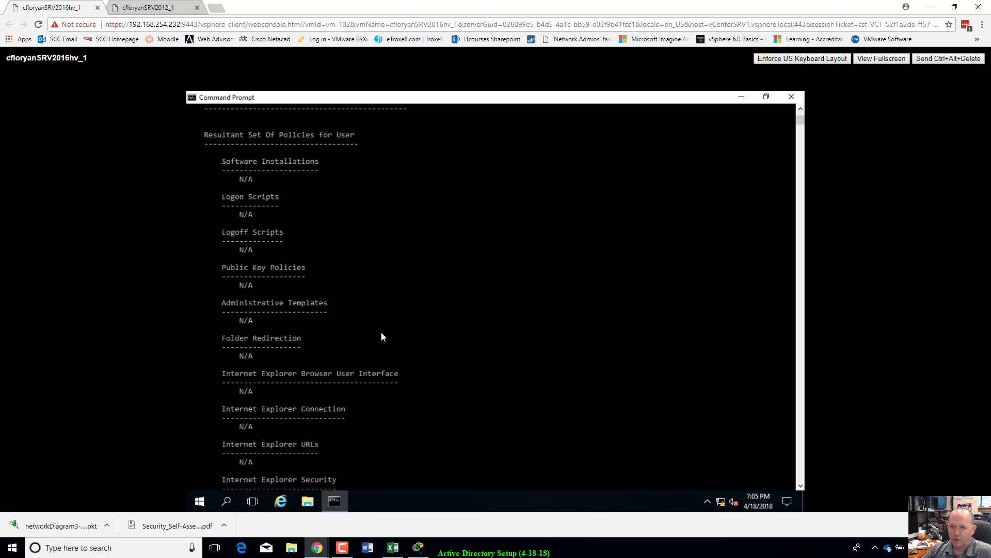
scroll(382, 336, "up", 13)
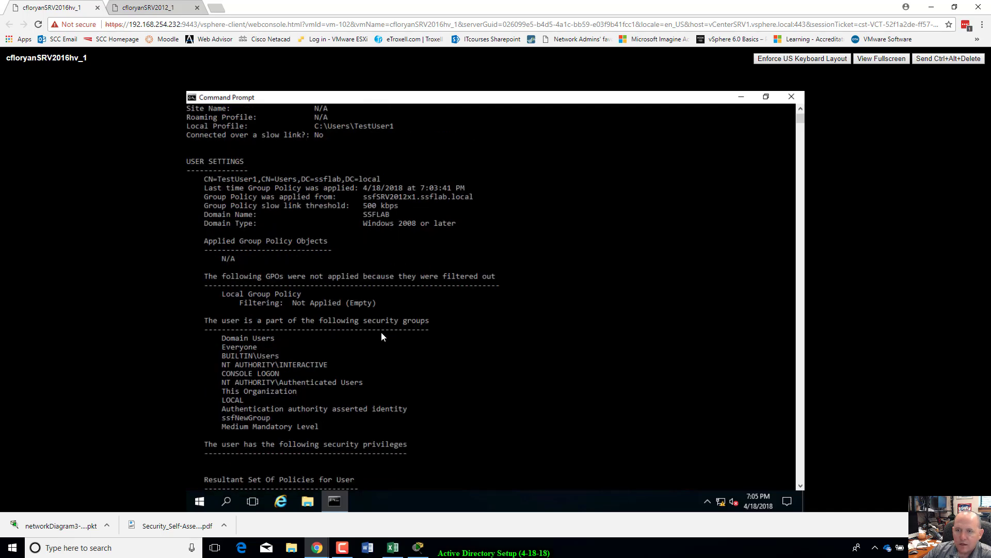
scroll(381, 333, "up", 4)
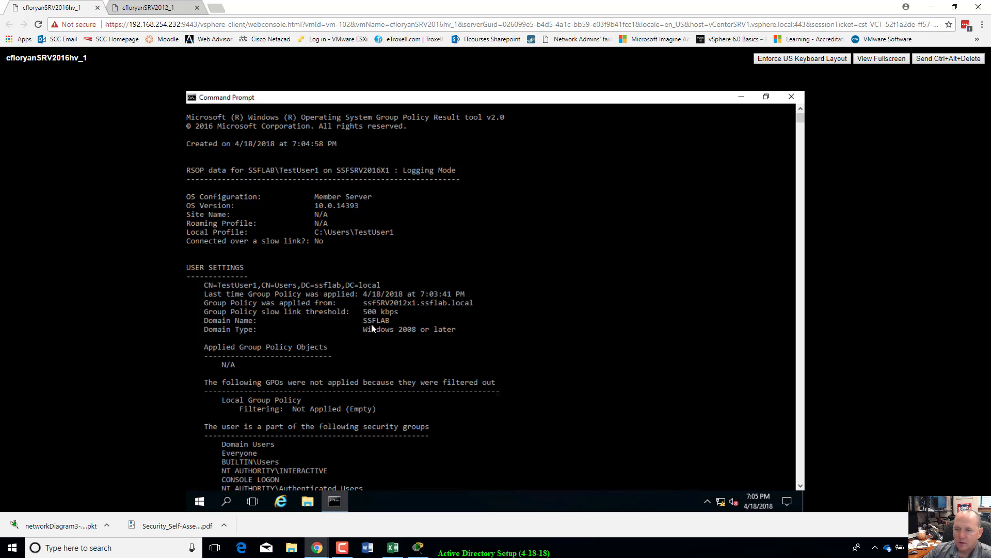
scroll(349, 211, "up", 1)
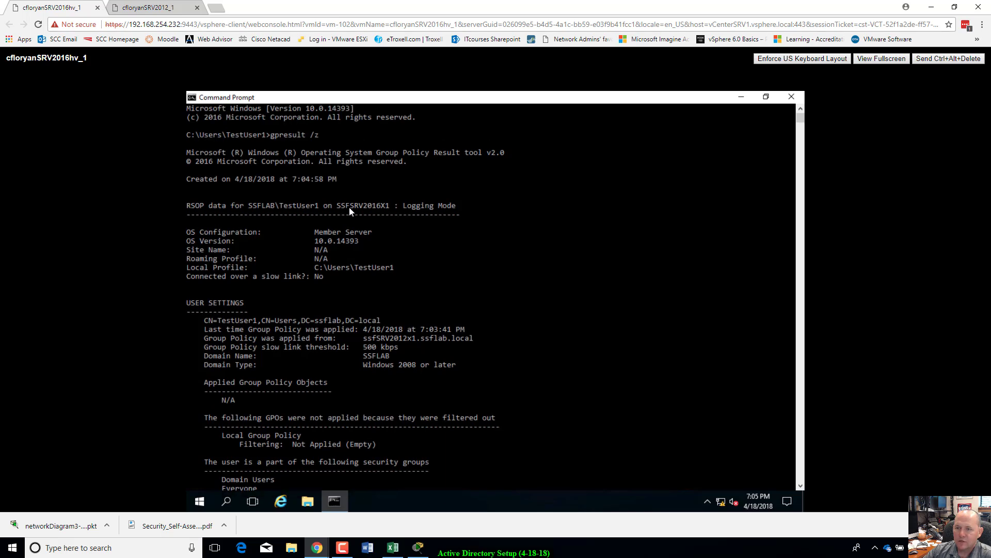
scroll(351, 217, "down", 6)
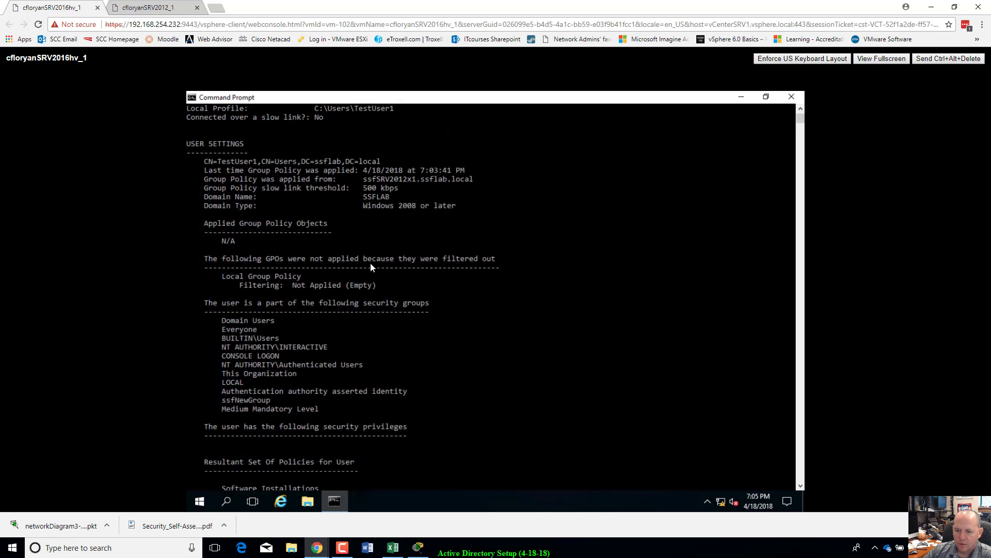
scroll(370, 266, "down", 2)
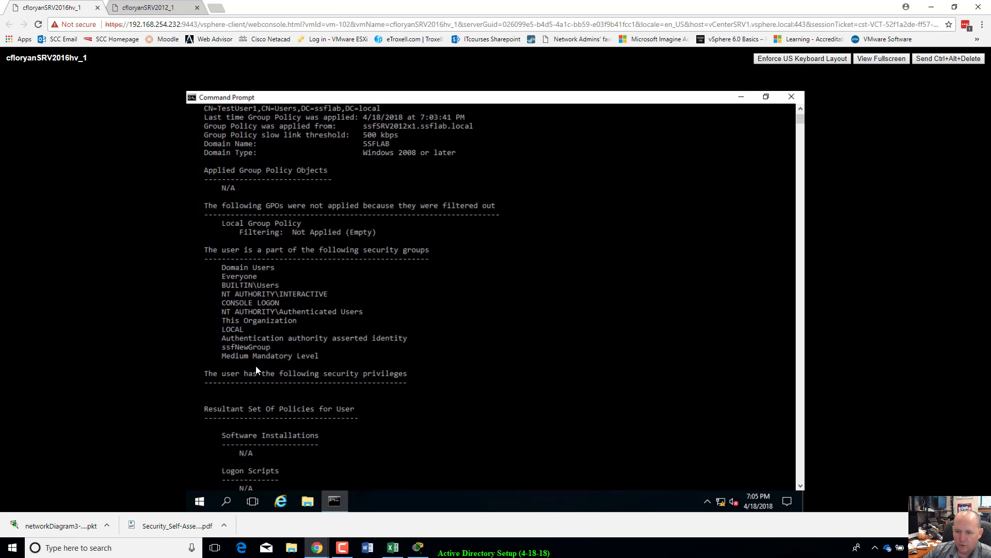
scroll(336, 369, "down", 5)
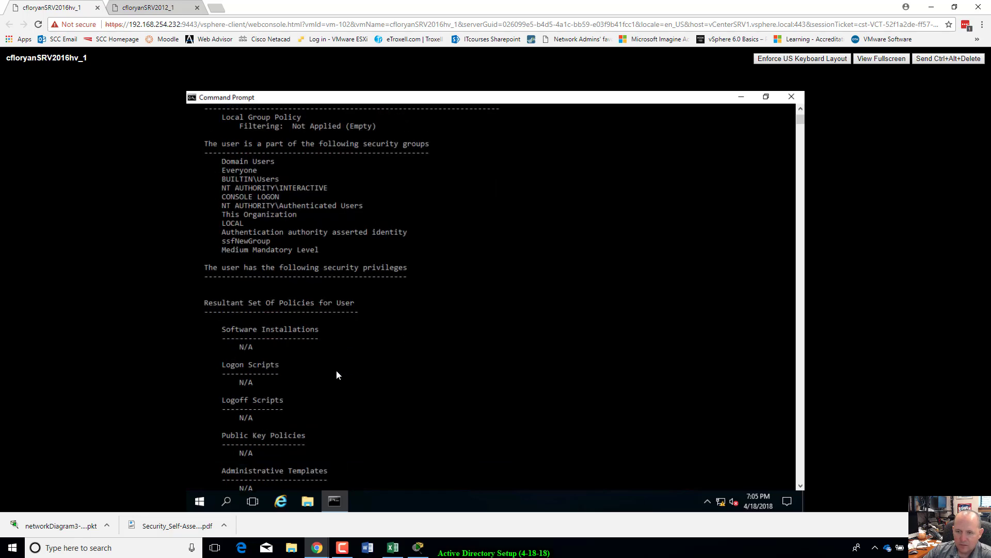
scroll(336, 370, "down", 12)
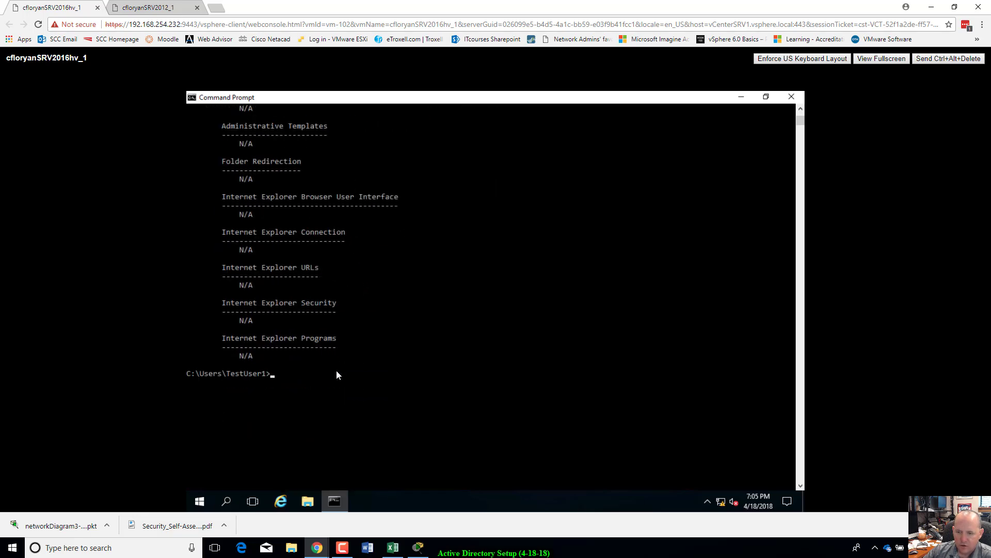
scroll(336, 370, "up", 15)
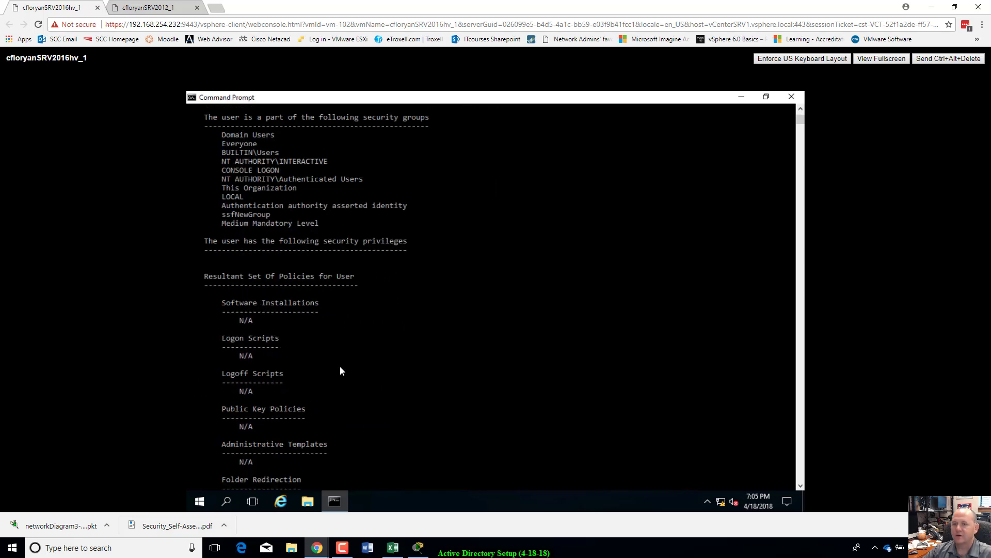
left_click(796, 98)
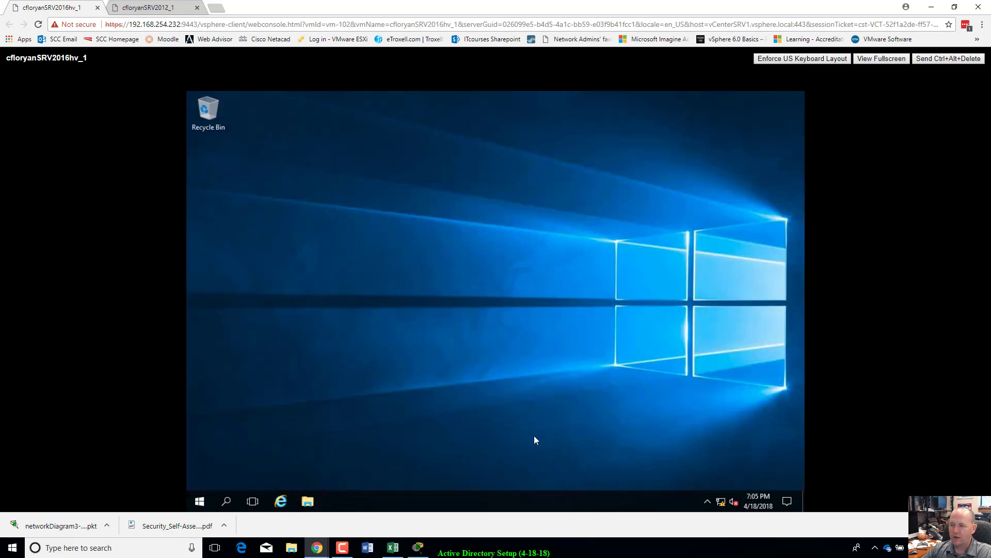
Step: Switch to the cfloryanSRV2012_1 console, shift Server Manager right, and restore Packet Tracer over it
left_click(180, 7)
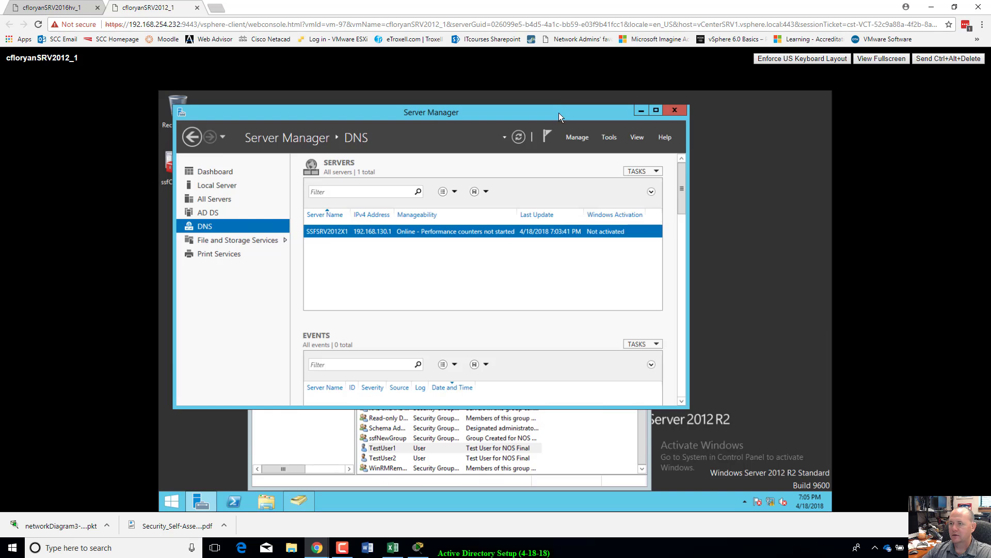
left_click_drag(558, 112, 634, 125)
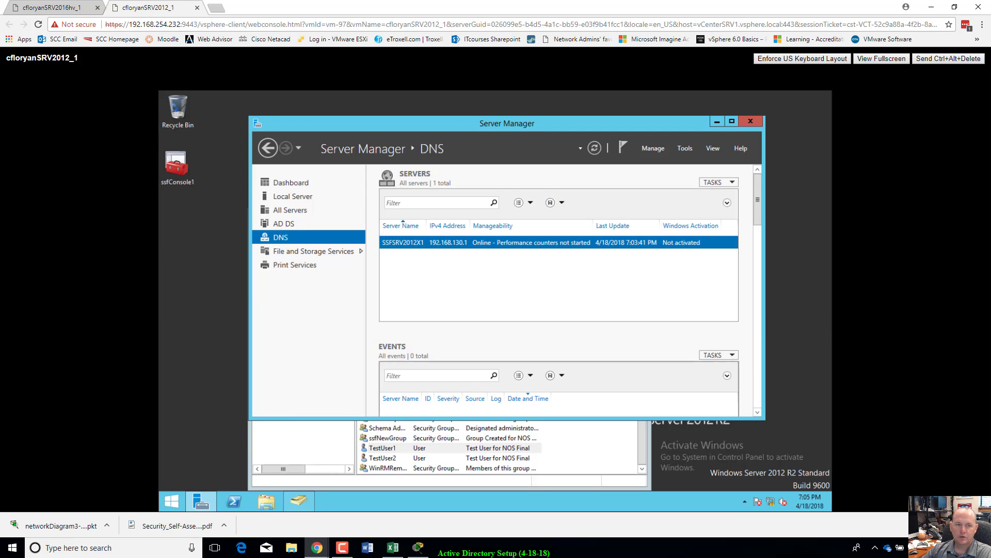
left_click(417, 547)
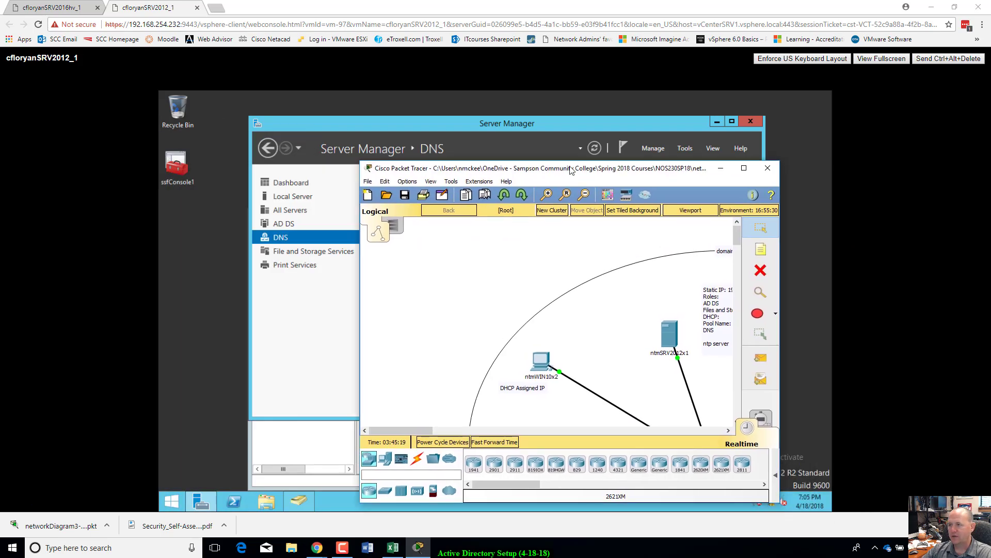
Step: View the Packet Tracer ntmlab.local topology full-screen, then minimize it back to Server Manager
double_click(572, 170)
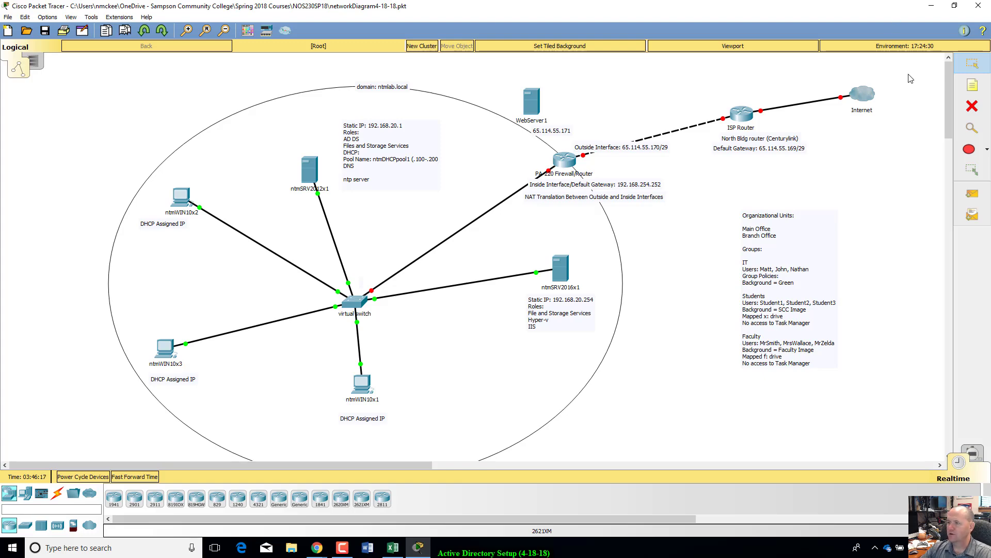
left_click(932, 6)
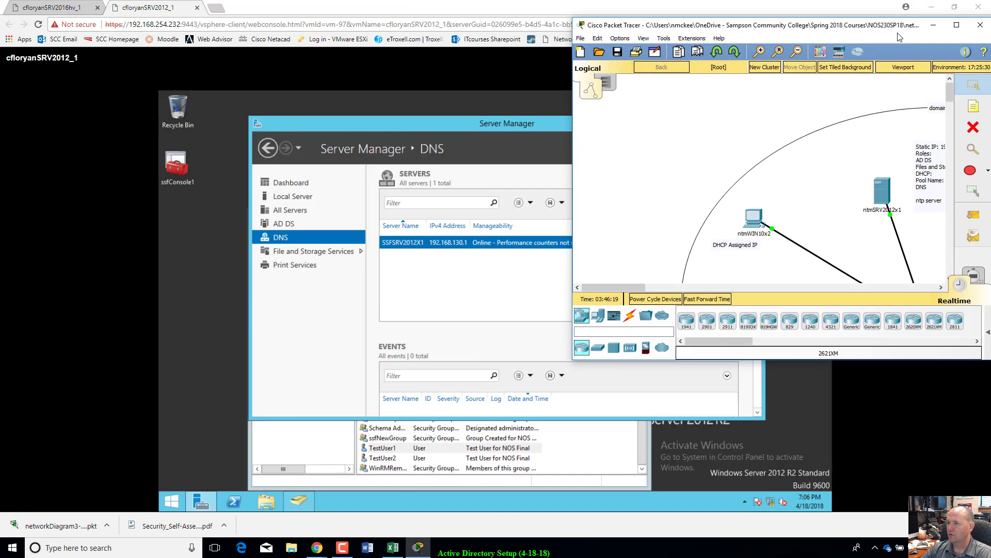